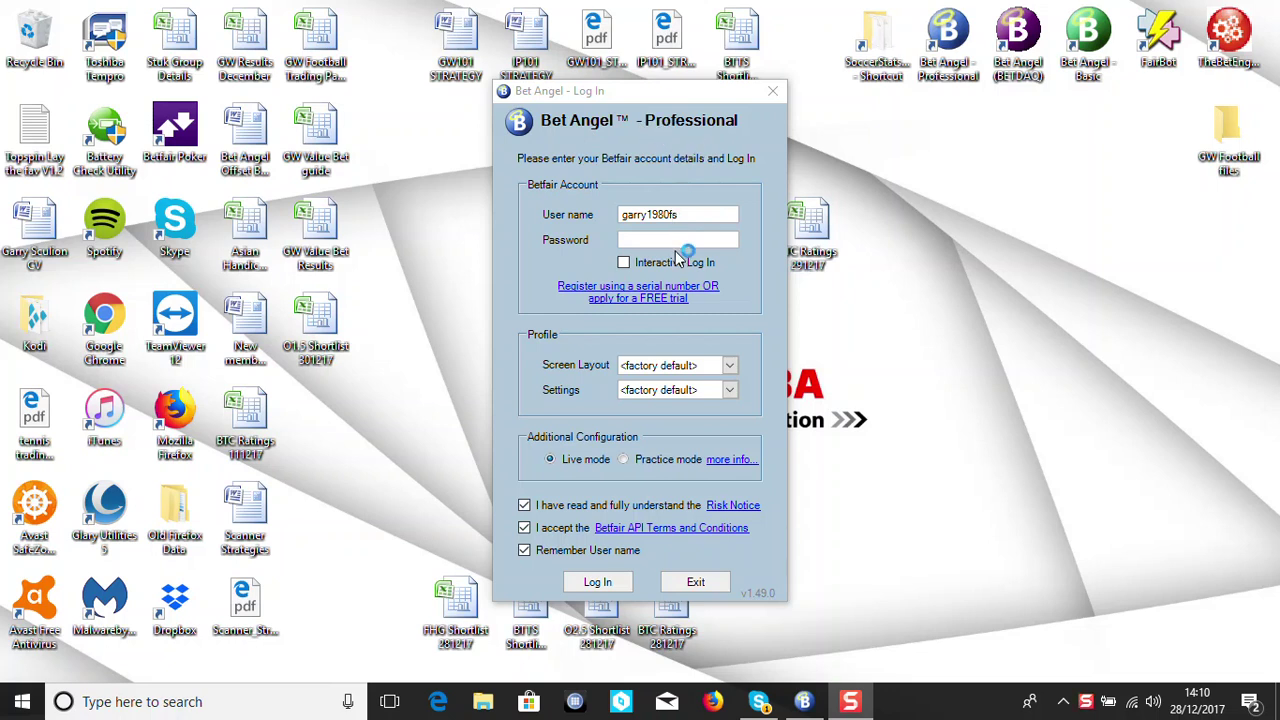
Log in to Bet Angel in practice mode with the account password and maximise the main window
left_click(658, 238)
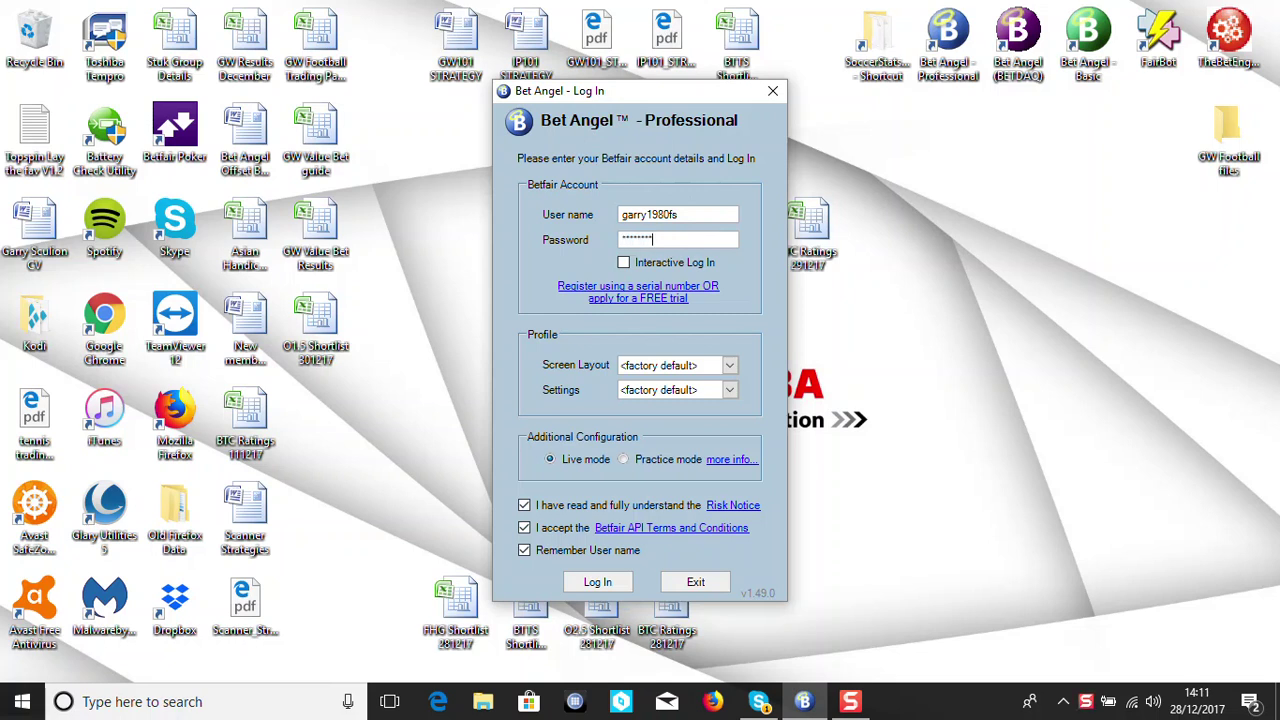
left_click(625, 459)
left_click(593, 586)
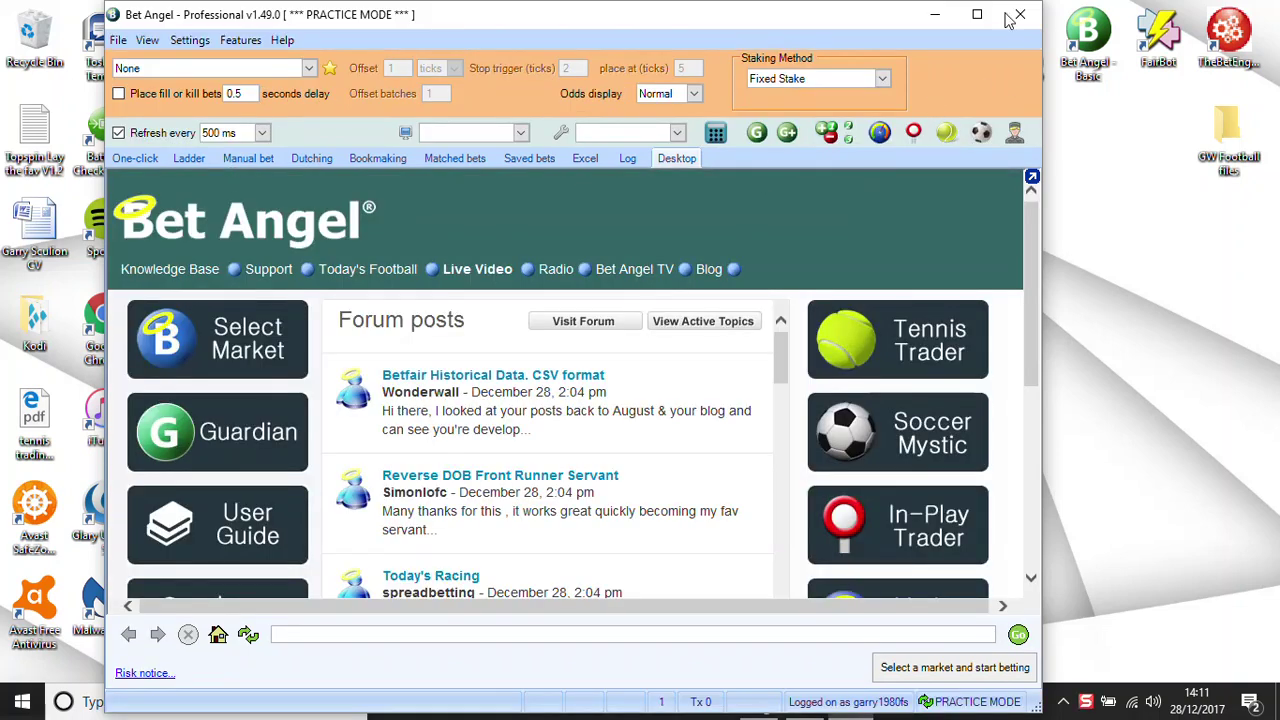
left_click(987, 20)
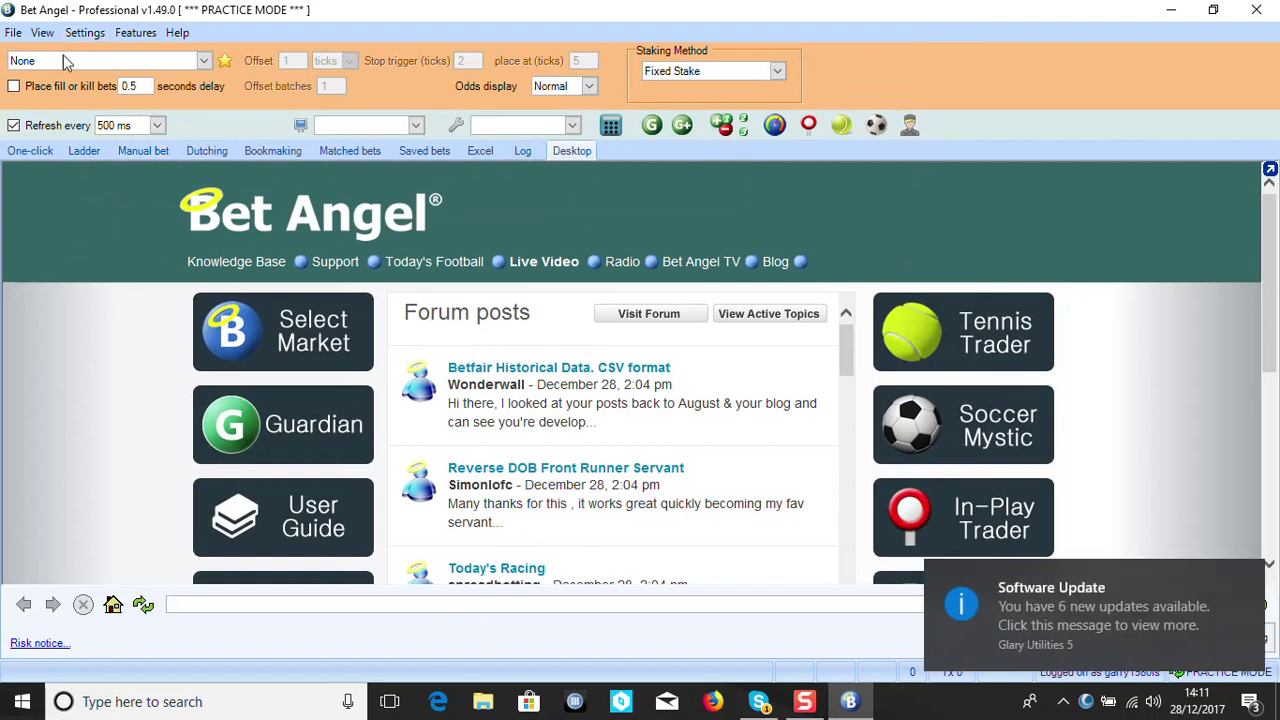
Load the saved normal1 settings profile so odds display switches to Reverse
left_click(87, 34)
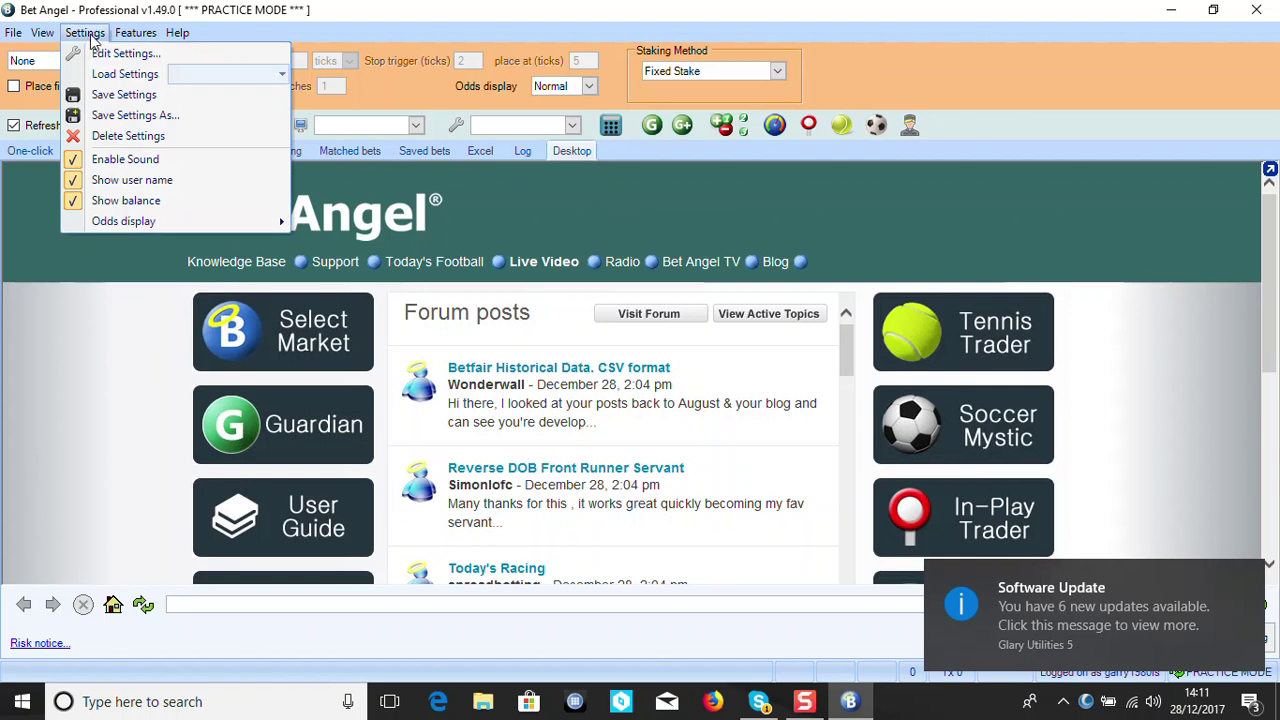
left_click(181, 79)
left_click(231, 118)
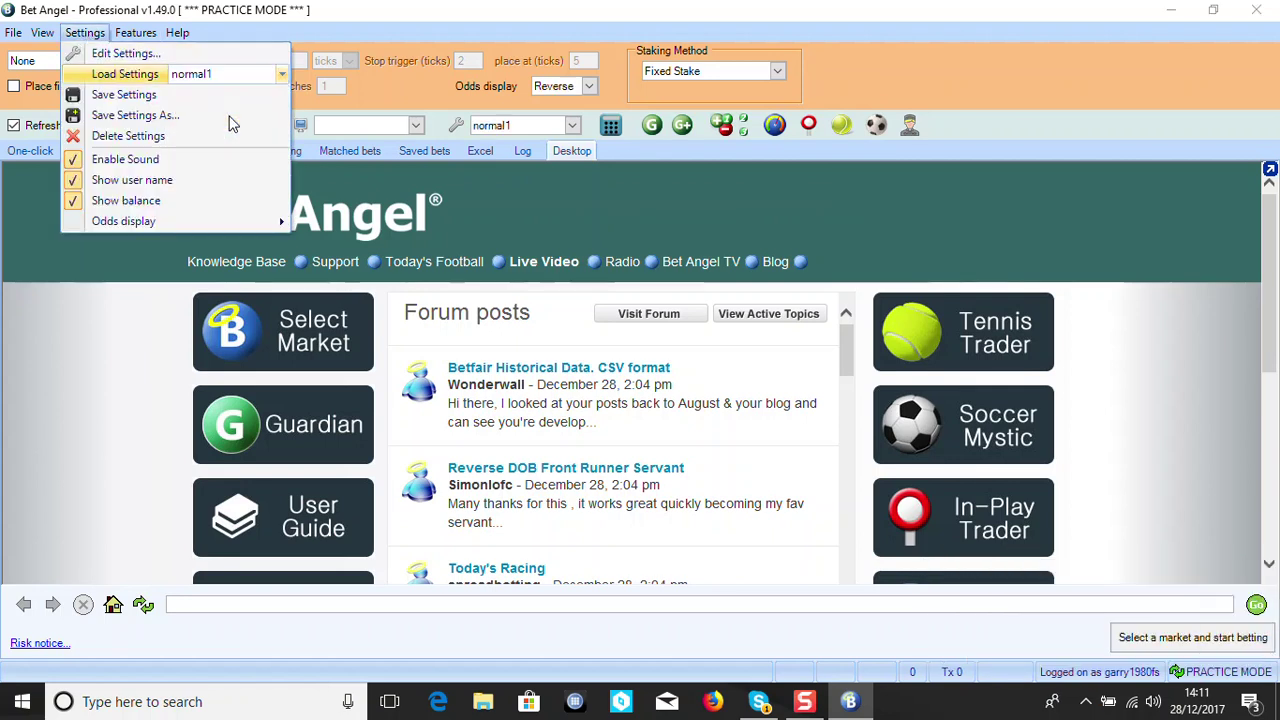
left_click(120, 57)
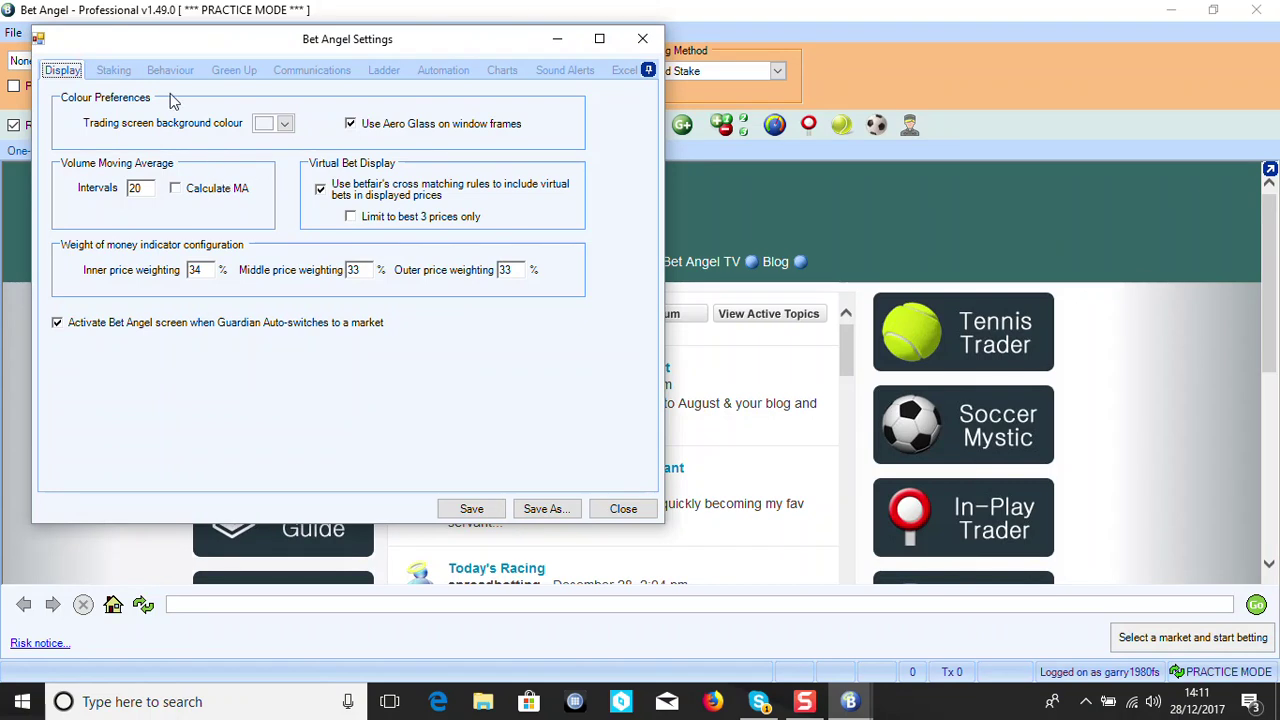
left_click(113, 70)
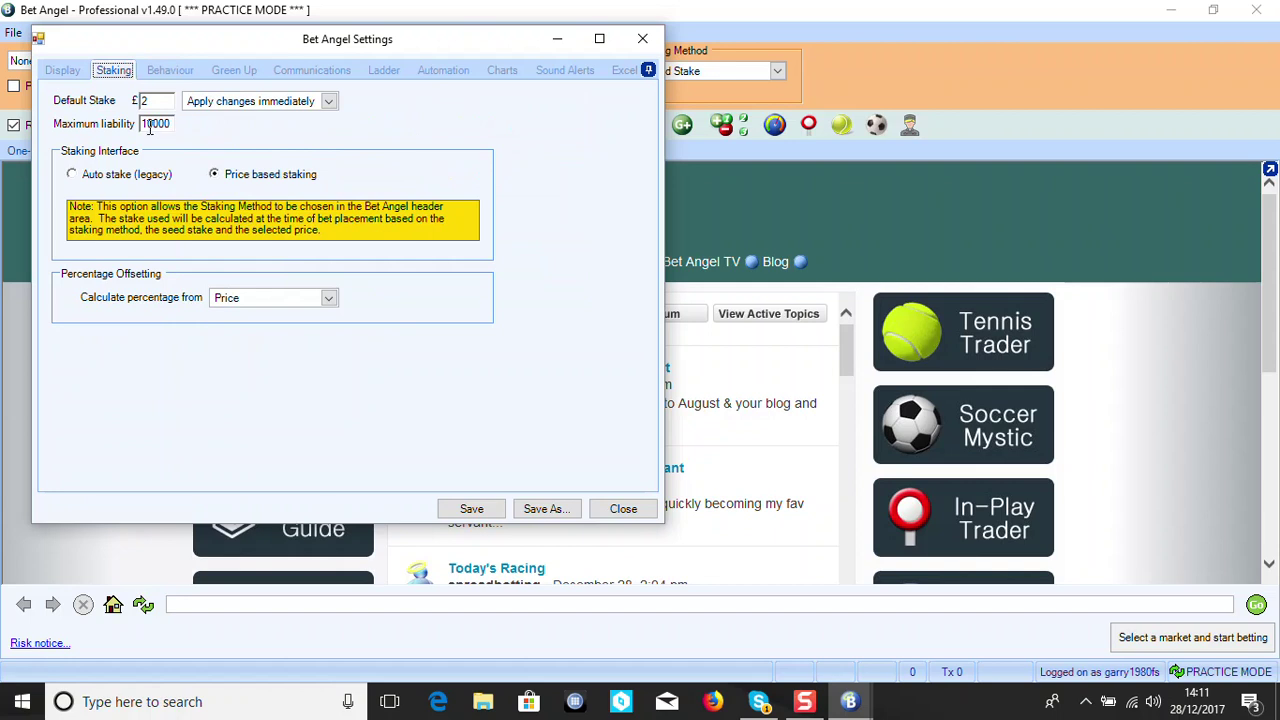
left_click(172, 71)
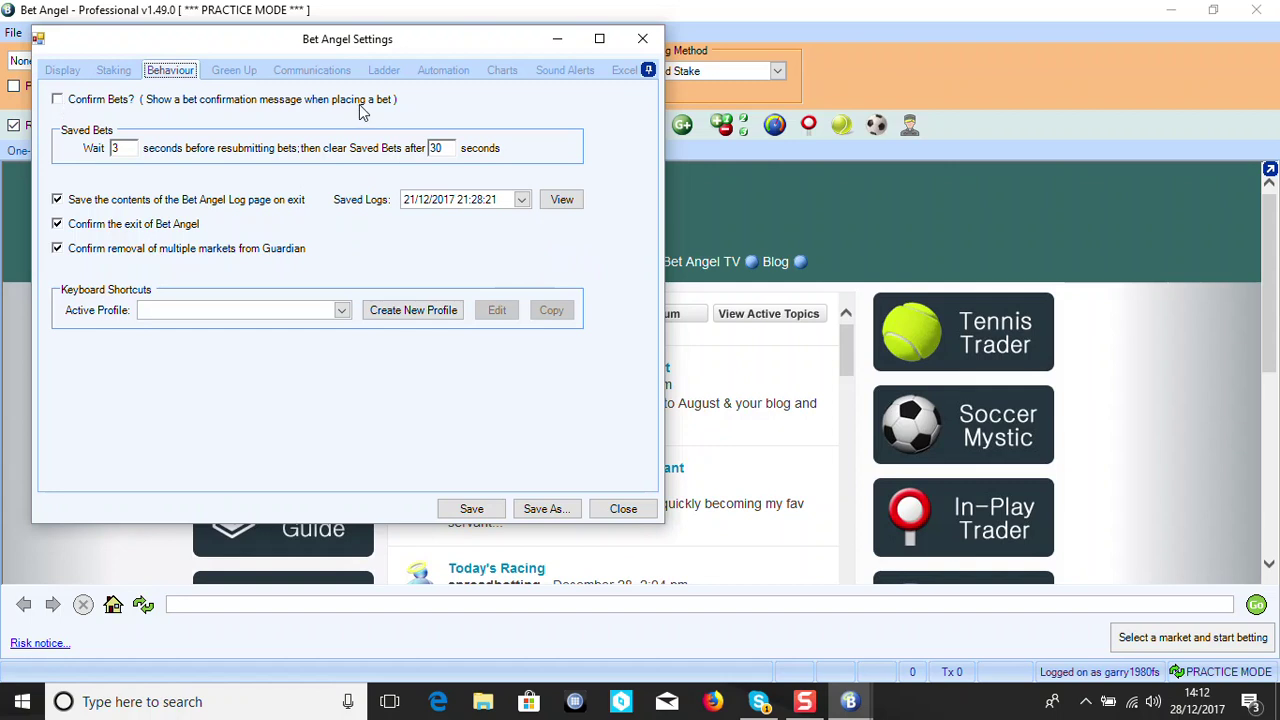
left_click(640, 45)
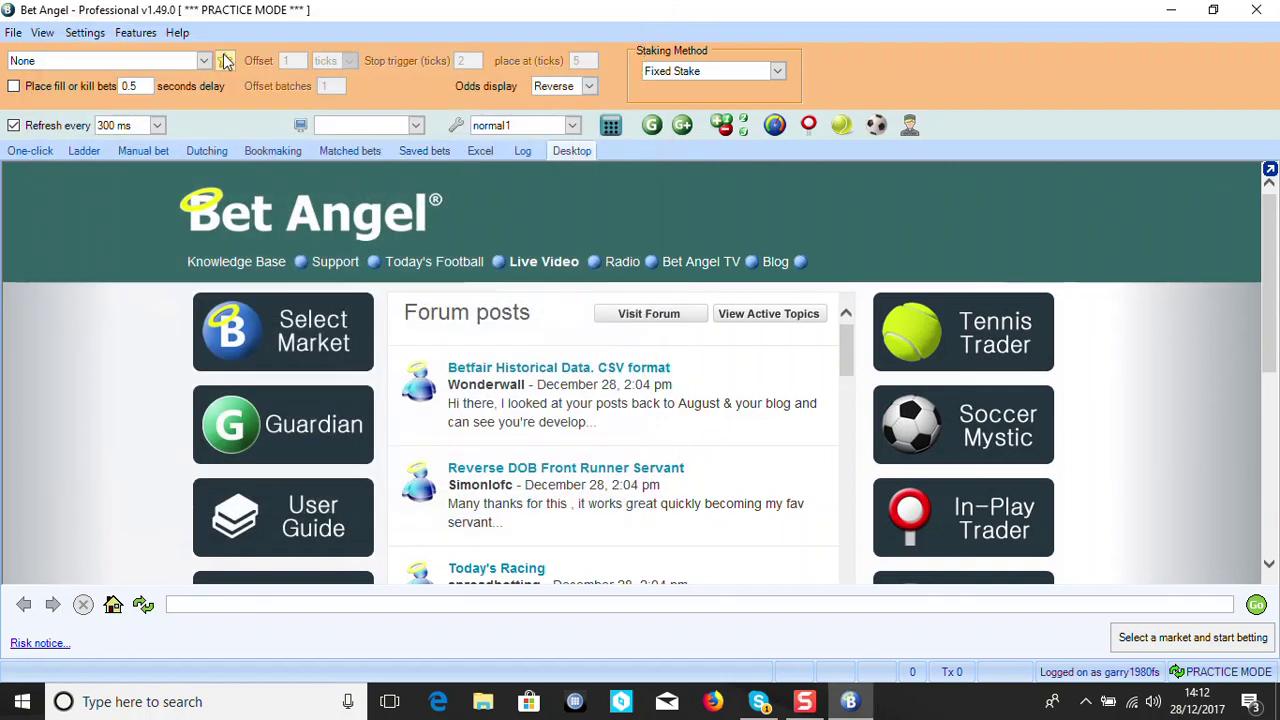
left_click(90, 37)
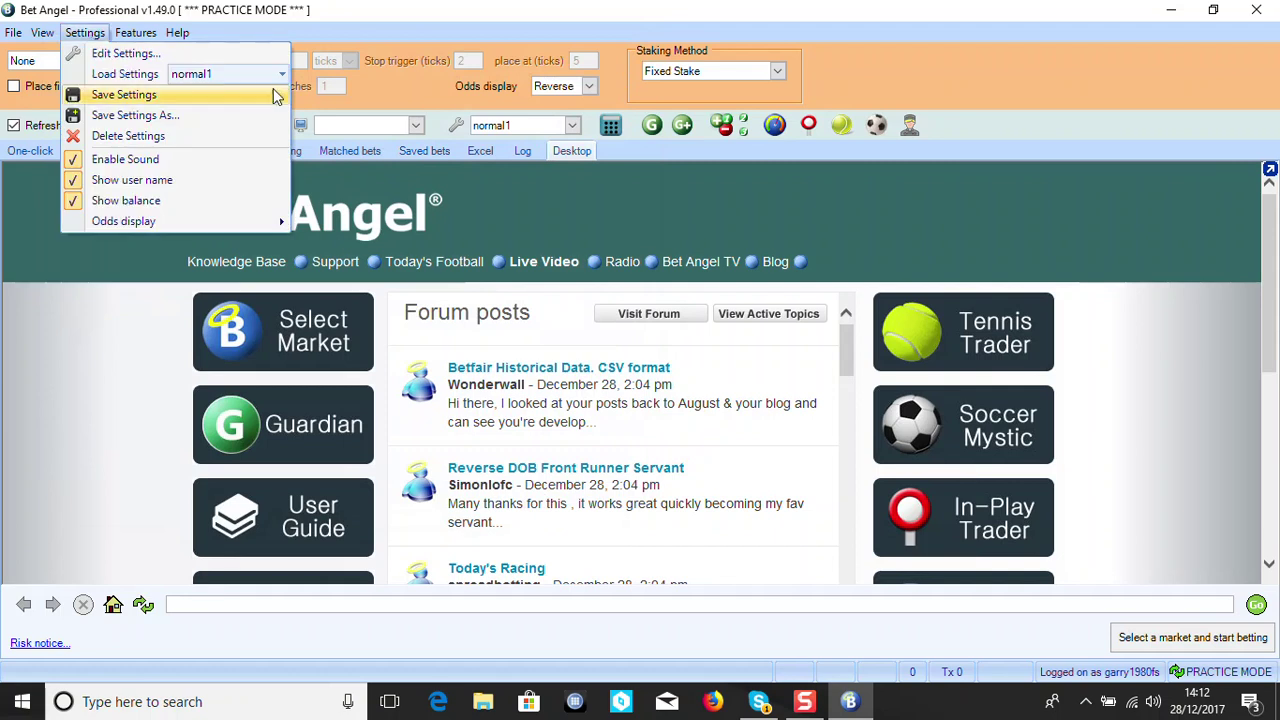
left_click(97, 33)
left_click(13, 33)
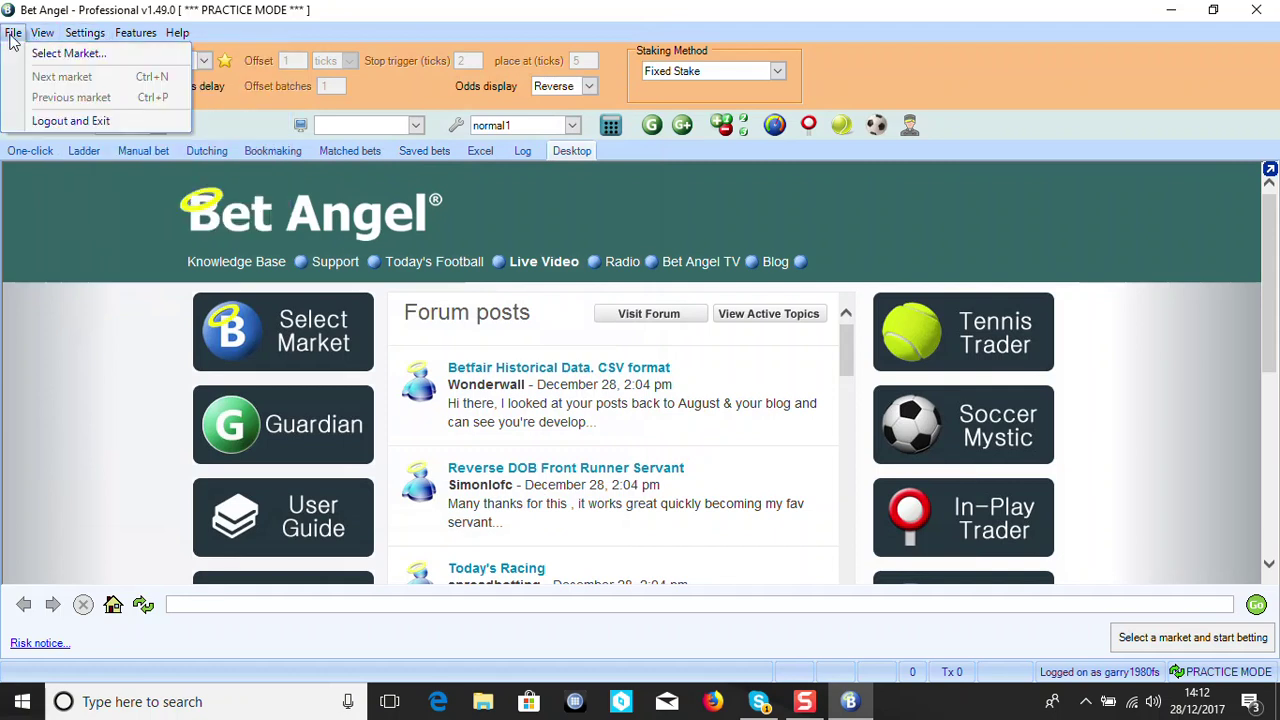
left_click(45, 55)
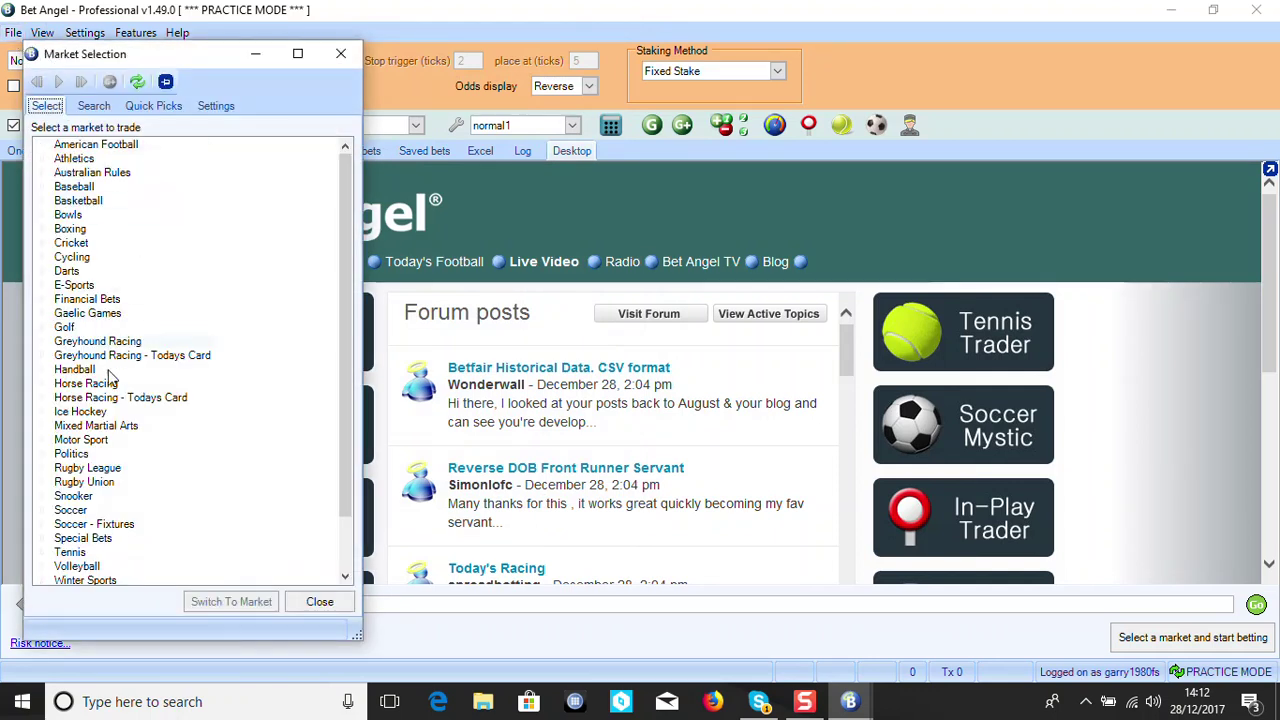
left_click(120, 527)
scroll(205, 348, "down", 3)
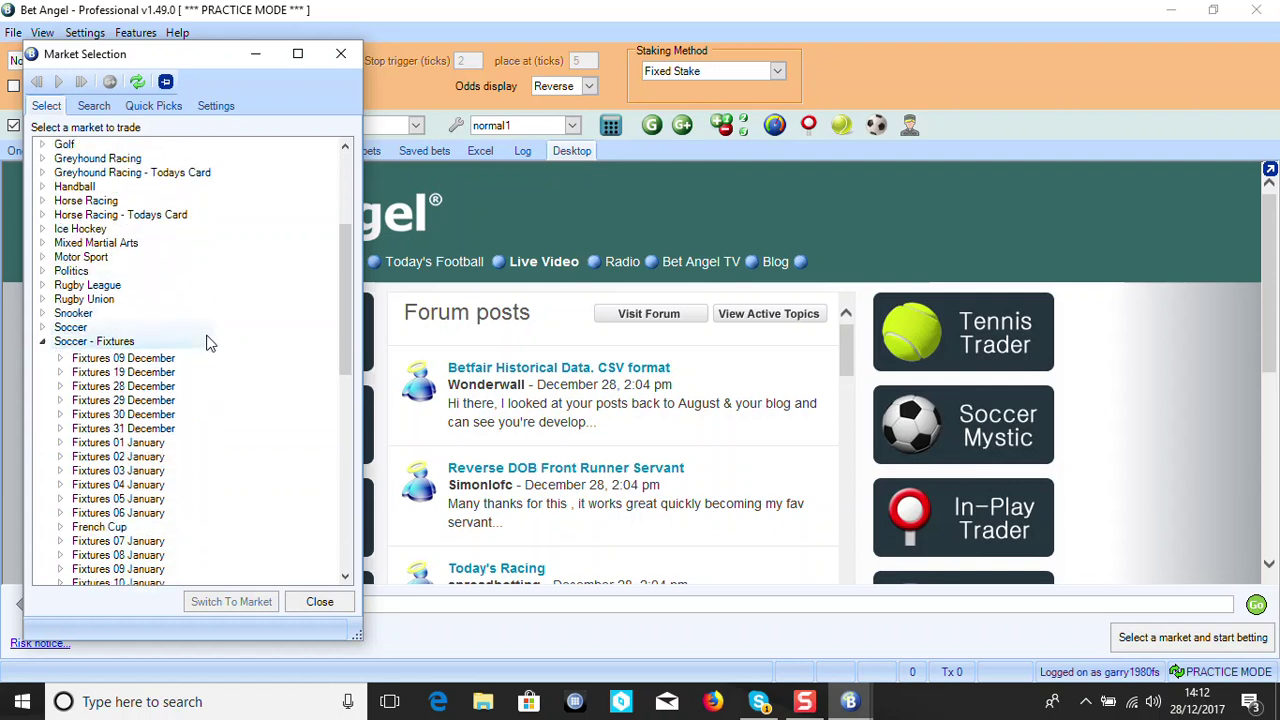
scroll(205, 330, "down", 3)
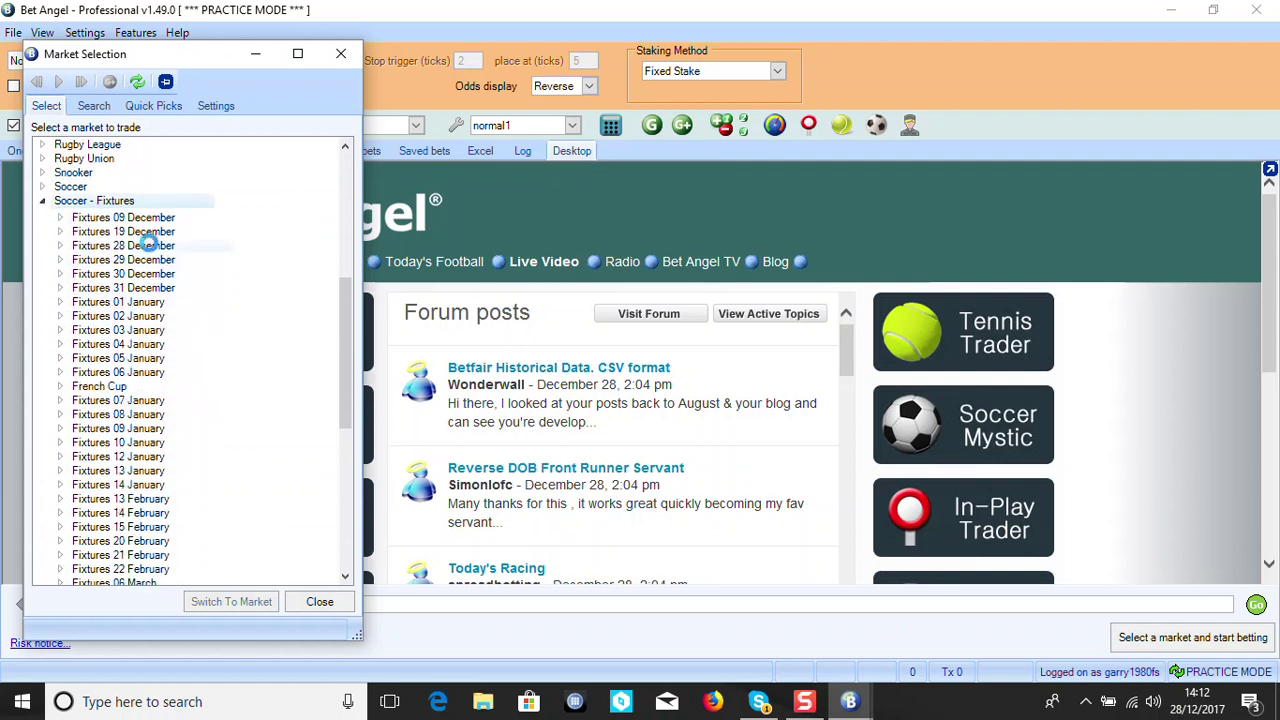
left_click(148, 245)
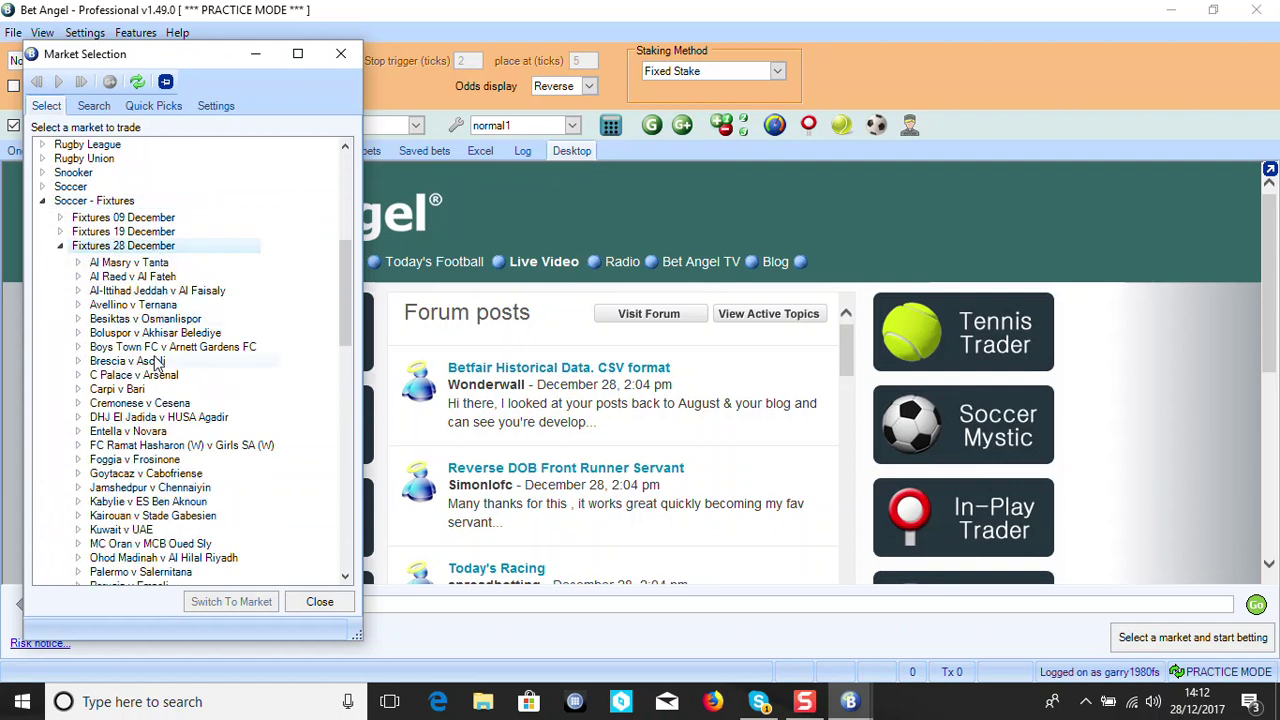
scroll(140, 335, "down", 3)
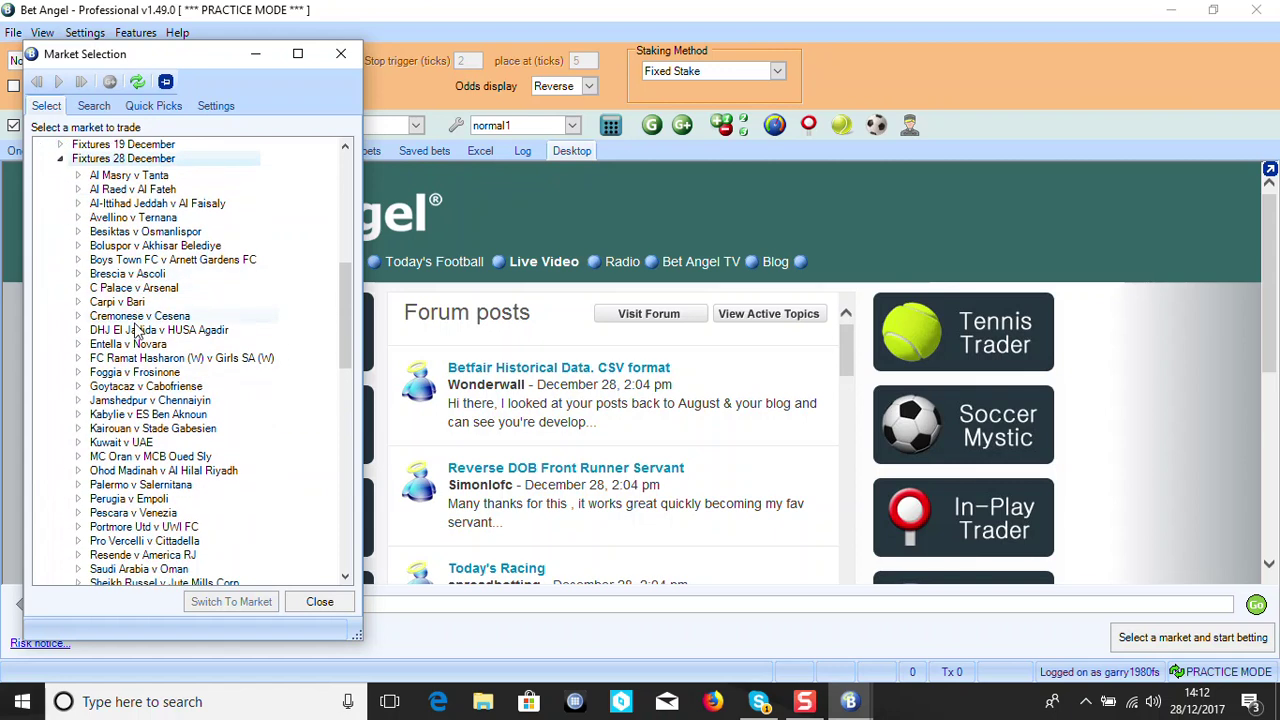
scroll(137, 361, "down", 1)
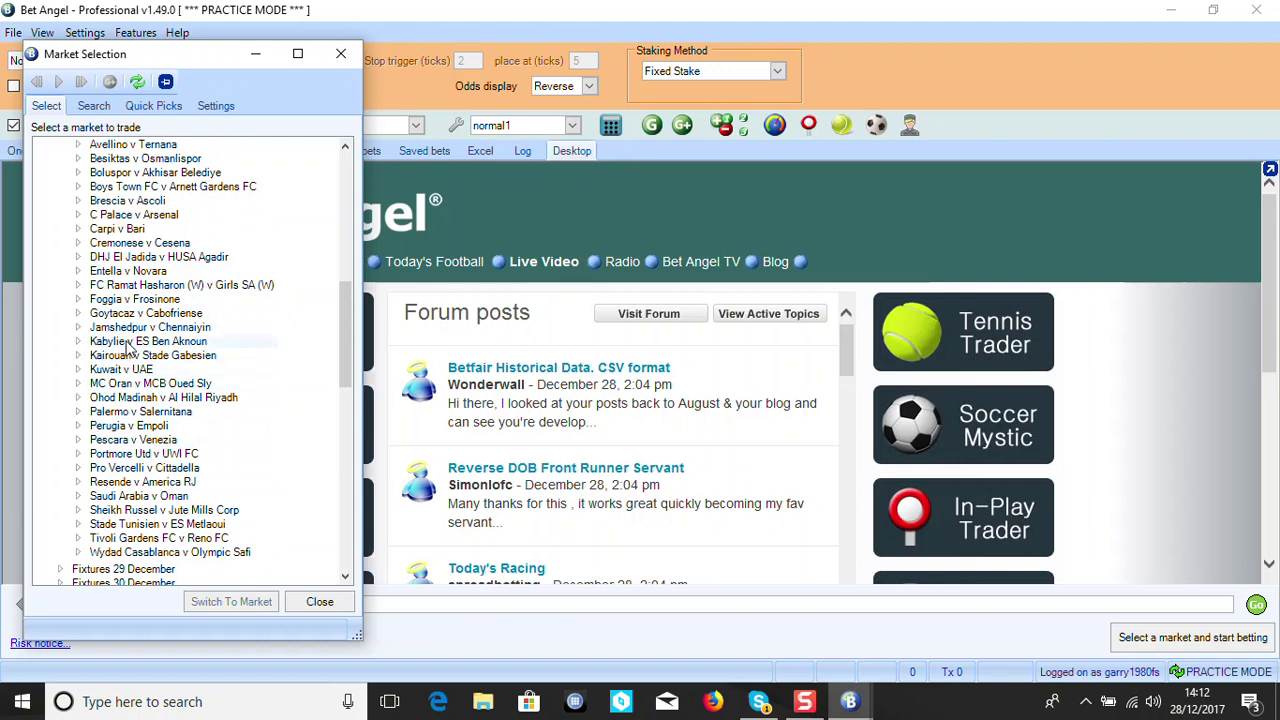
double_click(126, 327)
scroll(207, 316, "down", 1)
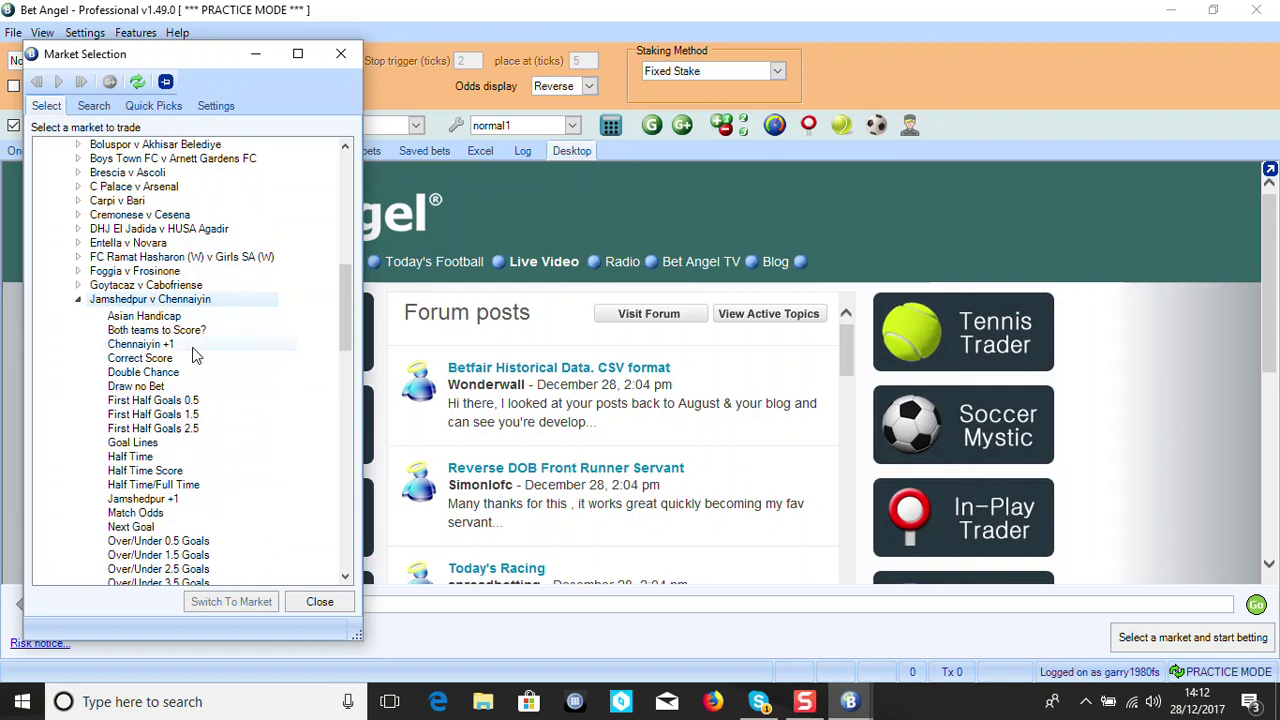
scroll(207, 316, "down", 2)
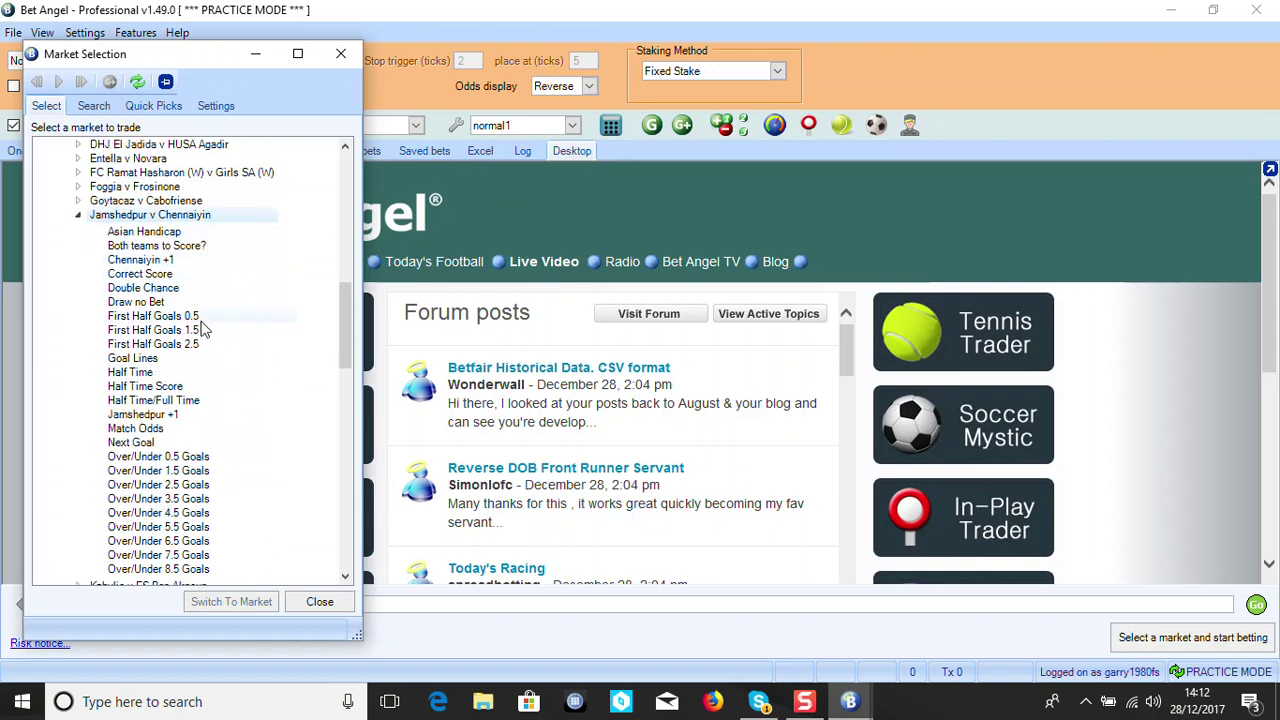
scroll(168, 335, "down", 2)
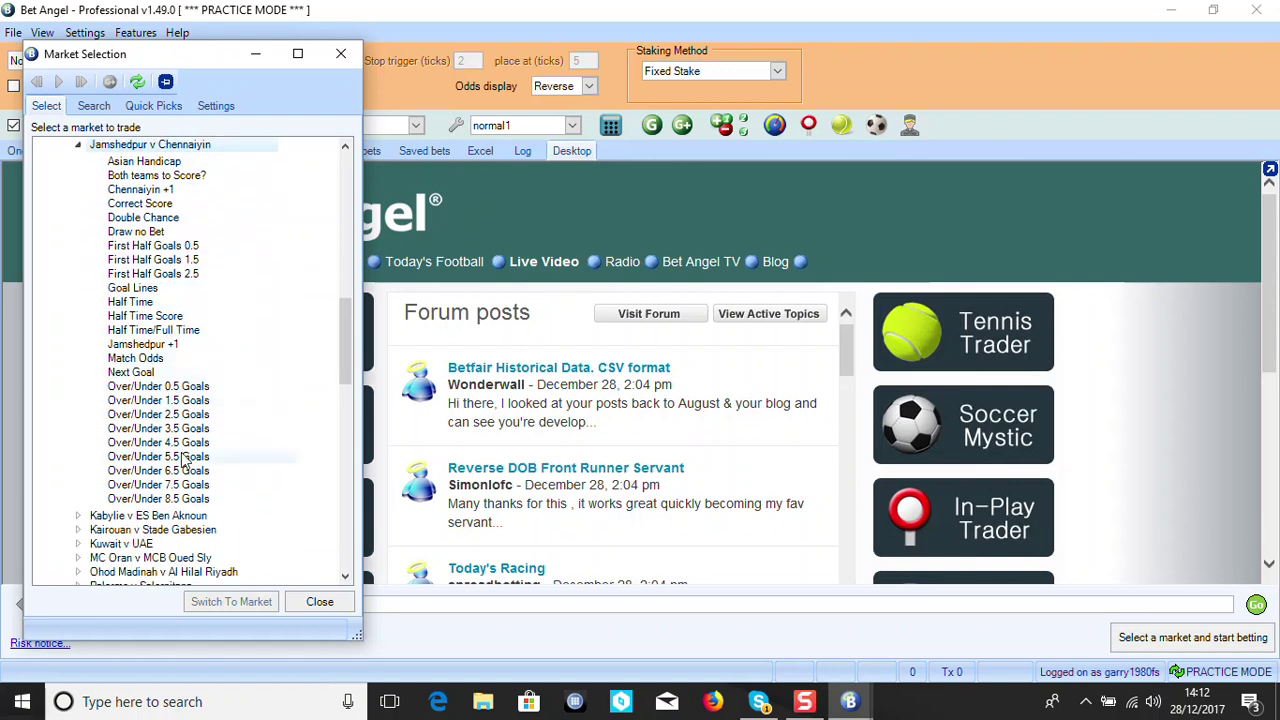
scroll(186, 350, "up", 1)
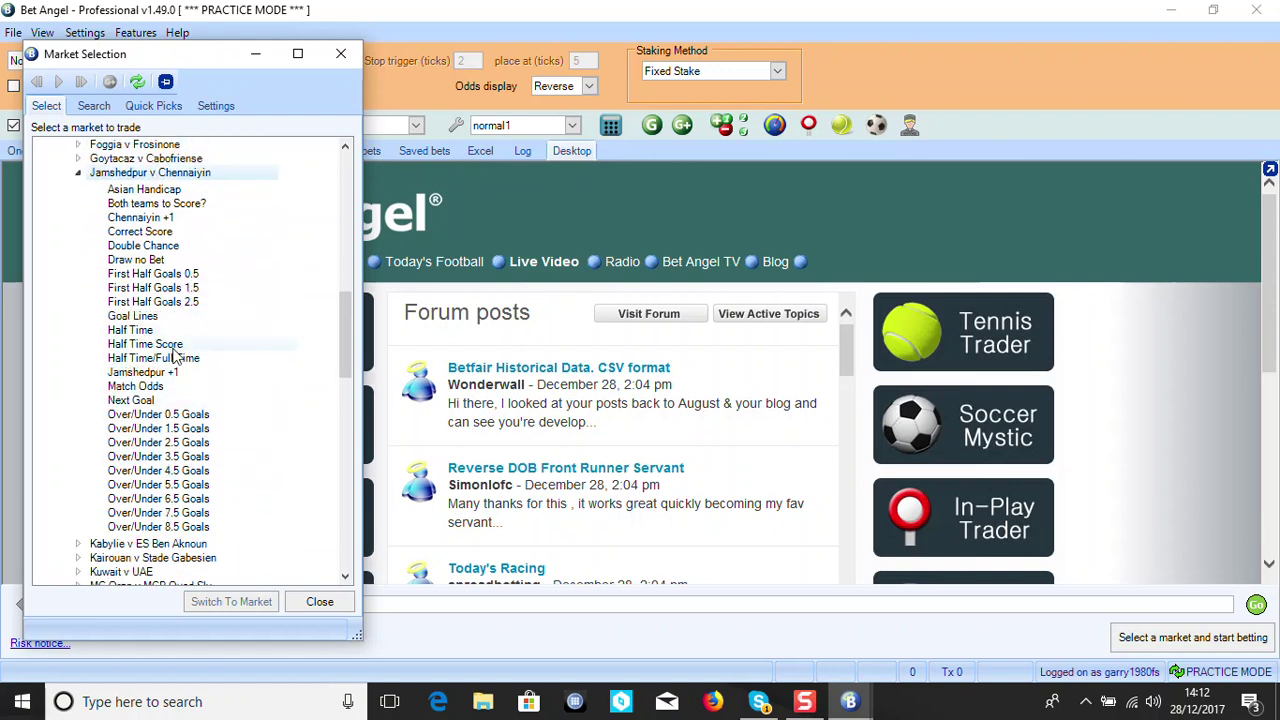
left_click(143, 333)
left_click(170, 345)
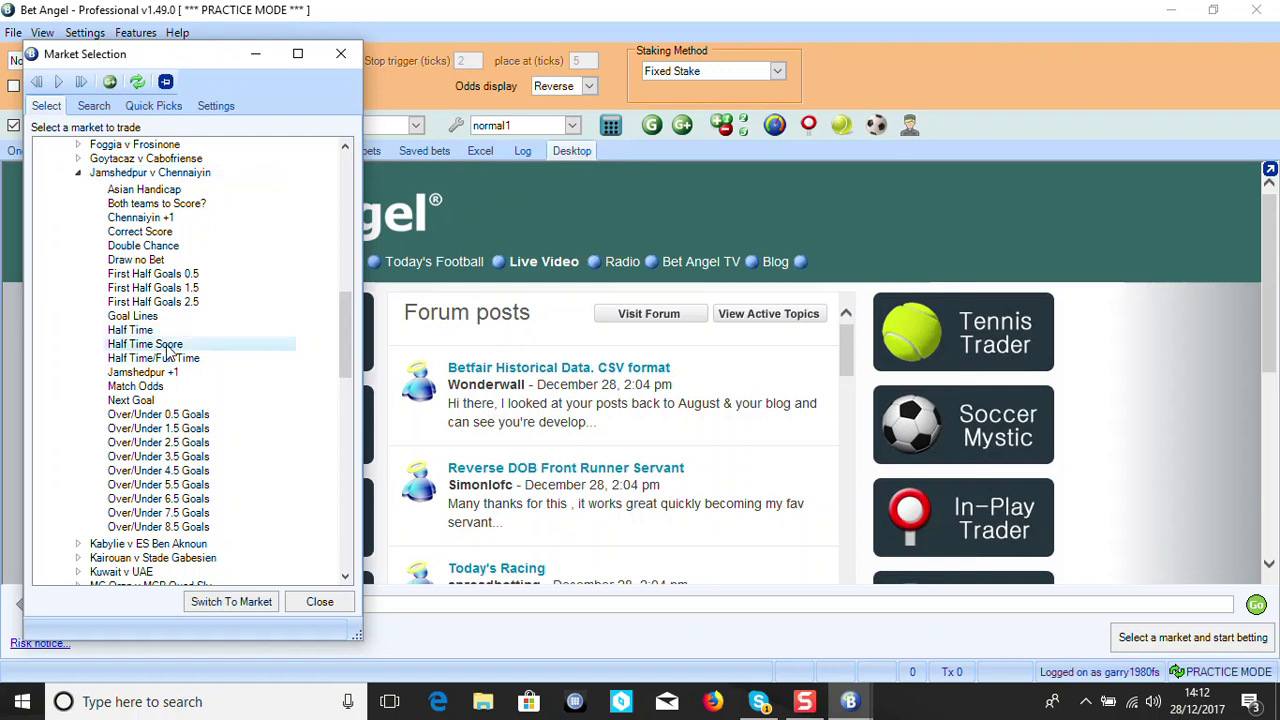
left_click(158, 336)
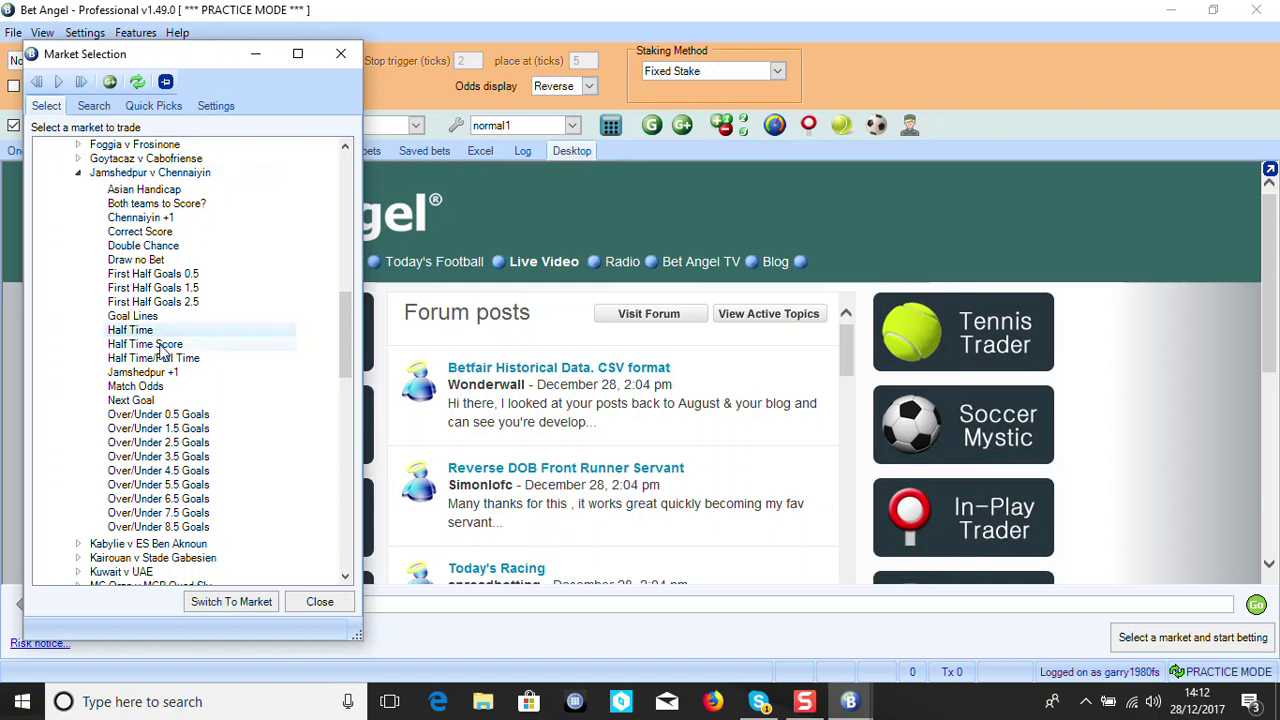
left_click(158, 346)
left_click(159, 335)
left_click(160, 347)
left_click(160, 334)
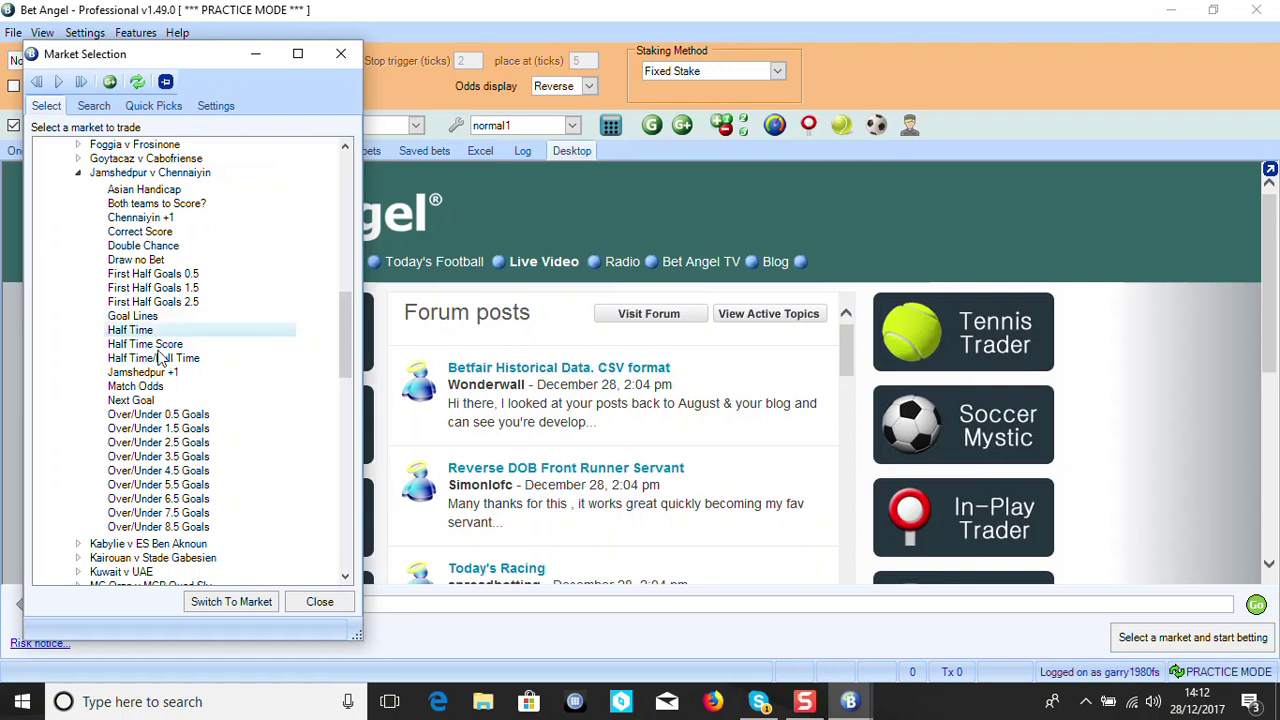
double_click(162, 173)
left_click(340, 54)
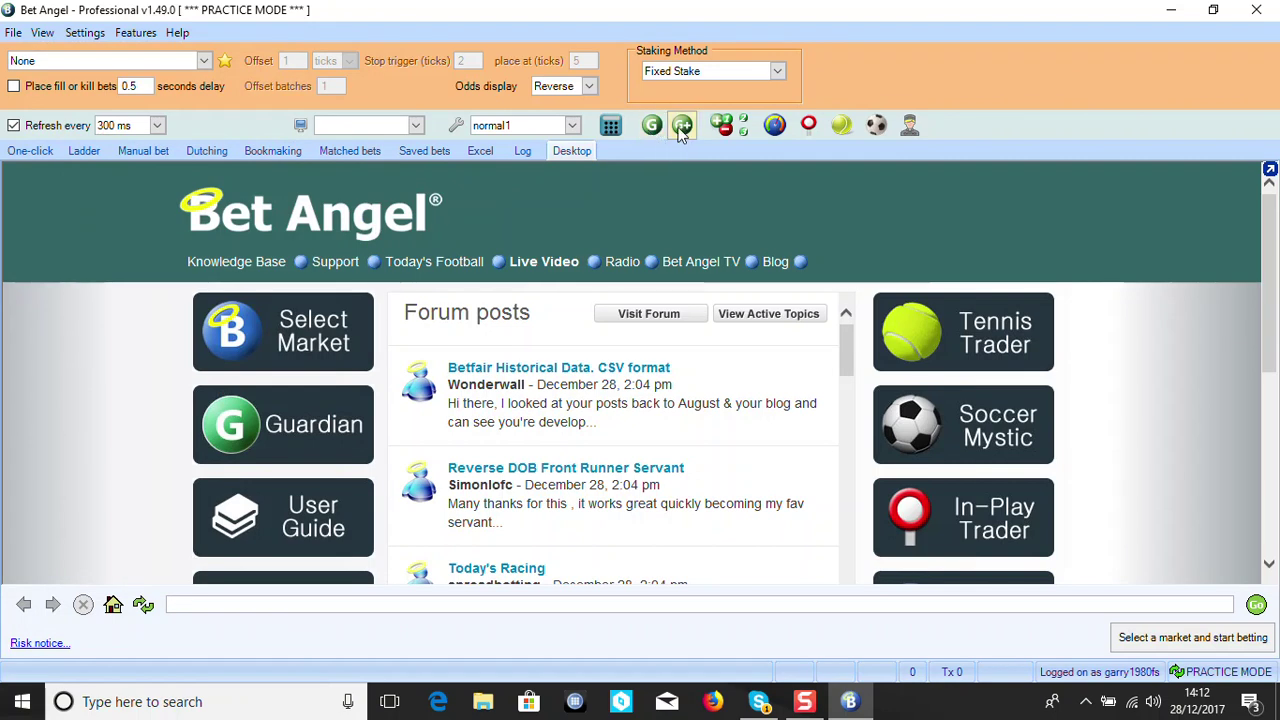
Open Guardian and remove all six suspended Market Closed entries from its list
left_click(648, 130)
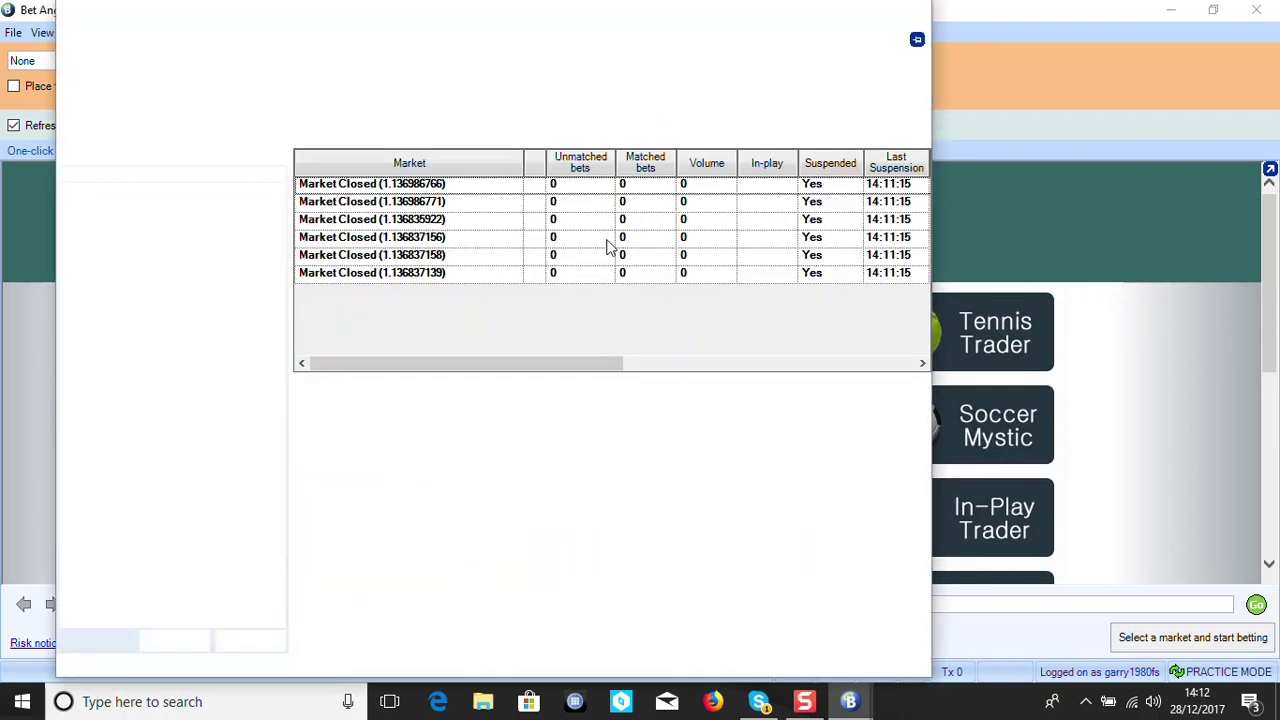
left_click(480, 190)
left_click(486, 272, "shift")
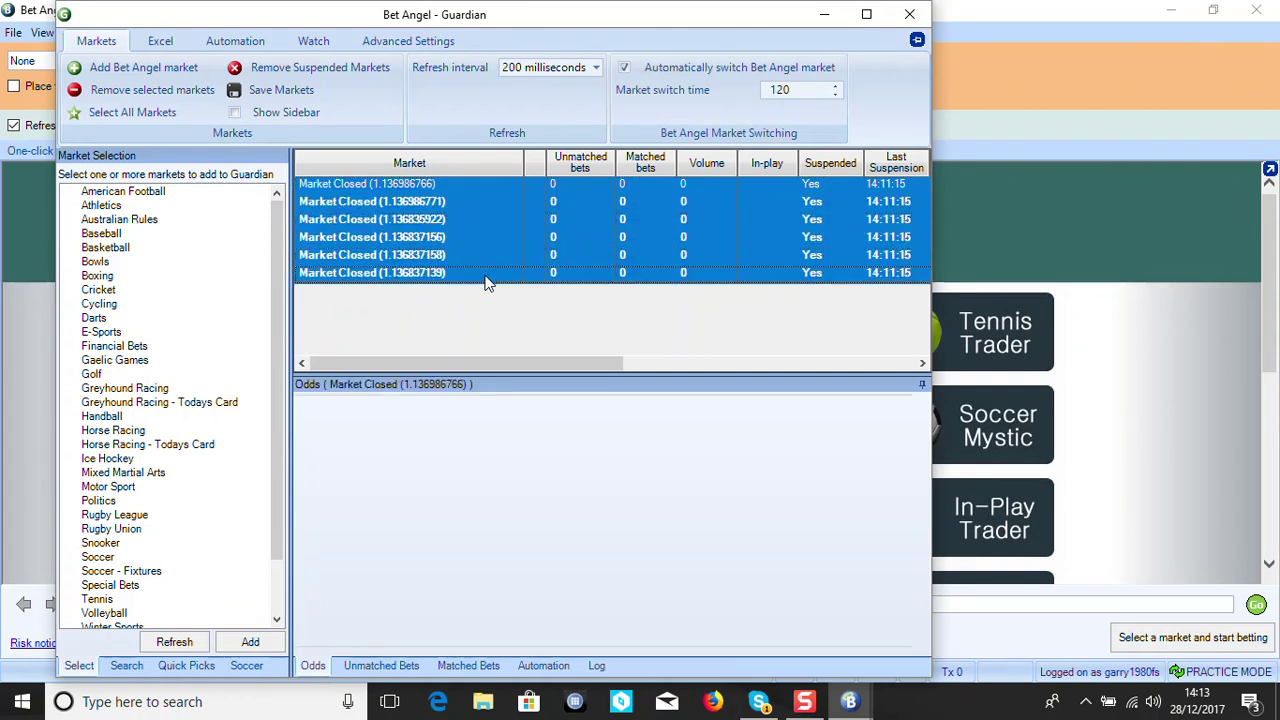
left_click(291, 75)
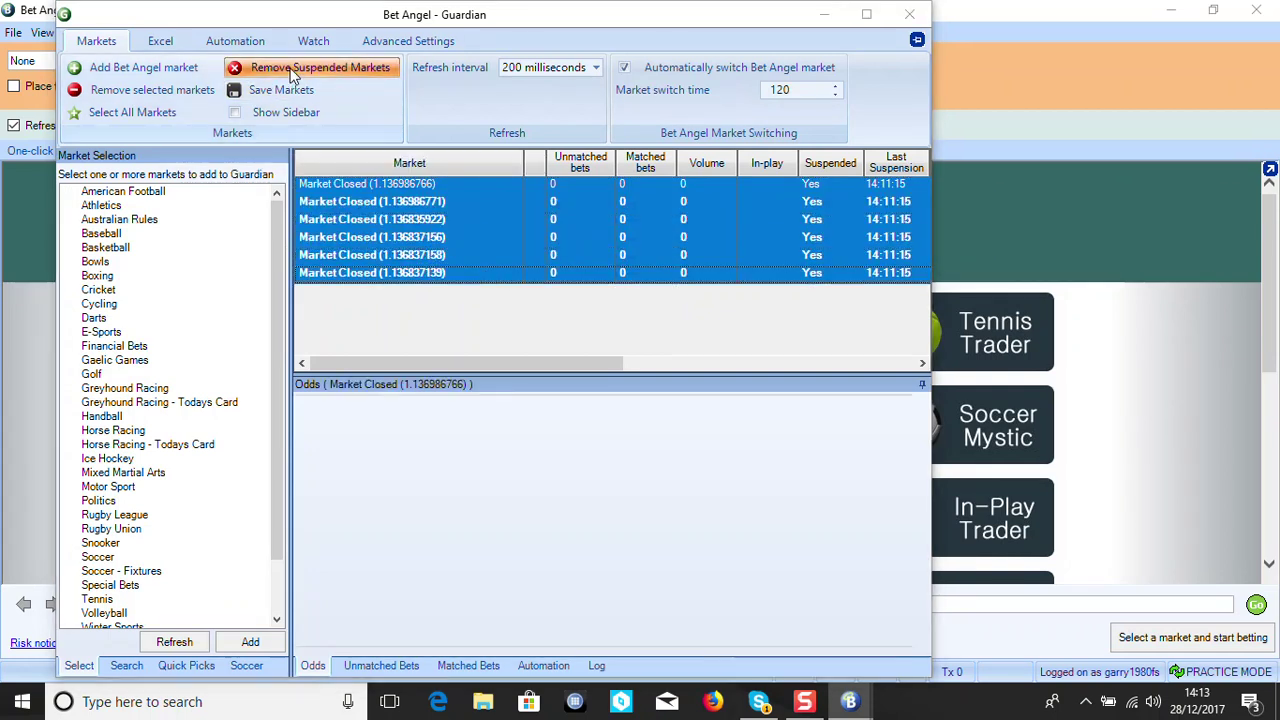
left_click(657, 412)
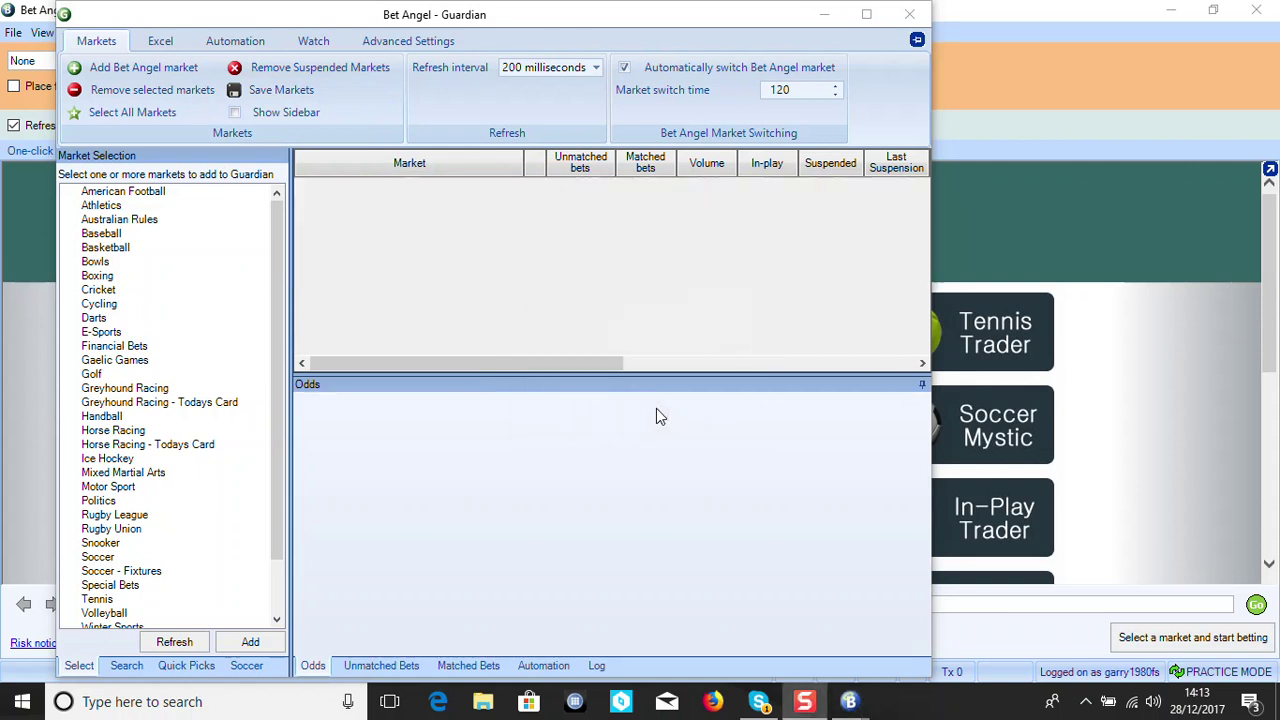
Add Jamshedpur v Chennaiyin Half Time and Half Time Score markets from Fixtures 28 December to Guardian
double_click(156, 571)
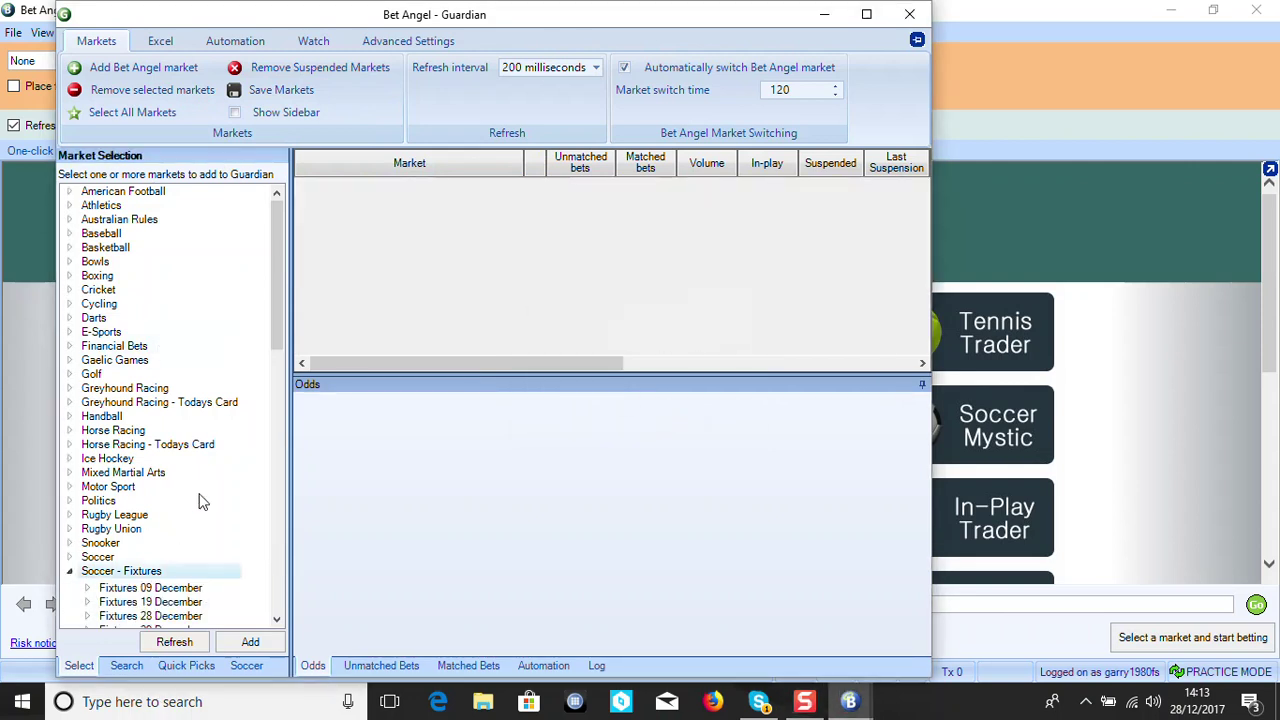
scroll(191, 443, "down", 7)
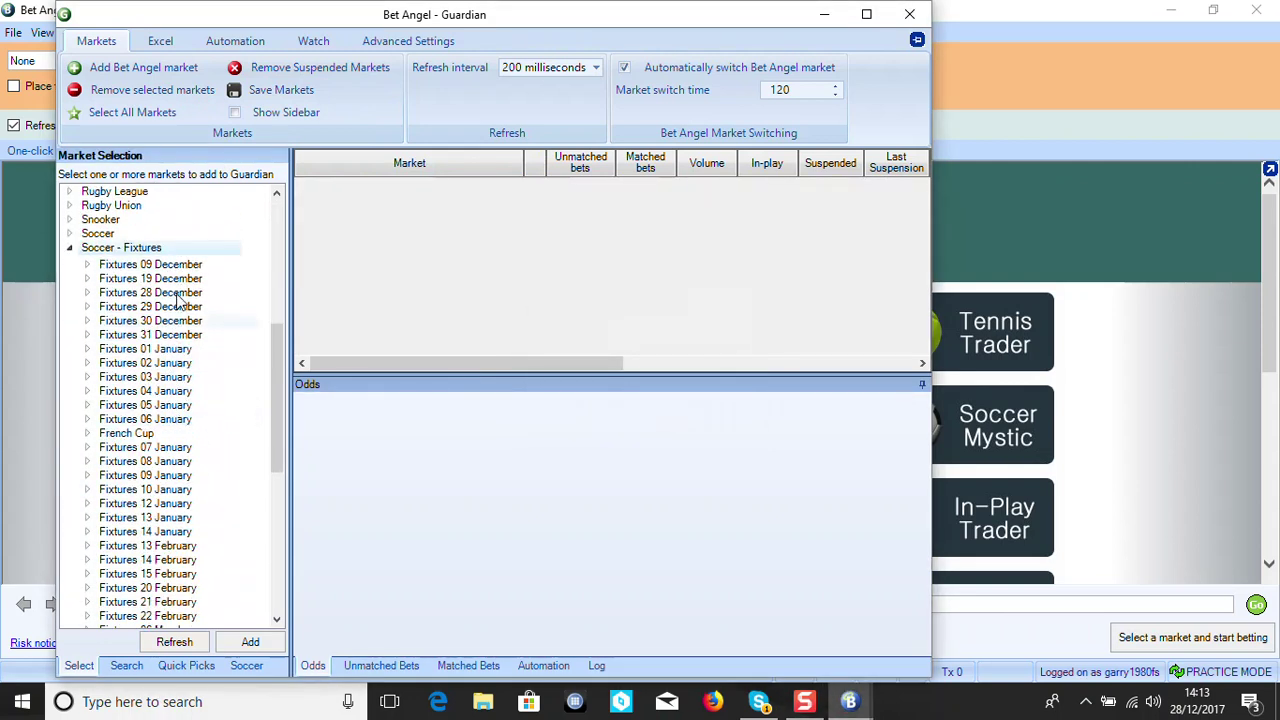
double_click(178, 292)
scroll(200, 405, "down", 3)
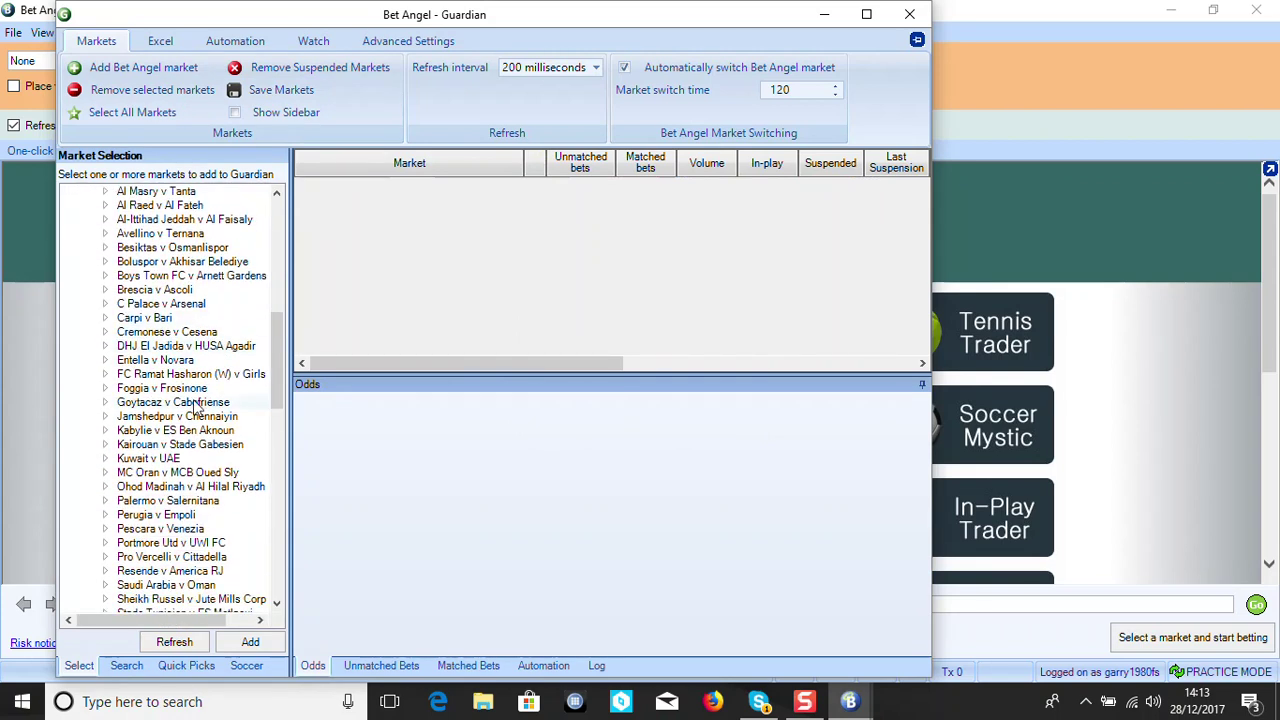
double_click(168, 417)
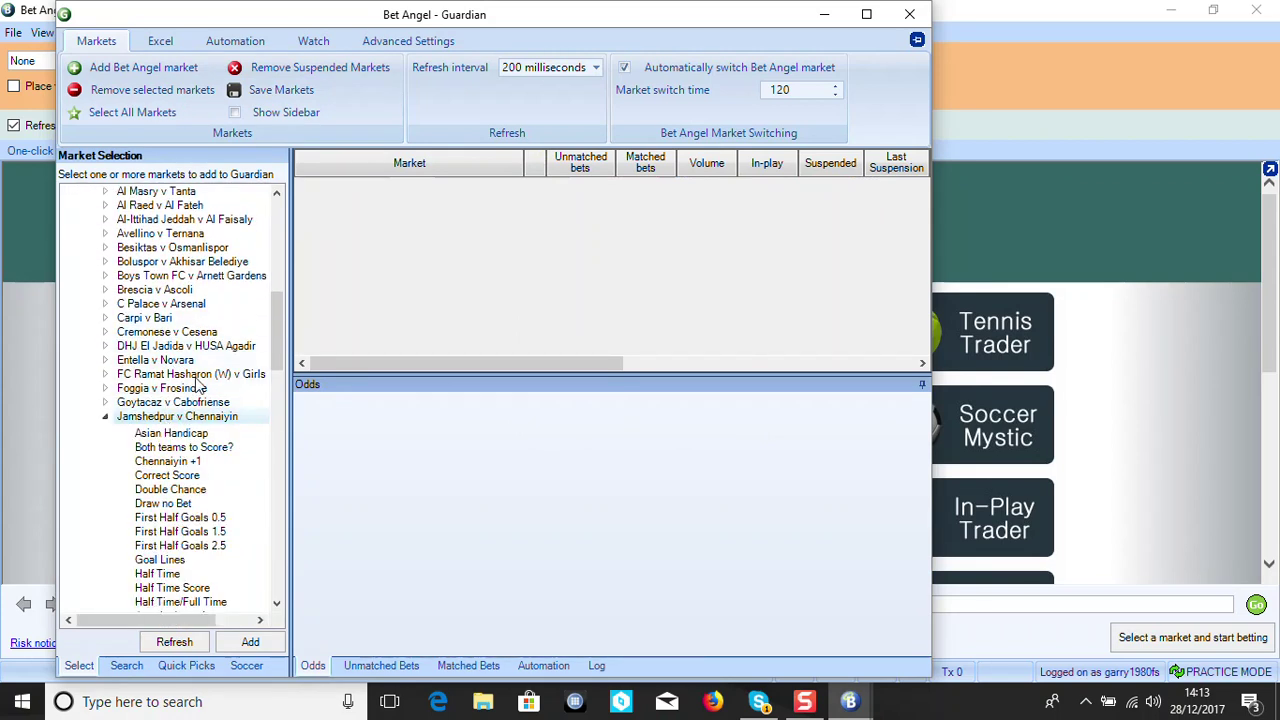
scroll(190, 425, "down", 4)
left_click(195, 423)
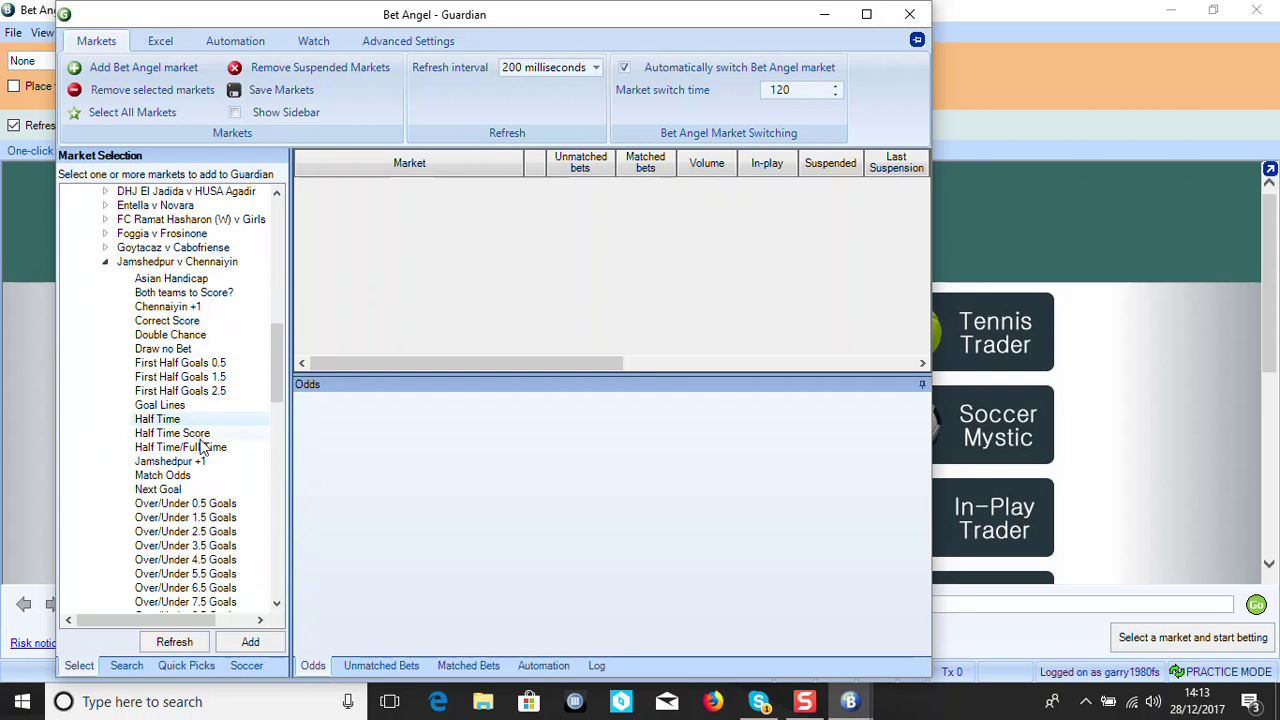
left_click(196, 436)
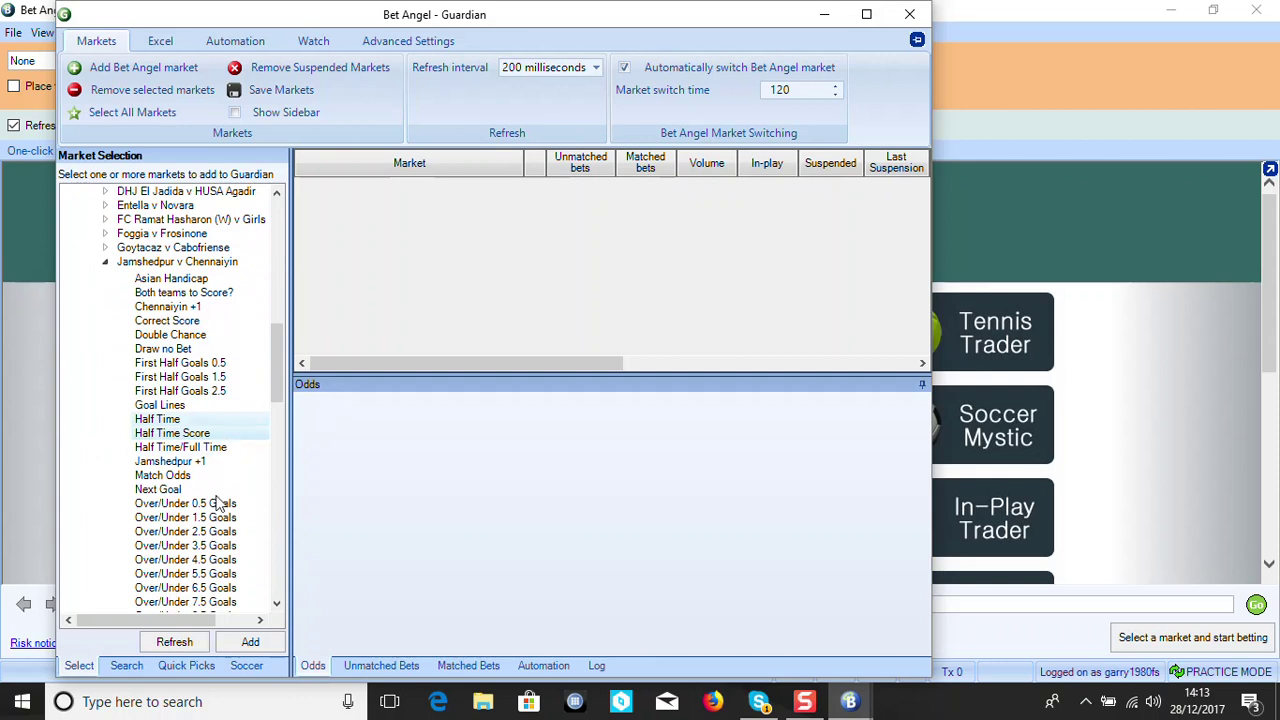
left_click(250, 642)
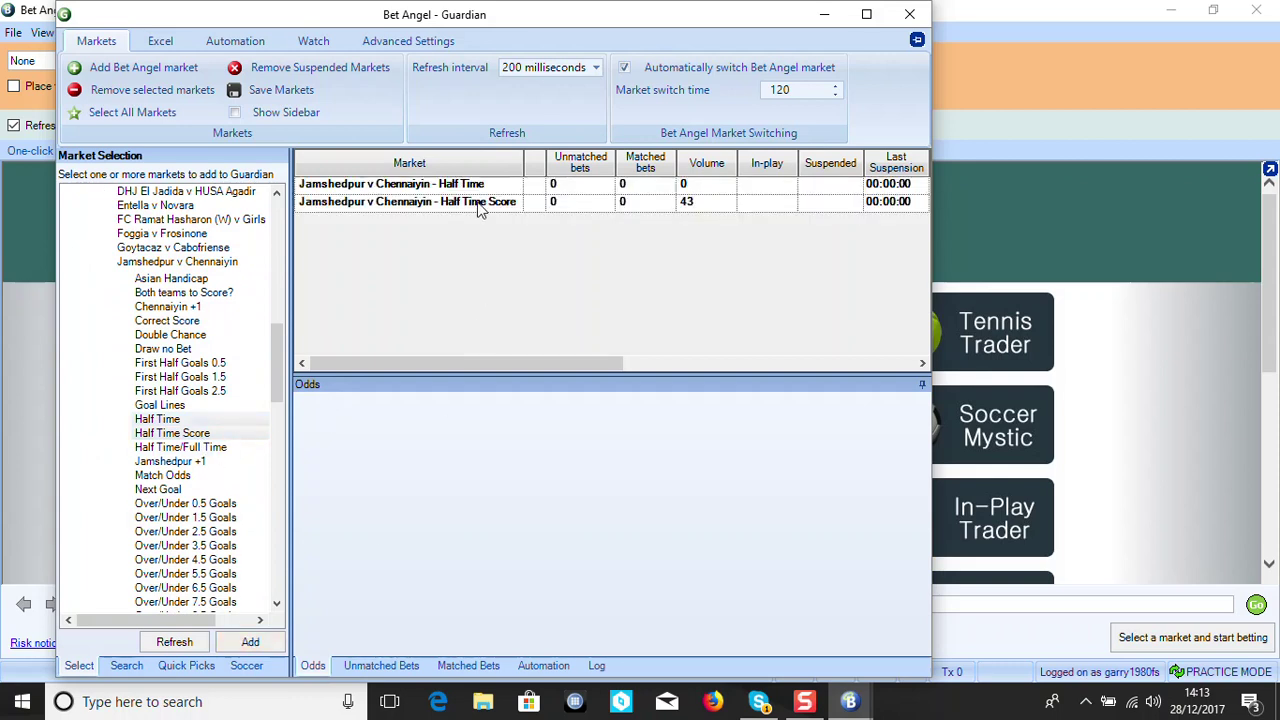
Add Kuwait v UAE Correct Score, Over/Under 4.5 Goals and Match Odds markets to Guardian
double_click(192, 264)
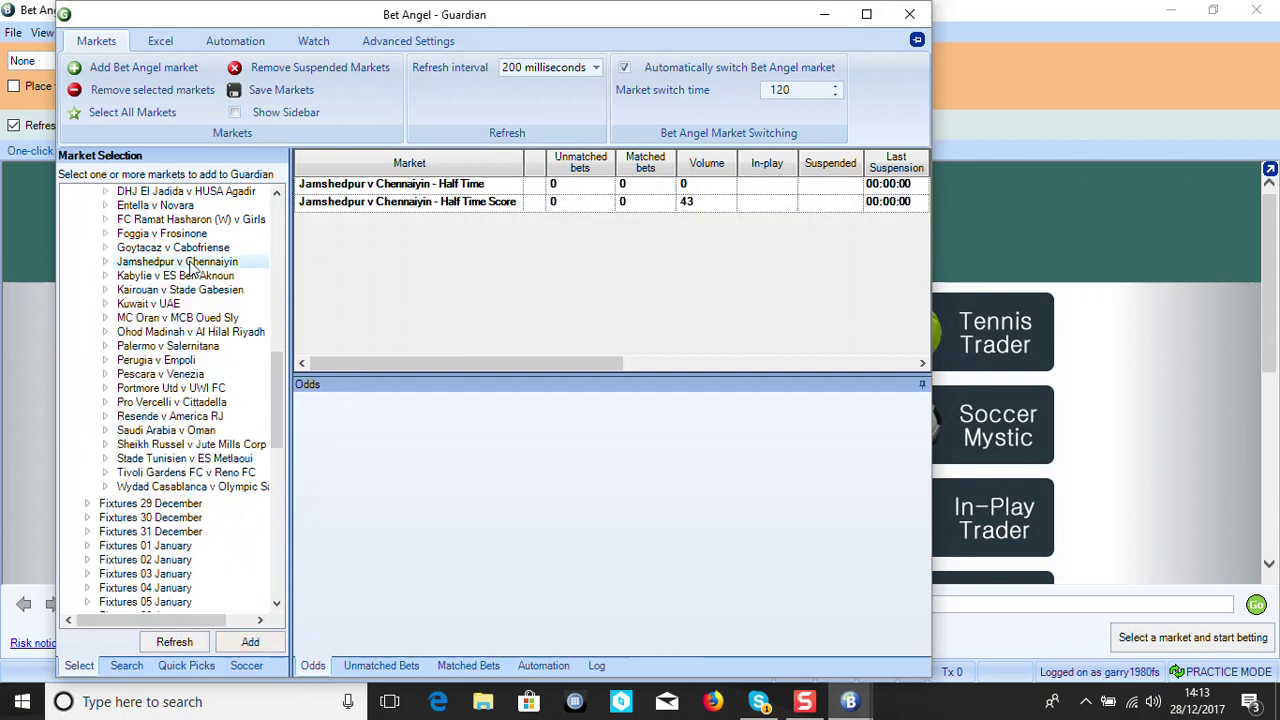
double_click(176, 304)
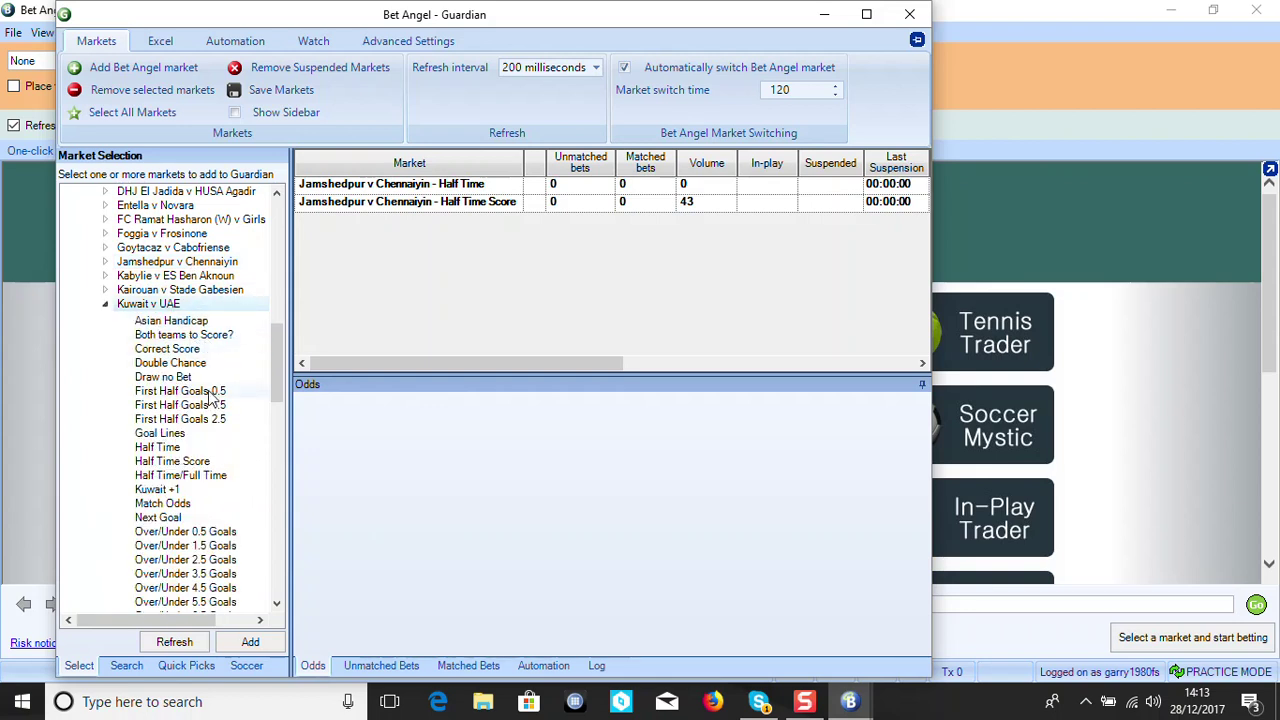
scroll(217, 440, "down", 3)
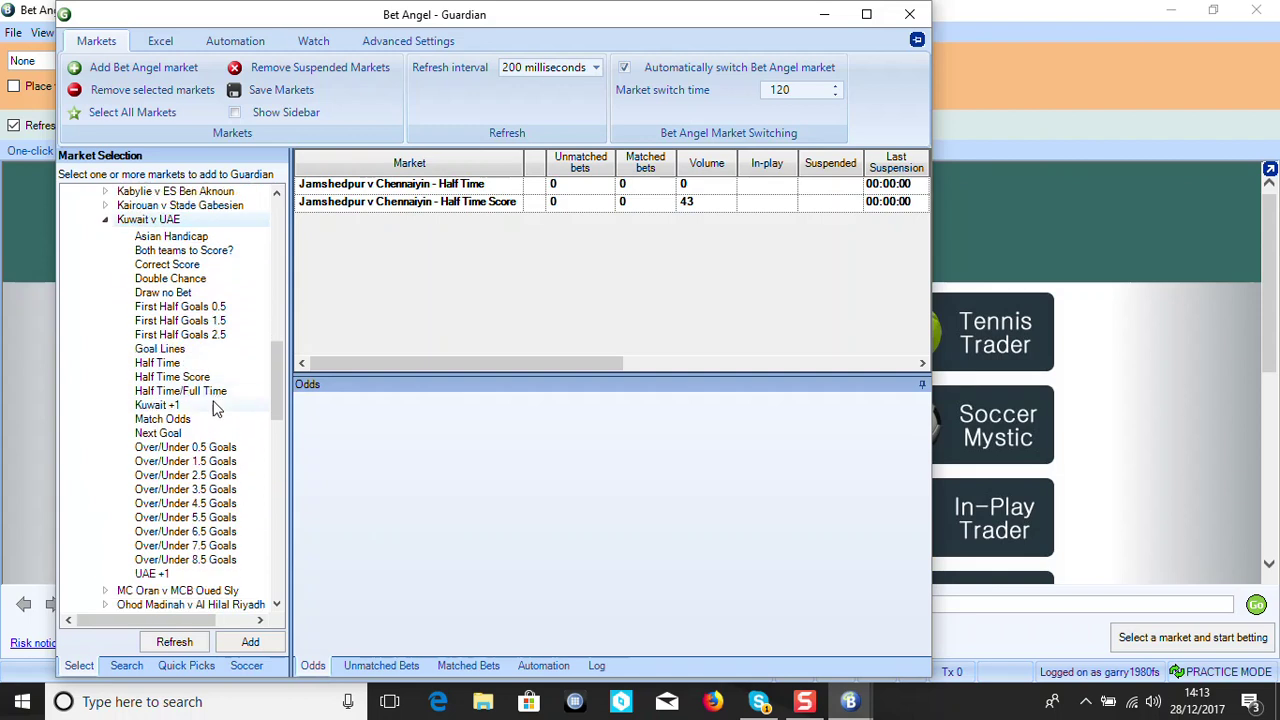
left_click(181, 279)
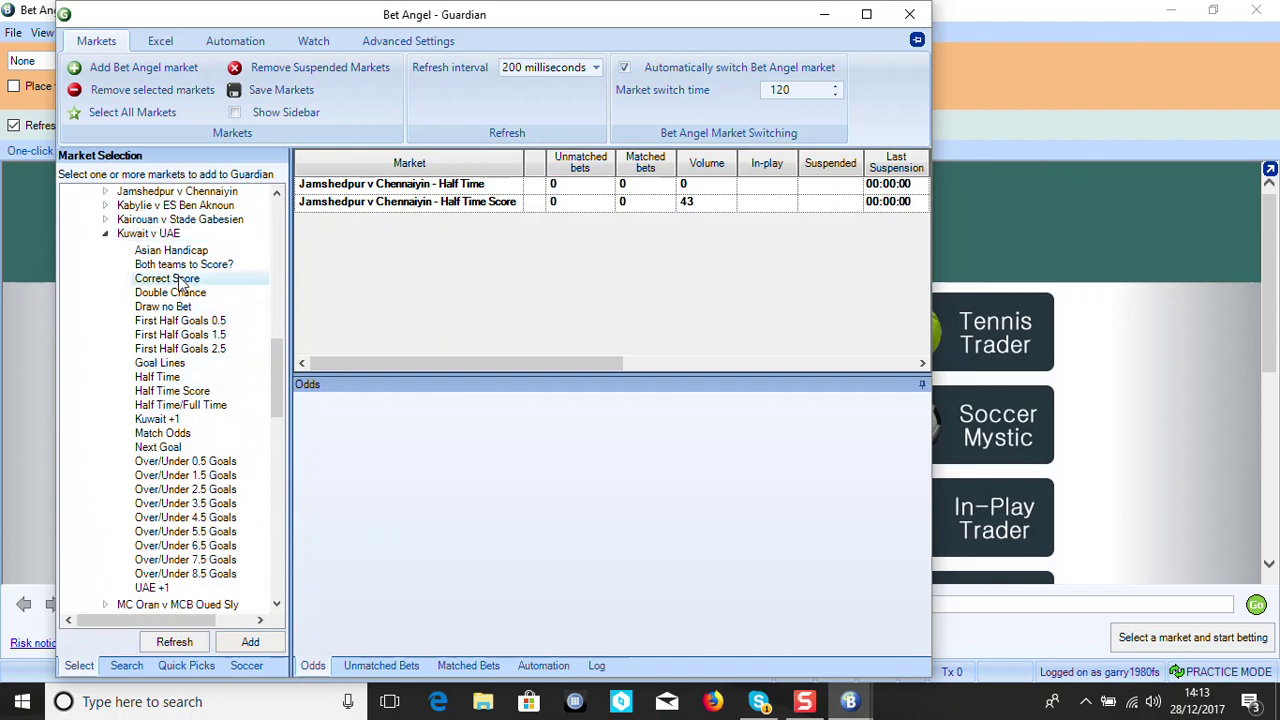
left_click(233, 644)
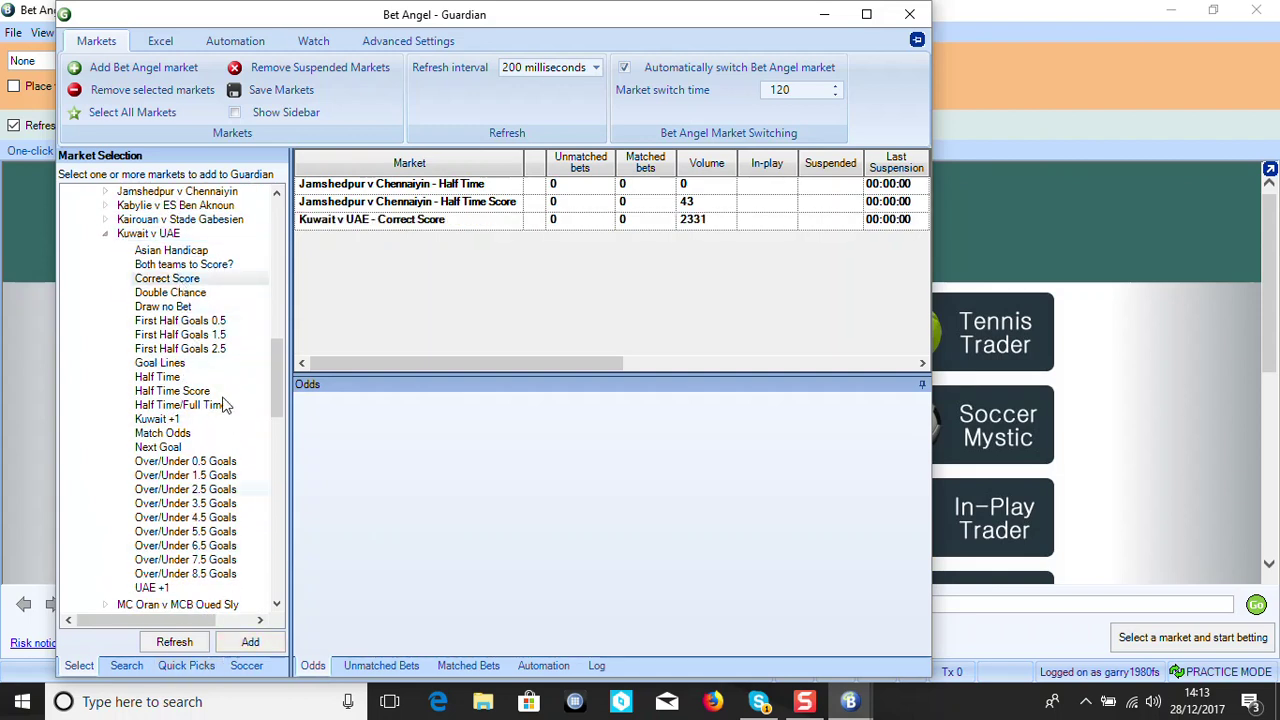
left_click(207, 518)
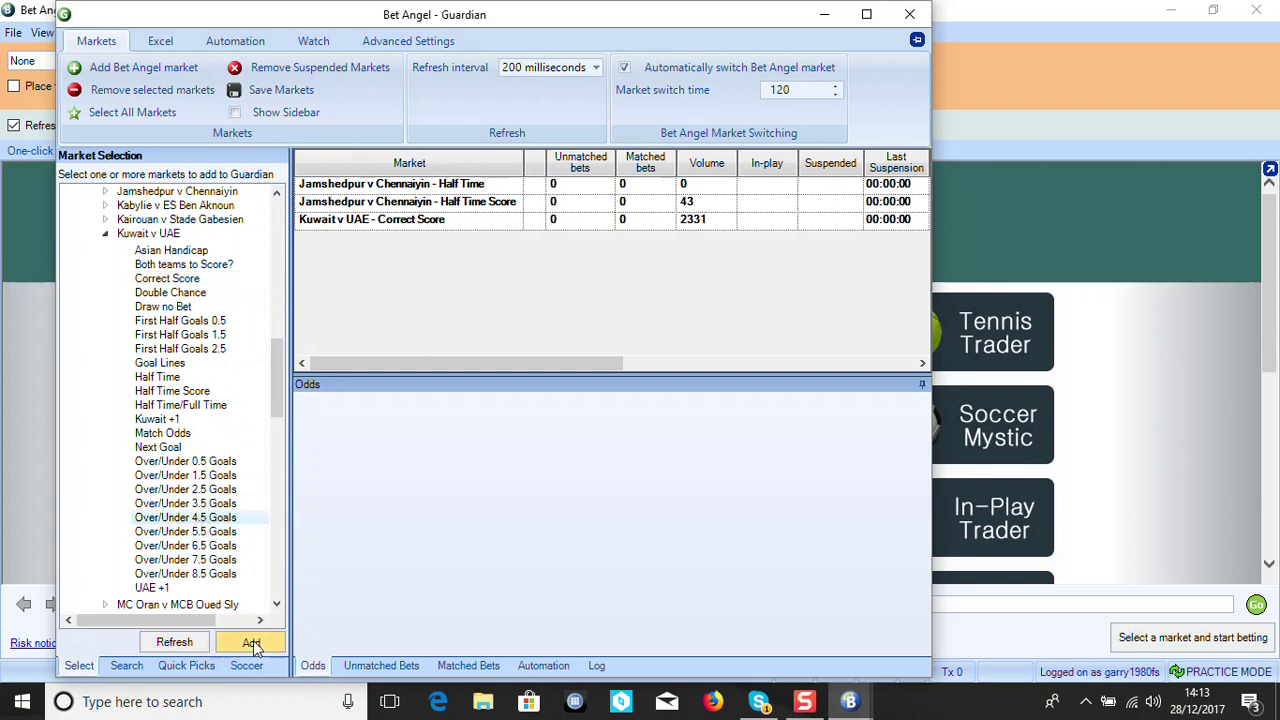
left_click(253, 640)
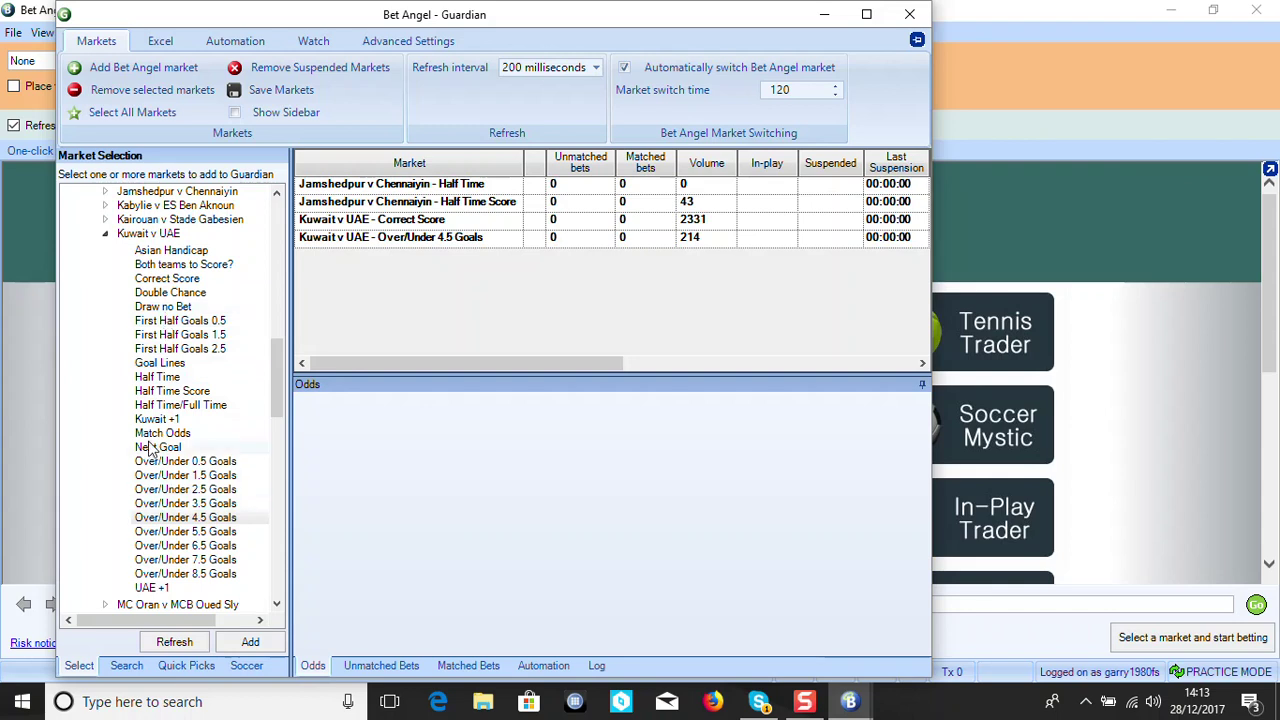
left_click(184, 437)
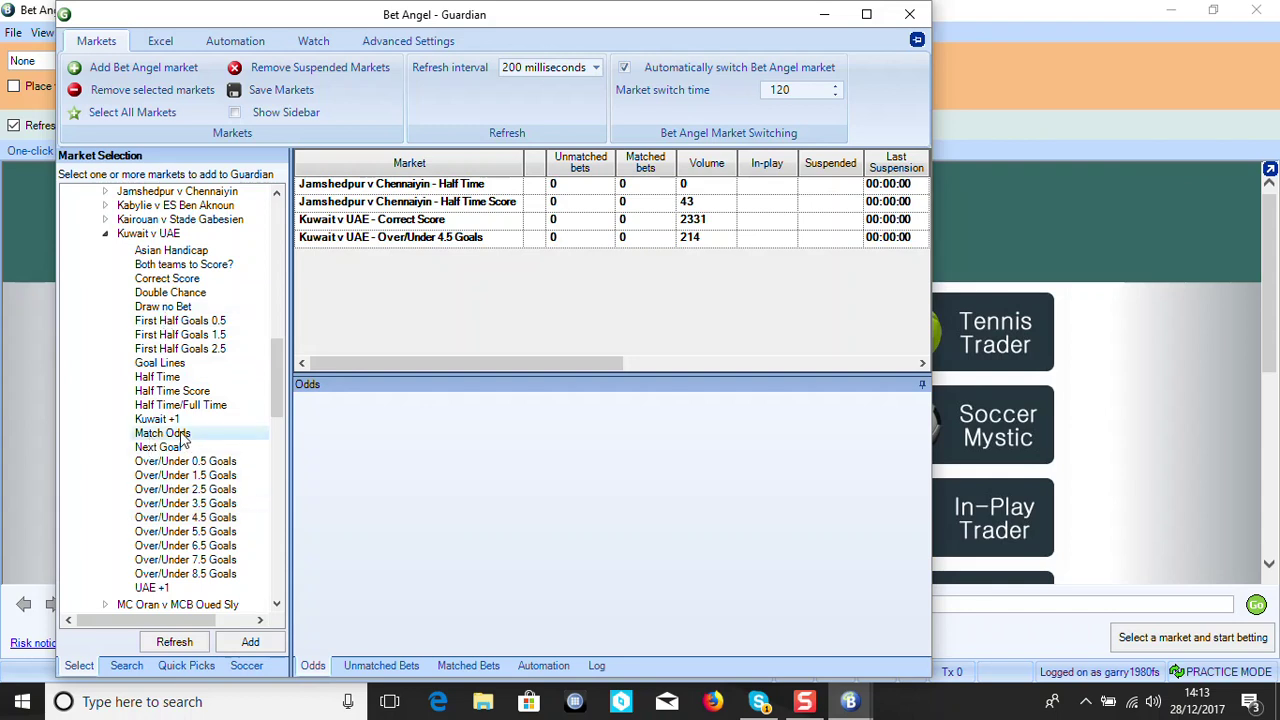
left_click(250, 644)
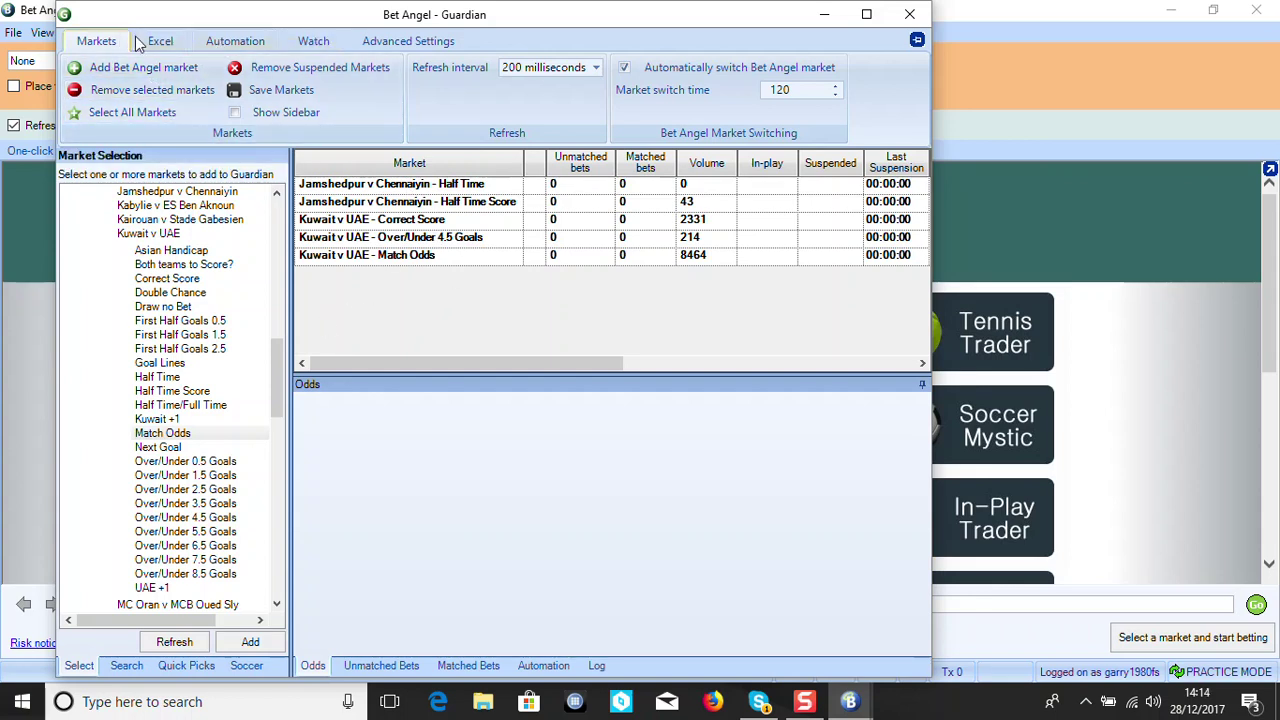
left_click(314, 42)
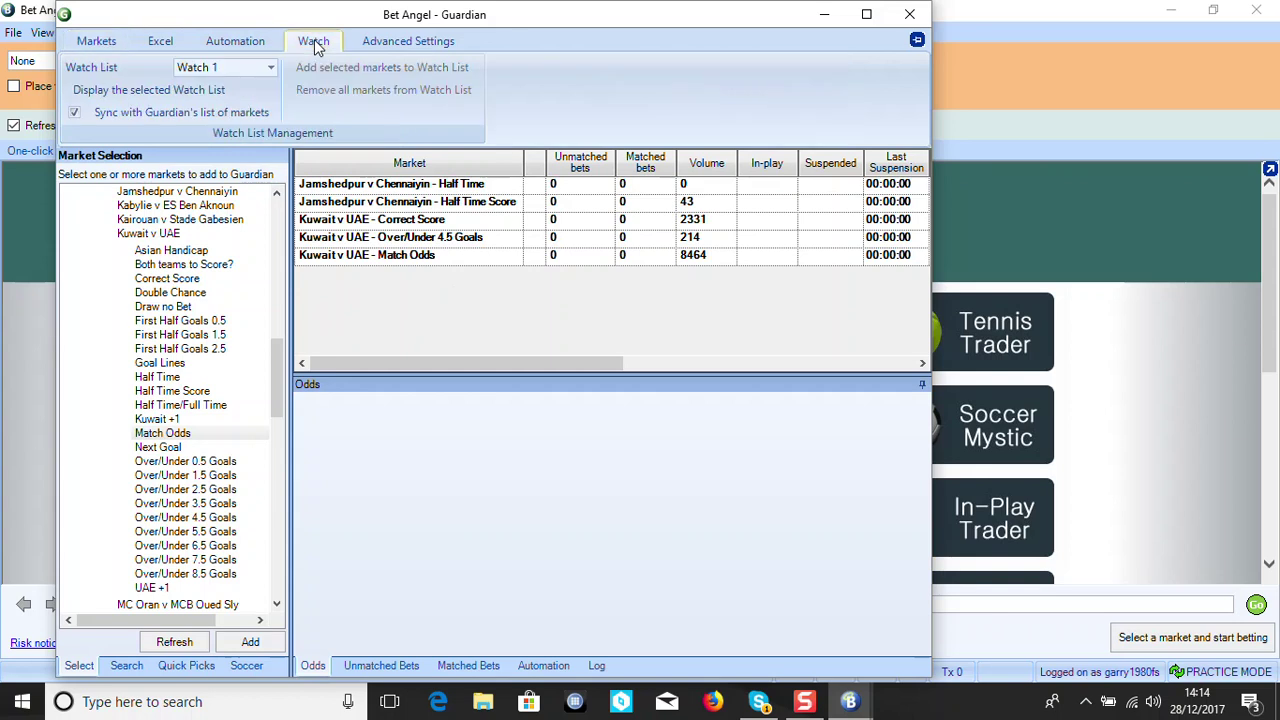
Display the watch list, move it right, and close Guardian without saving the market list
left_click(195, 92)
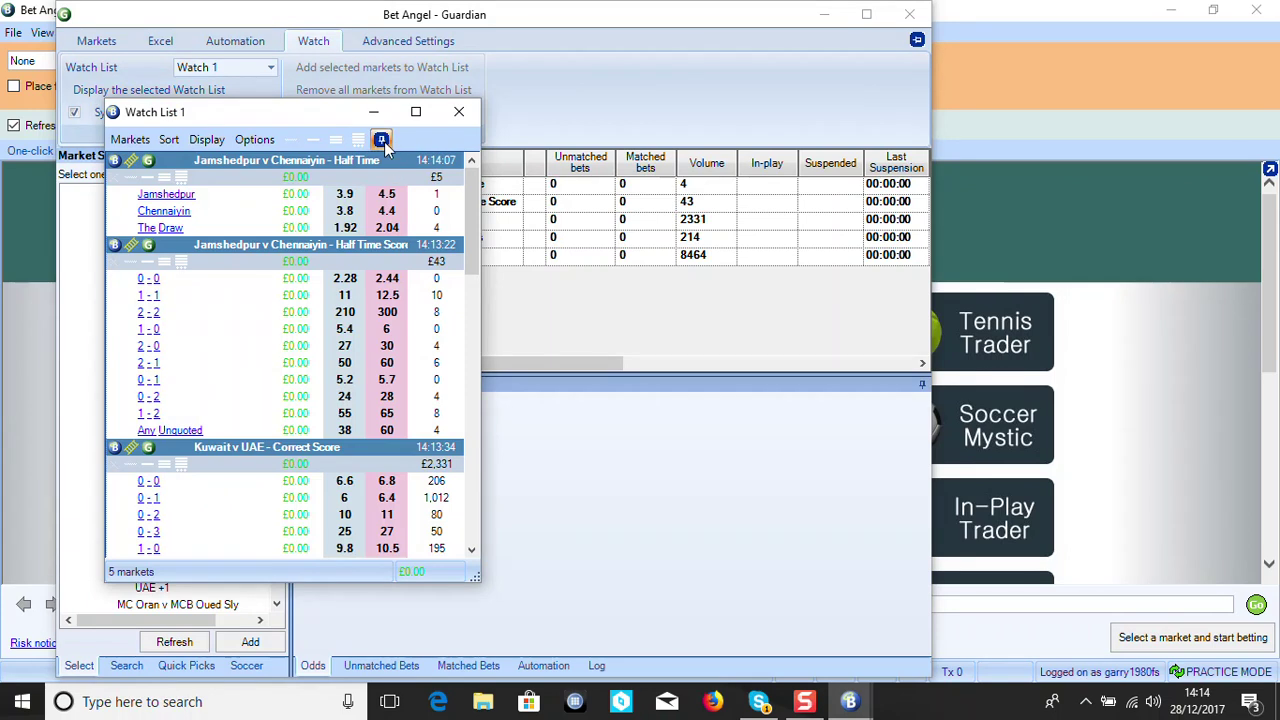
left_click_drag(309, 121, 1058, 120)
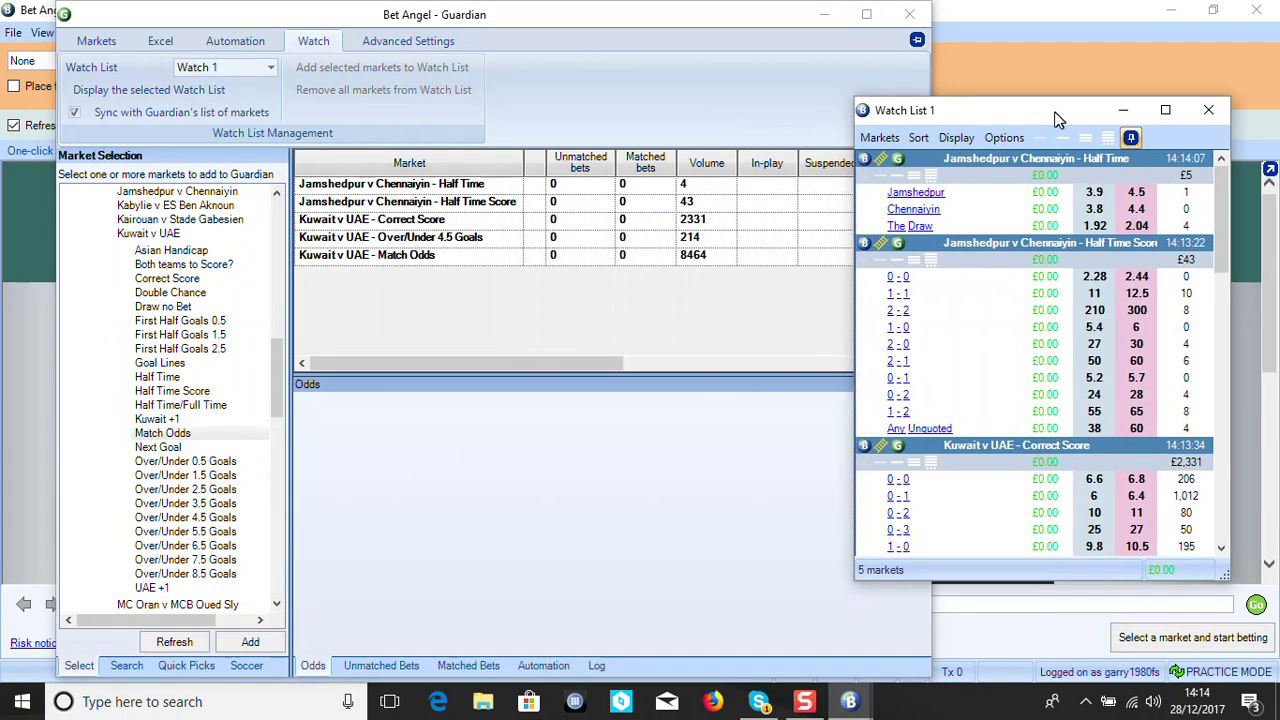
left_click(909, 14)
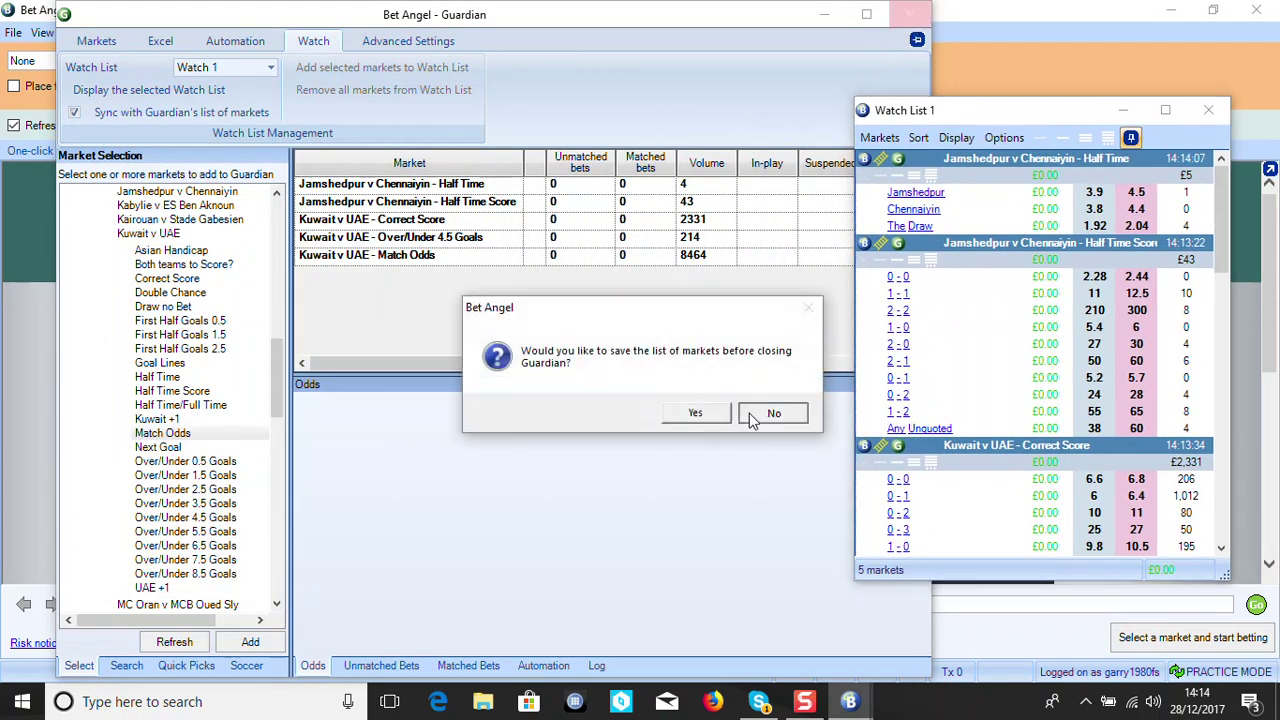
left_click(760, 413)
Load the Jamshedpur v Chennaiyin Half Time market in one-click view and minimise the watch list
scroll(1035, 270, "down", 8)
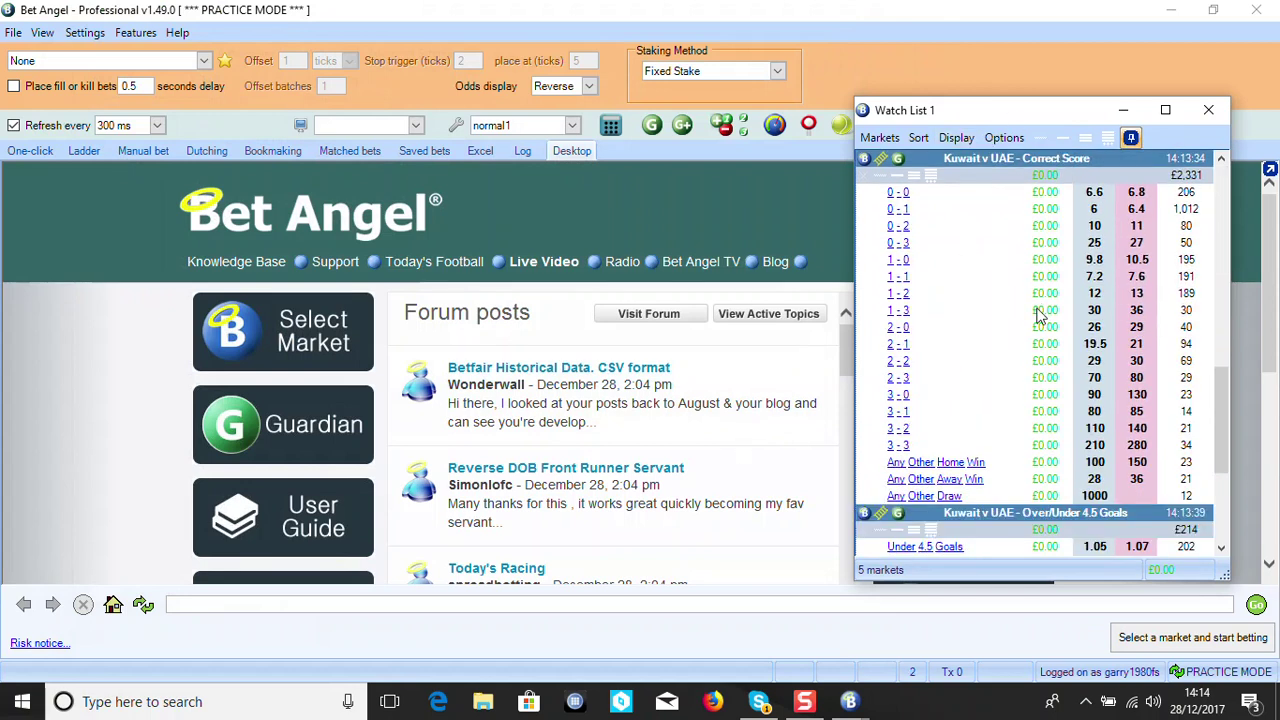
scroll(1043, 385, "up", 10)
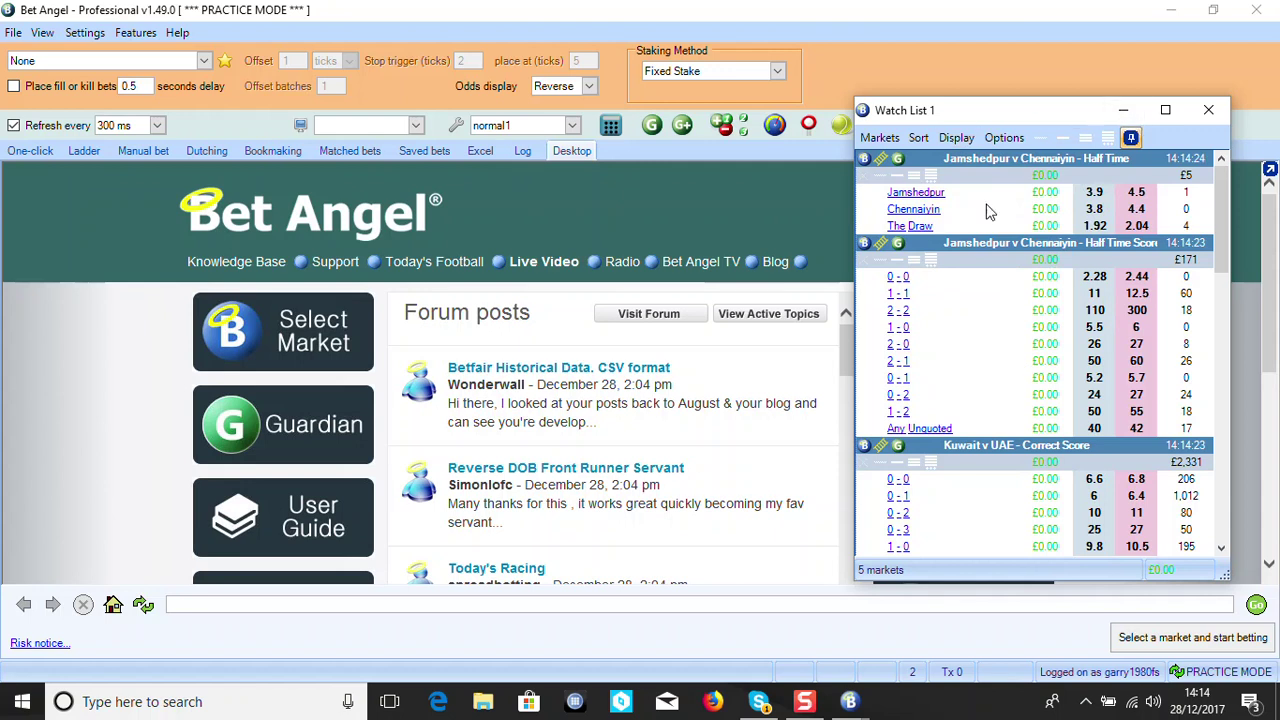
left_click(881, 159)
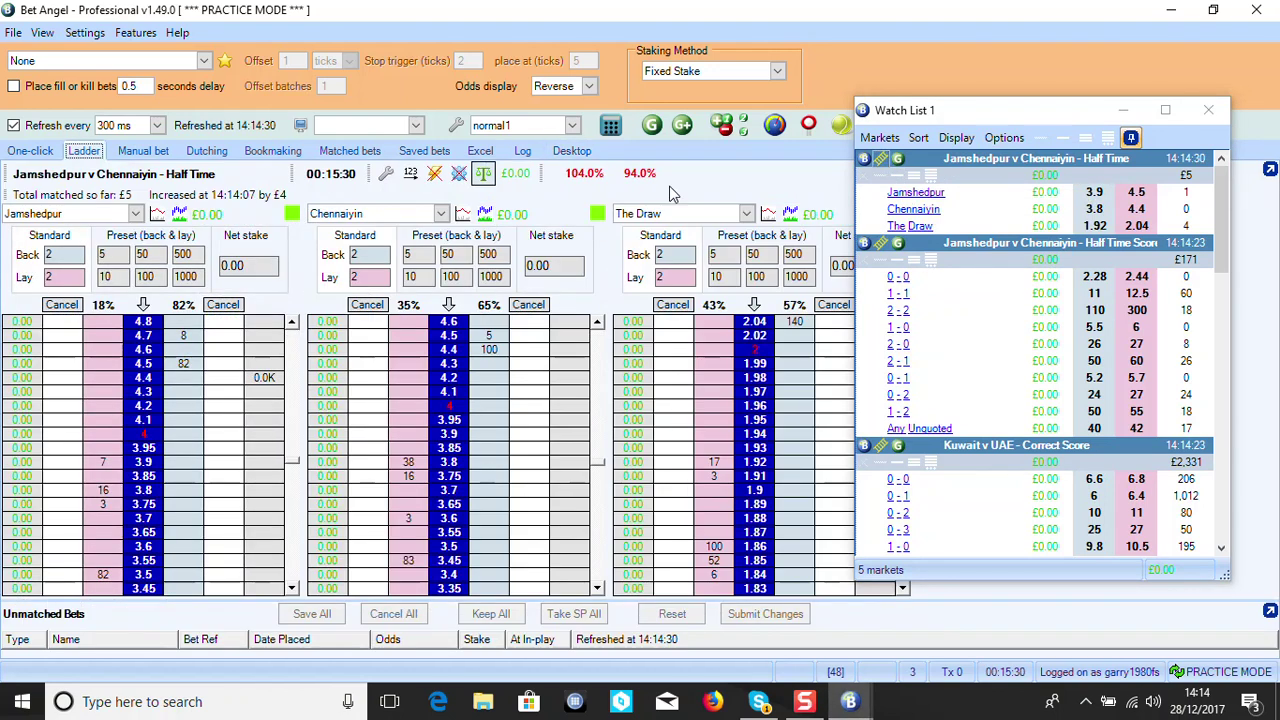
left_click(30, 151)
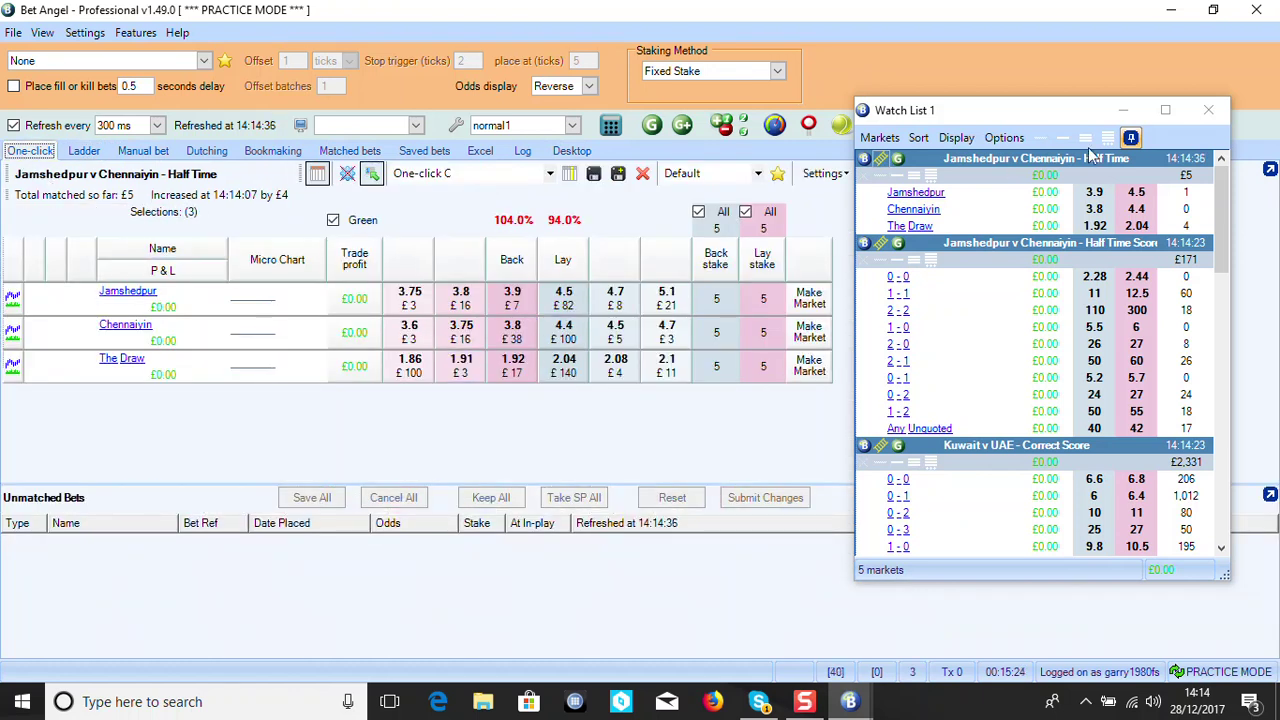
left_click(1123, 110)
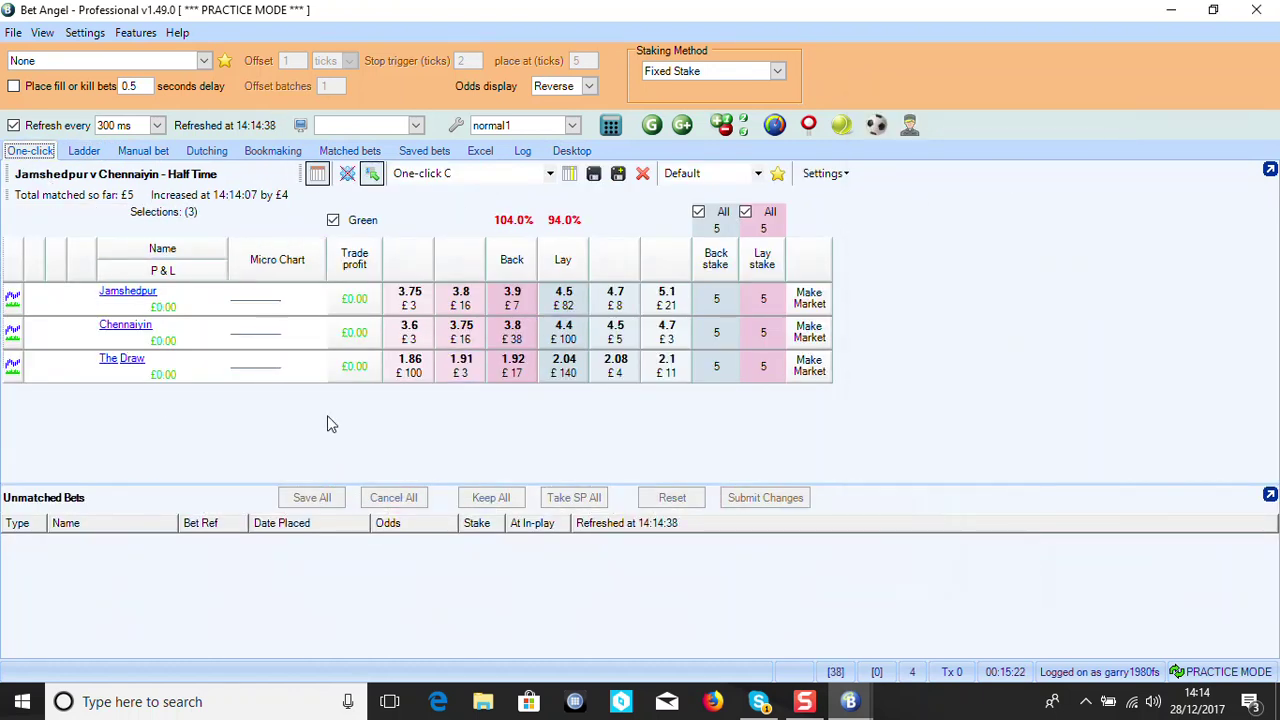
left_click(589, 86)
Set odds display to Normal and show Half Time as ladders for Jamshedpur, Chennaiyin and The Draw
left_click(564, 102)
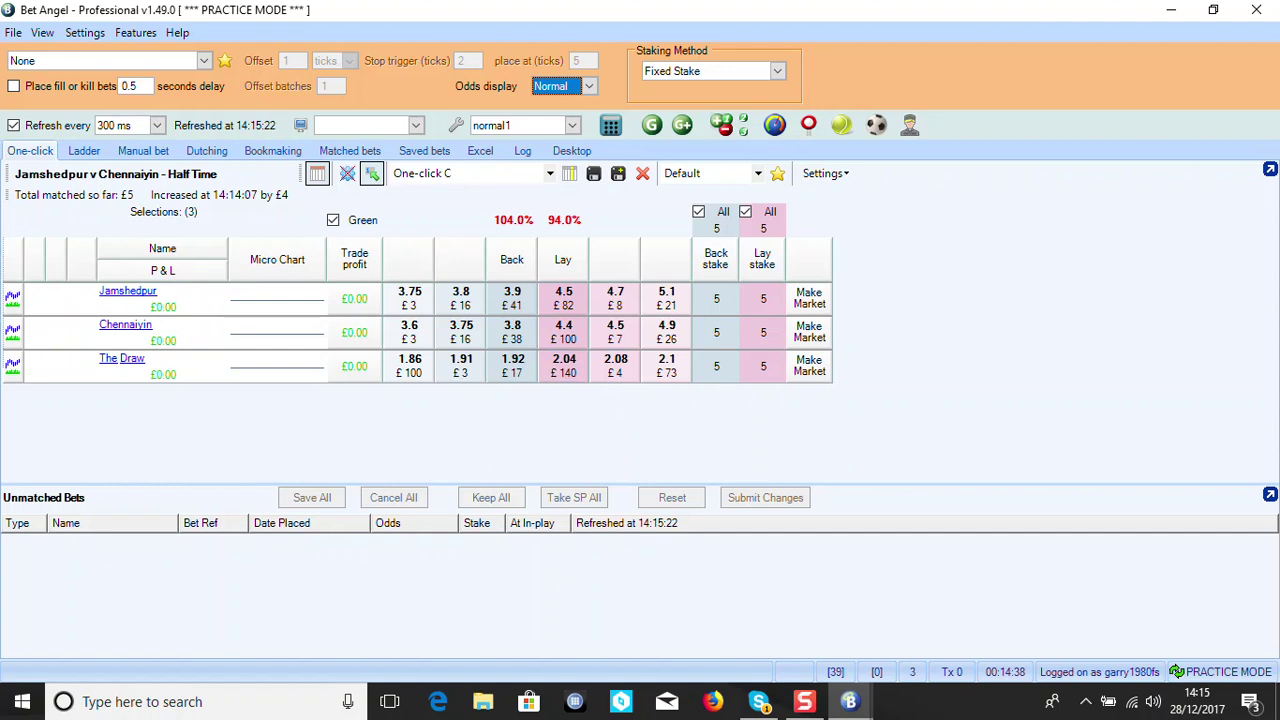
left_click(84, 151)
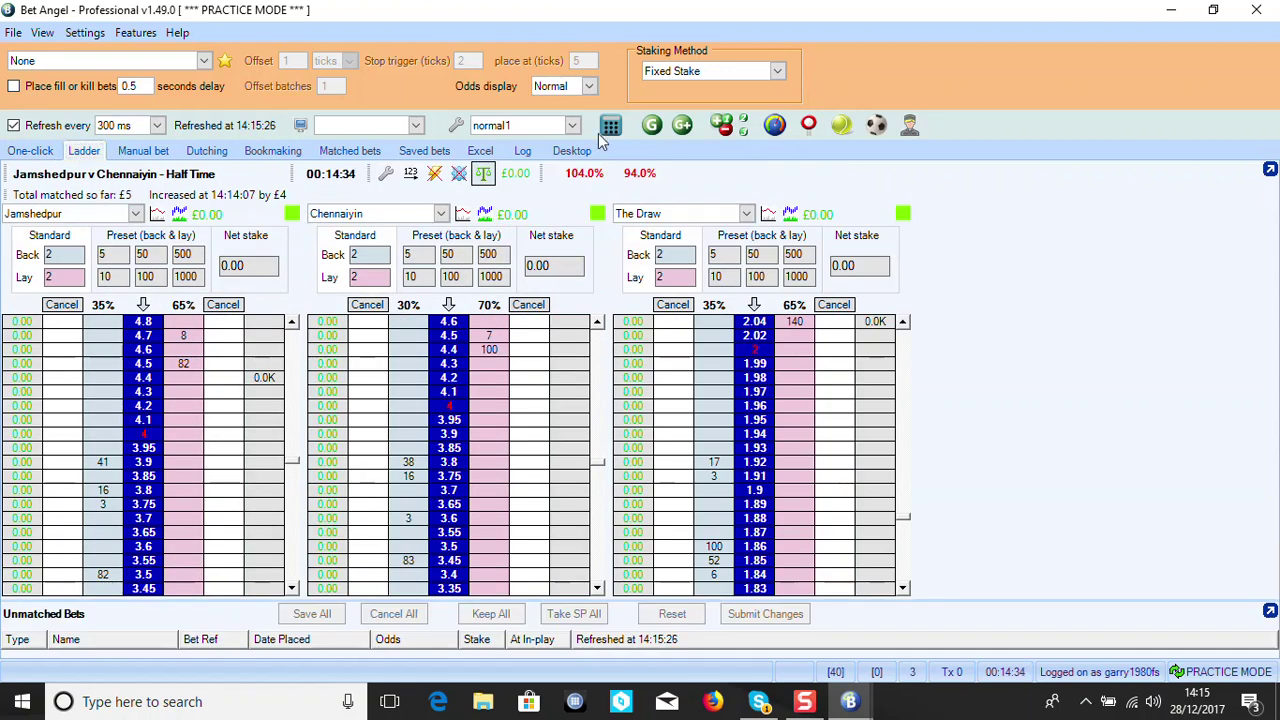
Switch odds display to Reverse and change The Draw's first back stake preset to 2.35
left_click(587, 87)
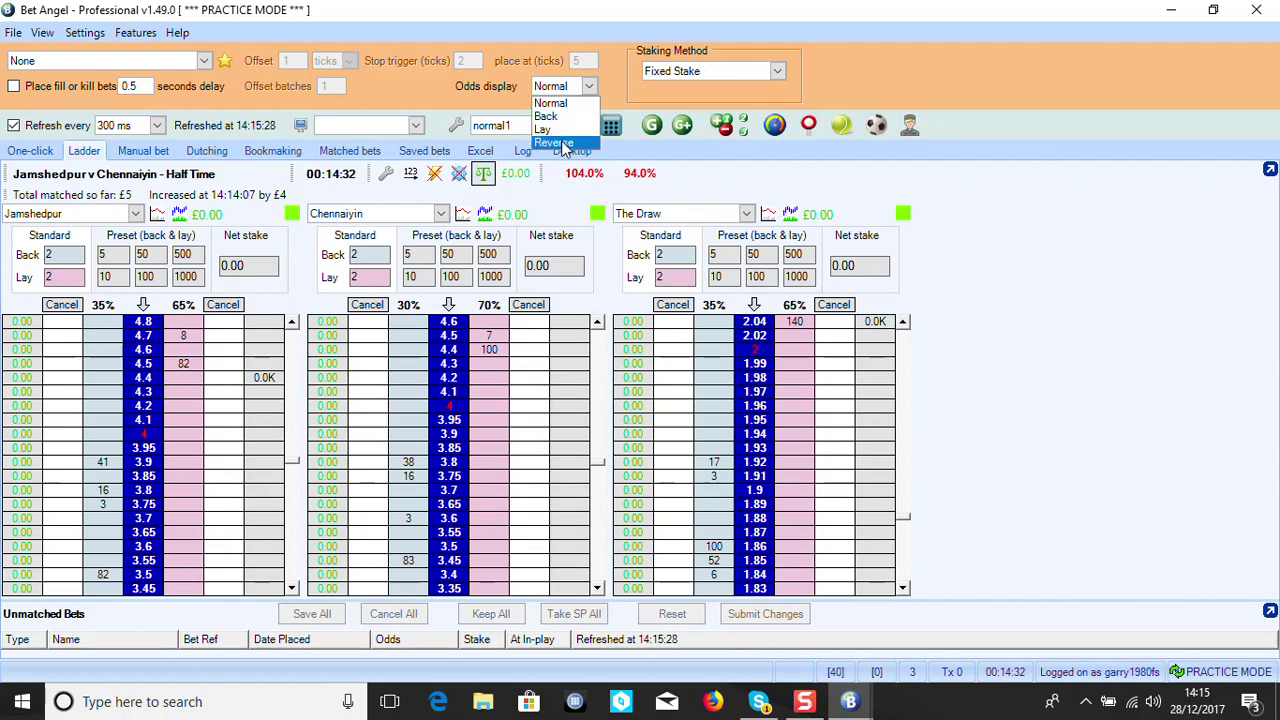
left_click(555, 143)
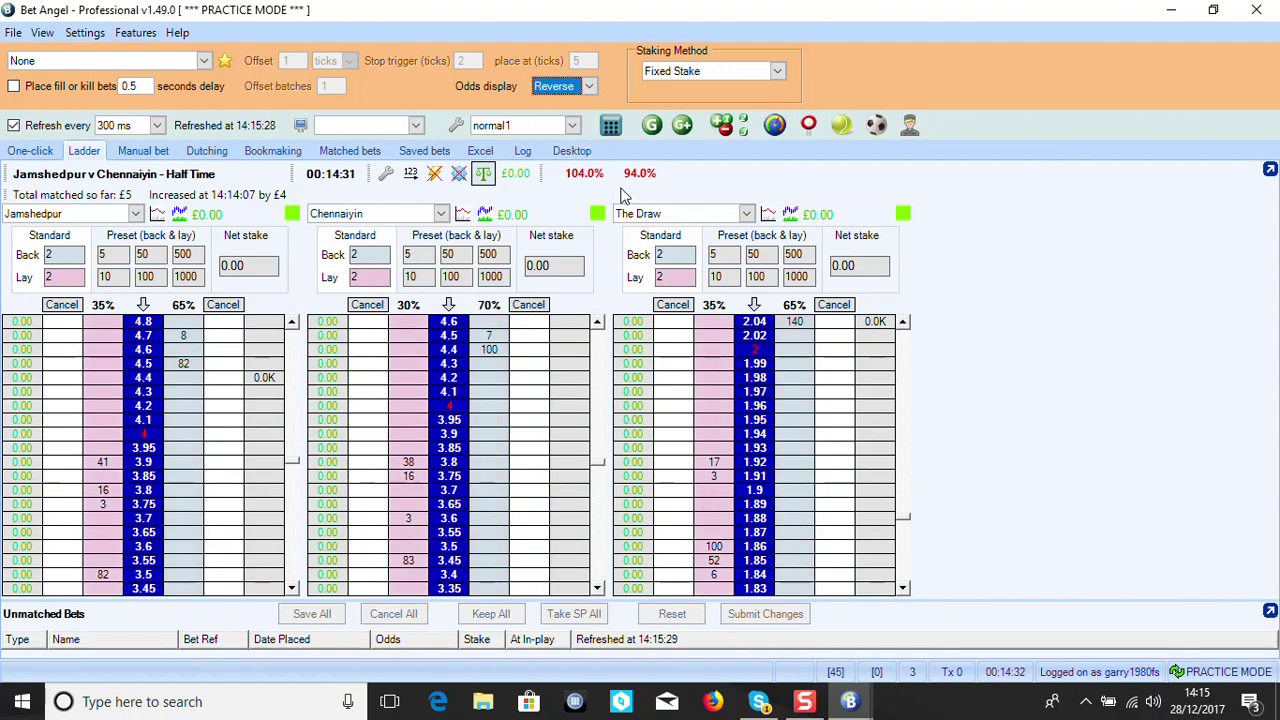
left_click(737, 253)
left_click(765, 253)
key("Tab")
double_click(729, 256)
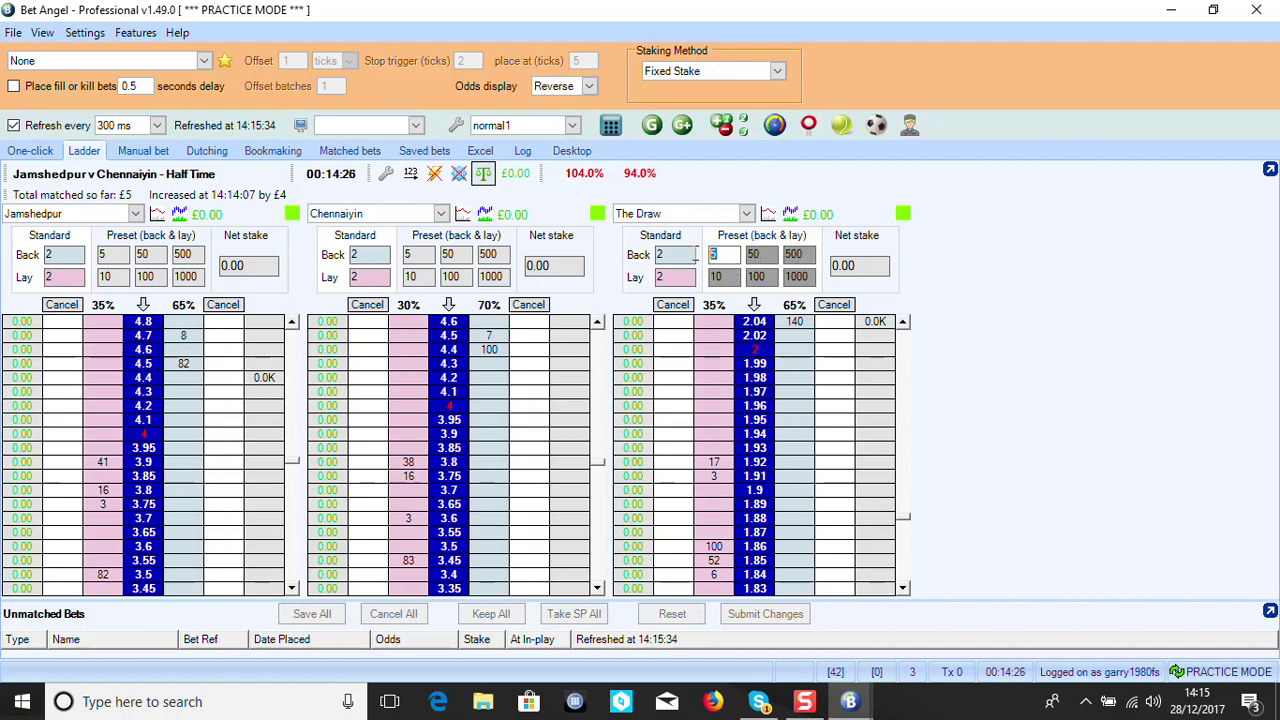
type("2.3")
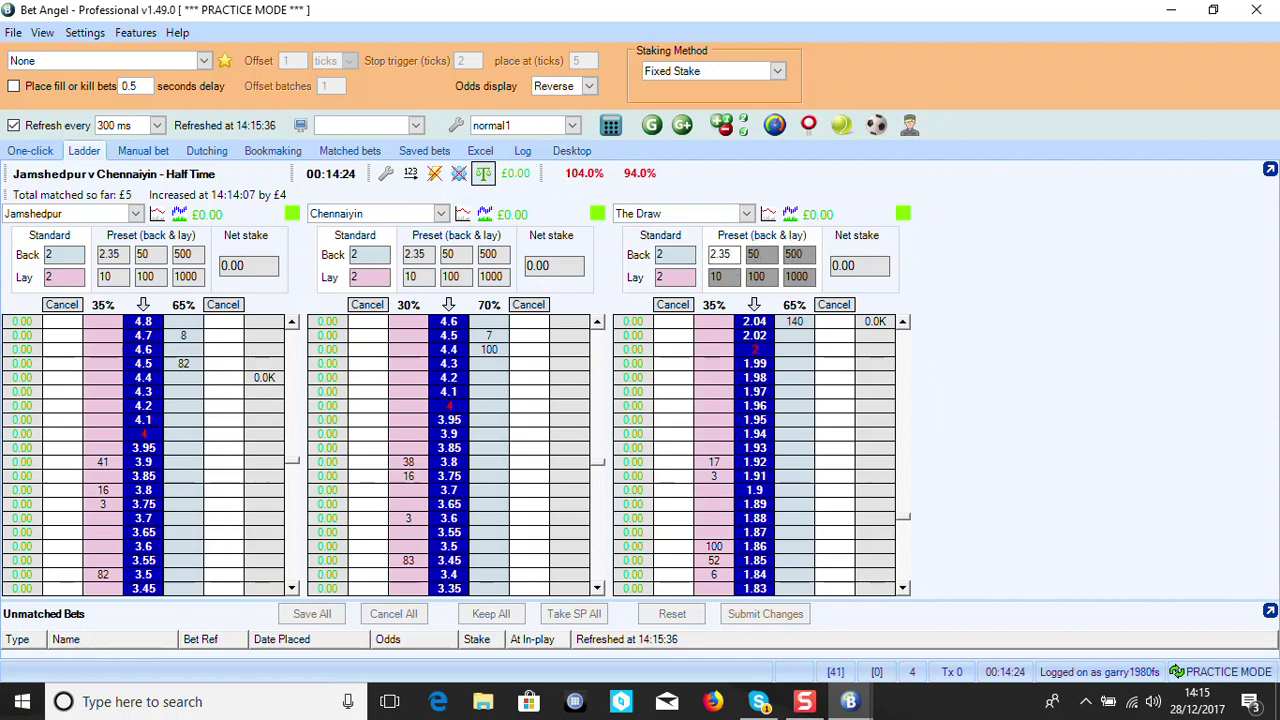
Clear the mistyped middle lay preset, leaving lay presets of 10 and 1000
double_click(770, 277)
type("1.5")
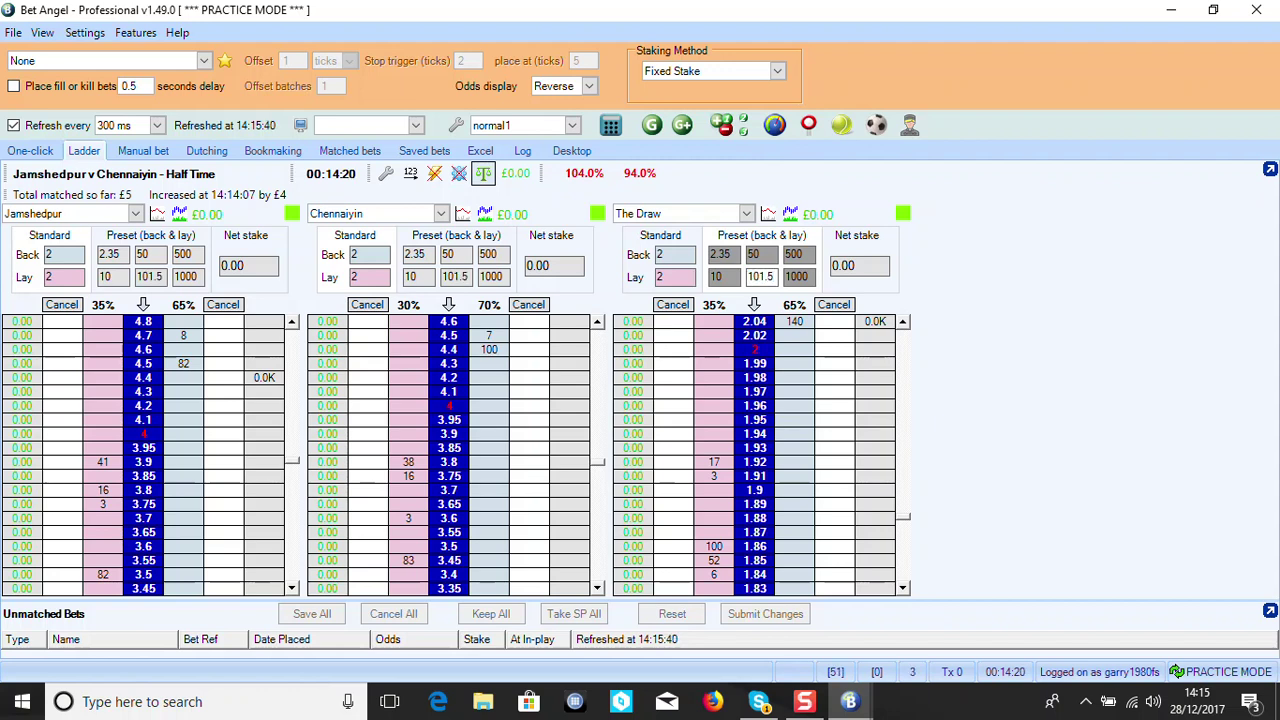
key("BackSpace")
key("BackSpace")
key("BackSpace")
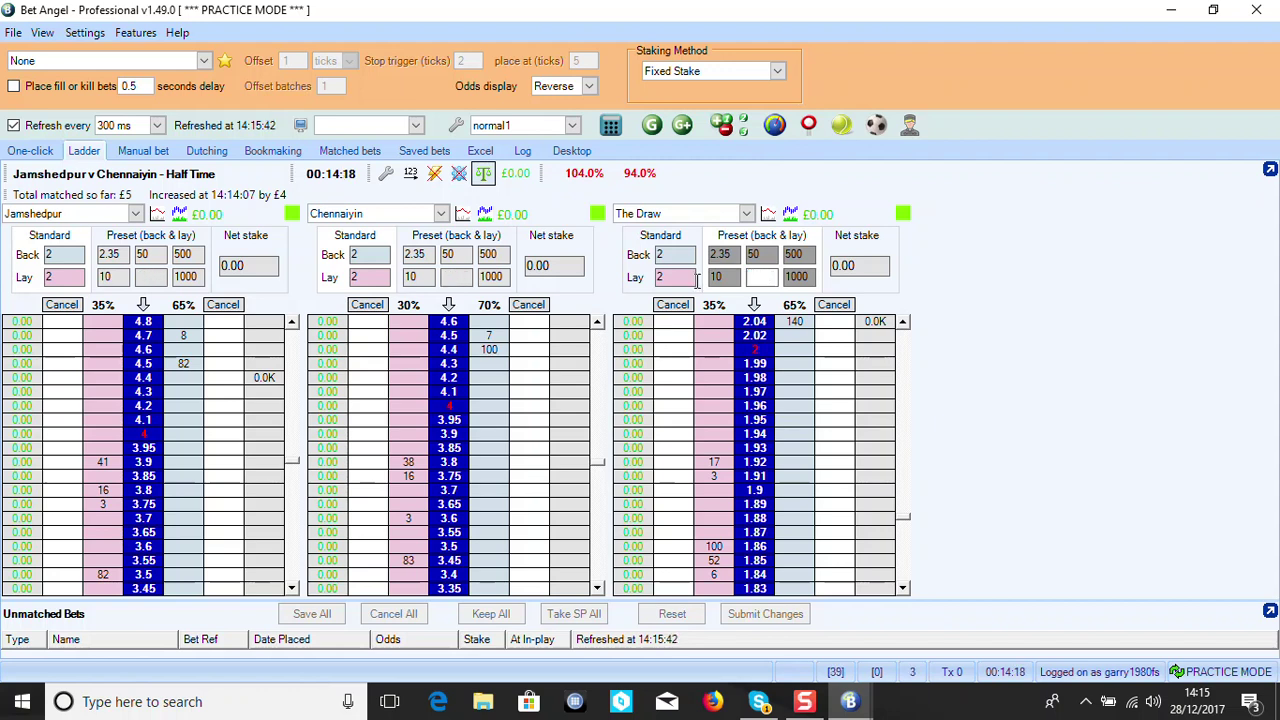
left_click(729, 275)
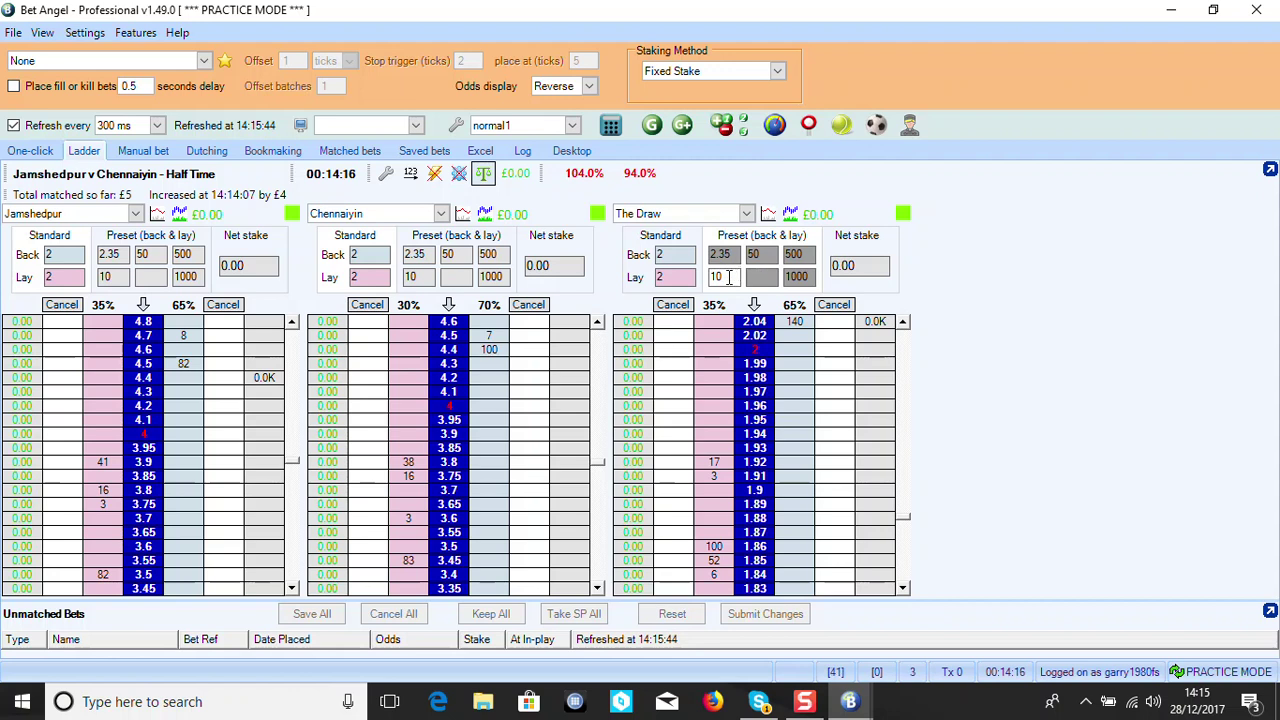
scroll(749, 409, "up", 3)
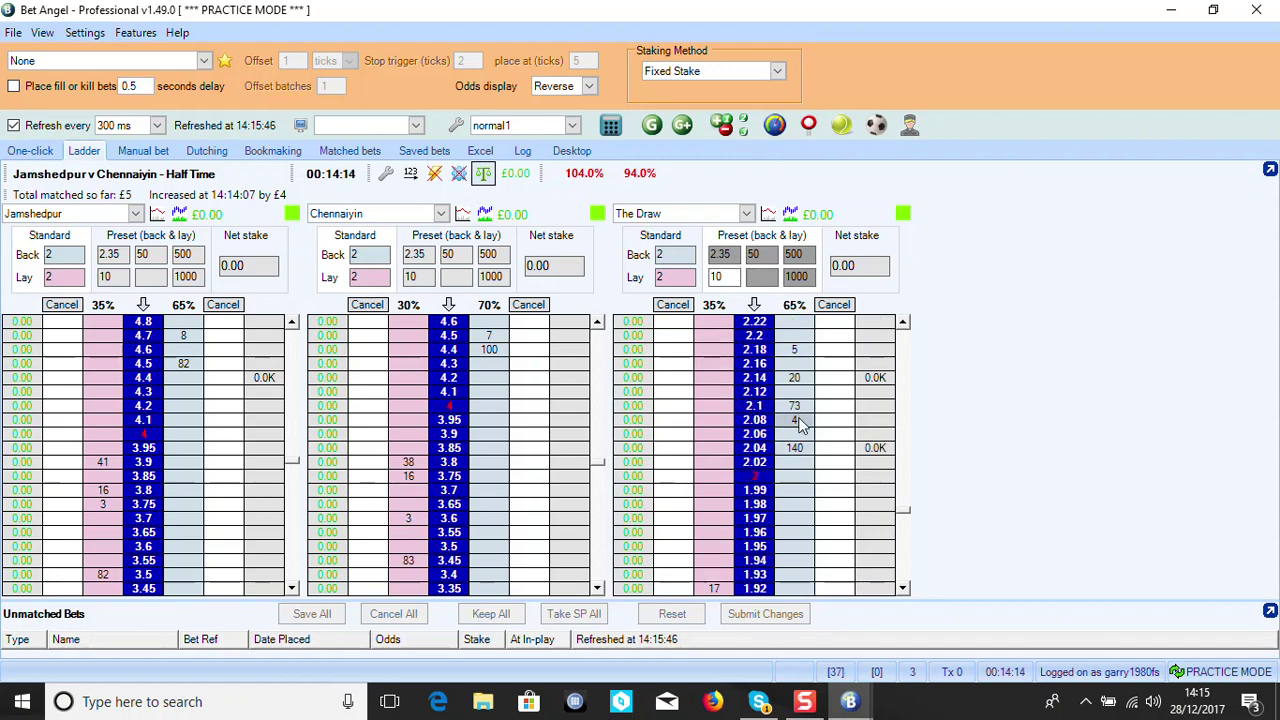
scroll(765, 400, "down", 3)
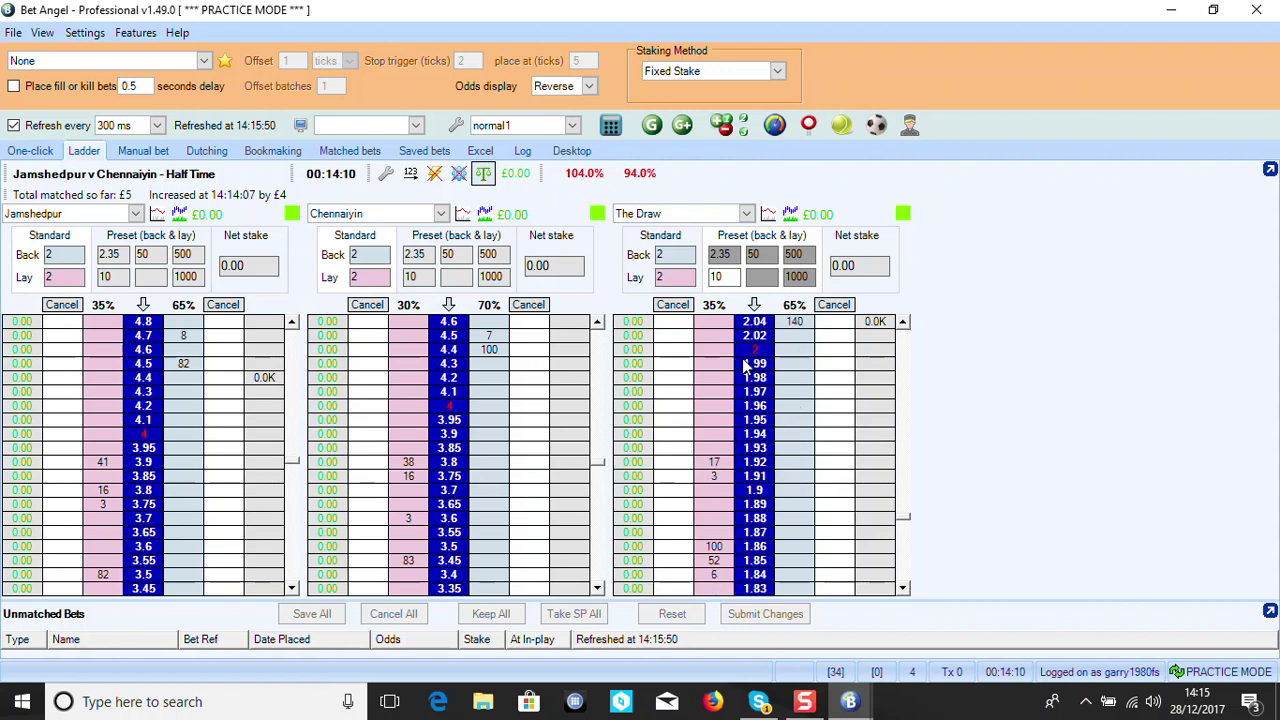
left_click(45, 158)
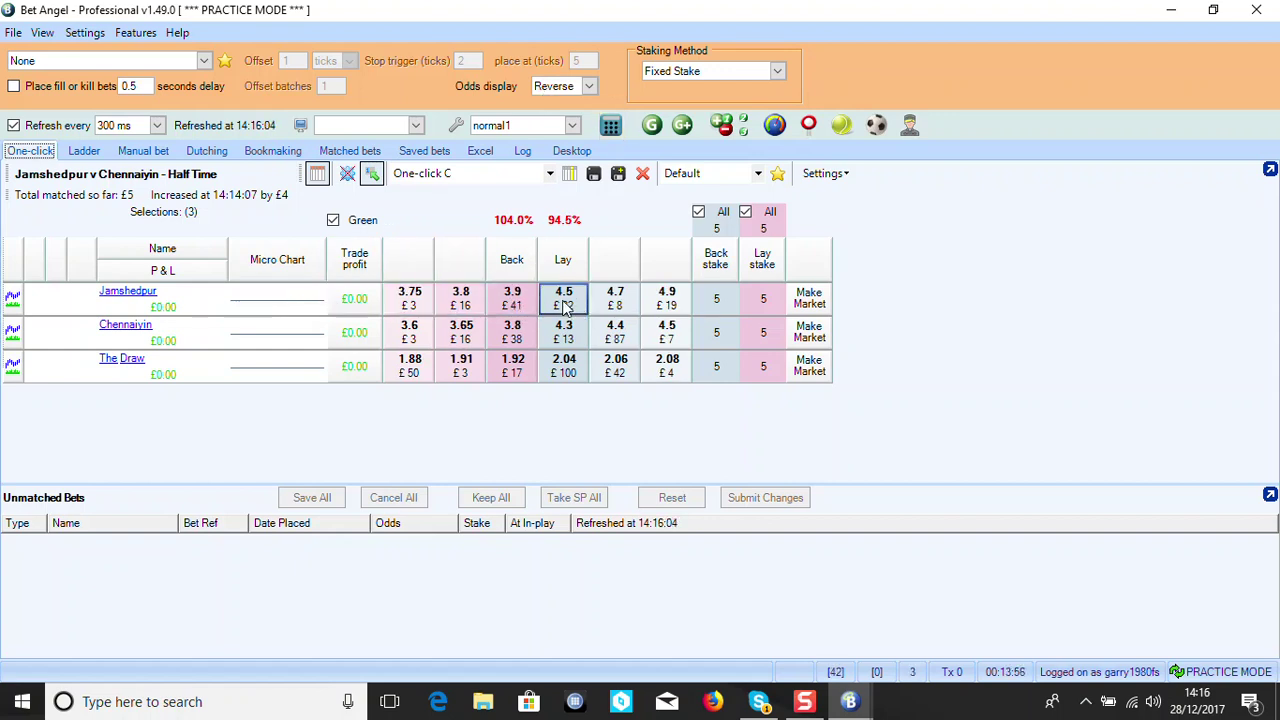
left_click(560, 86)
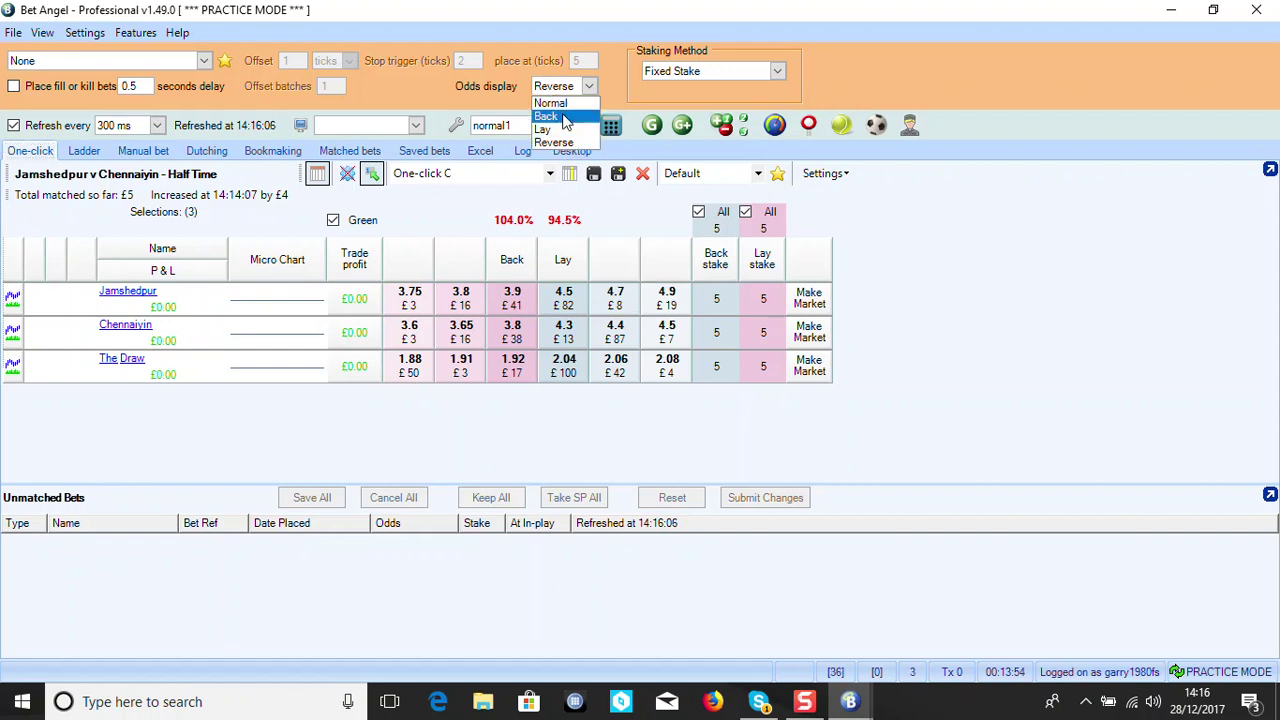
left_click(550, 101)
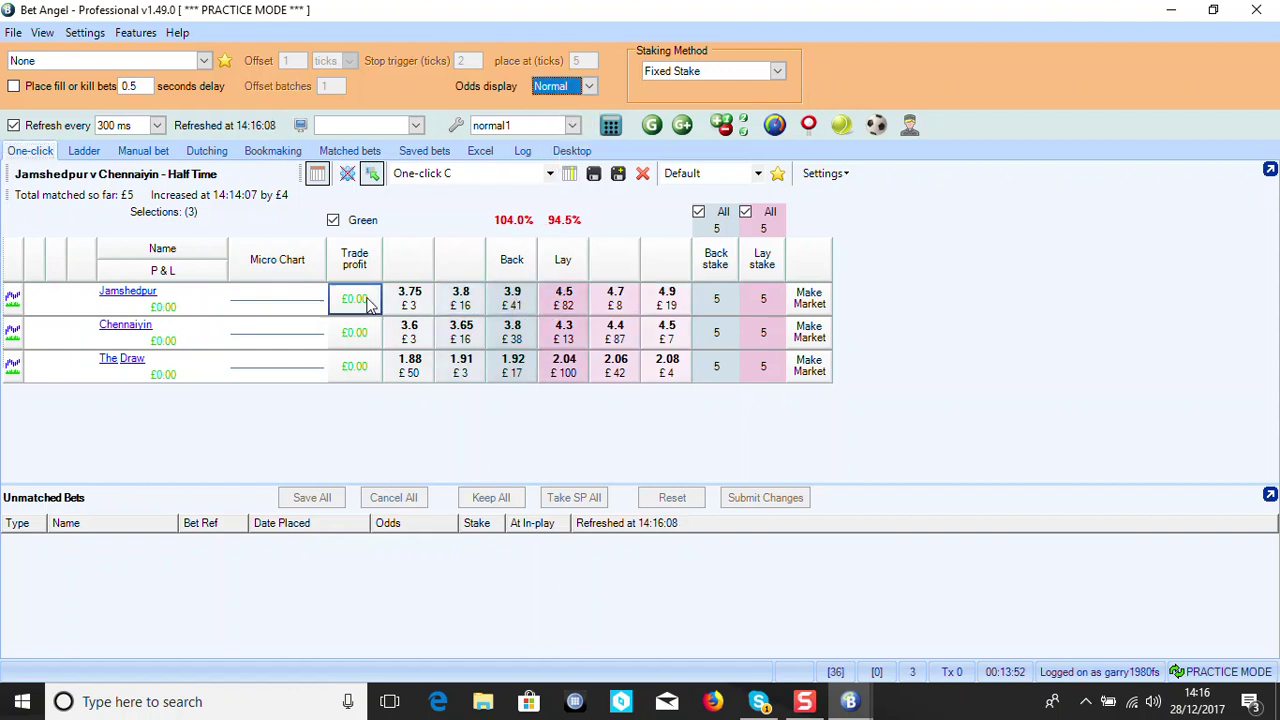
left_click(549, 87)
left_click(556, 142)
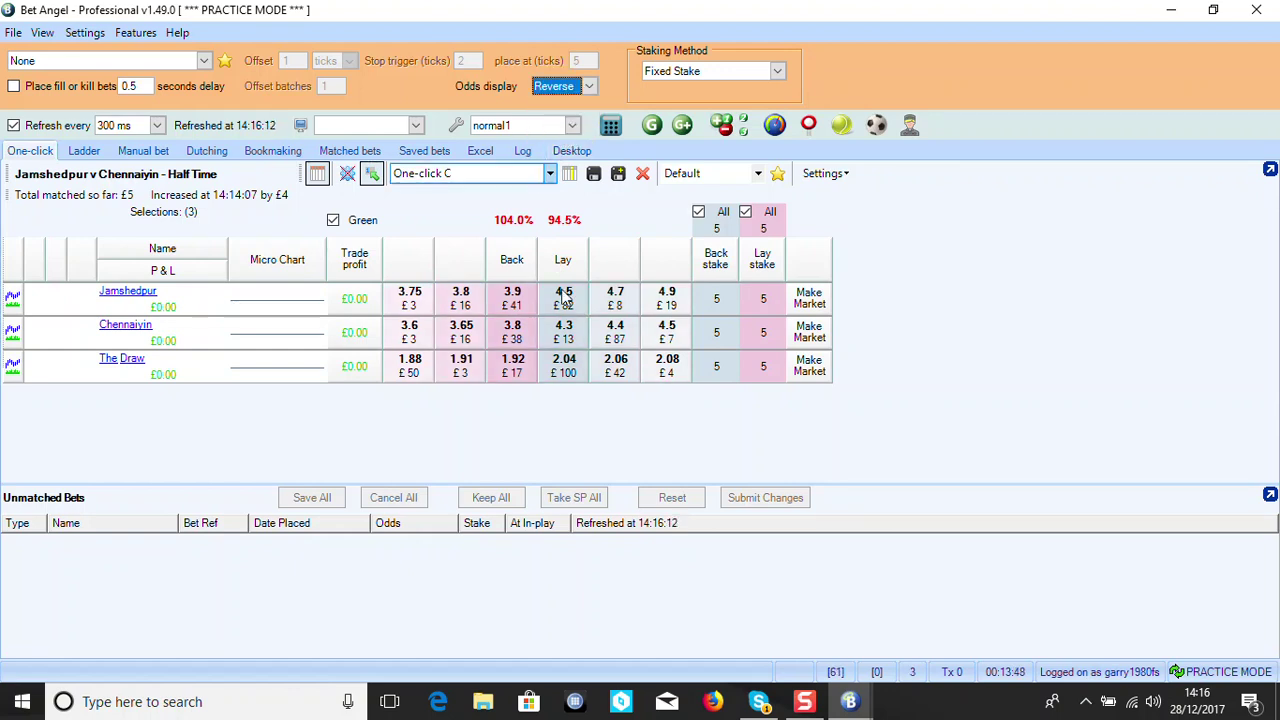
left_click(86, 152)
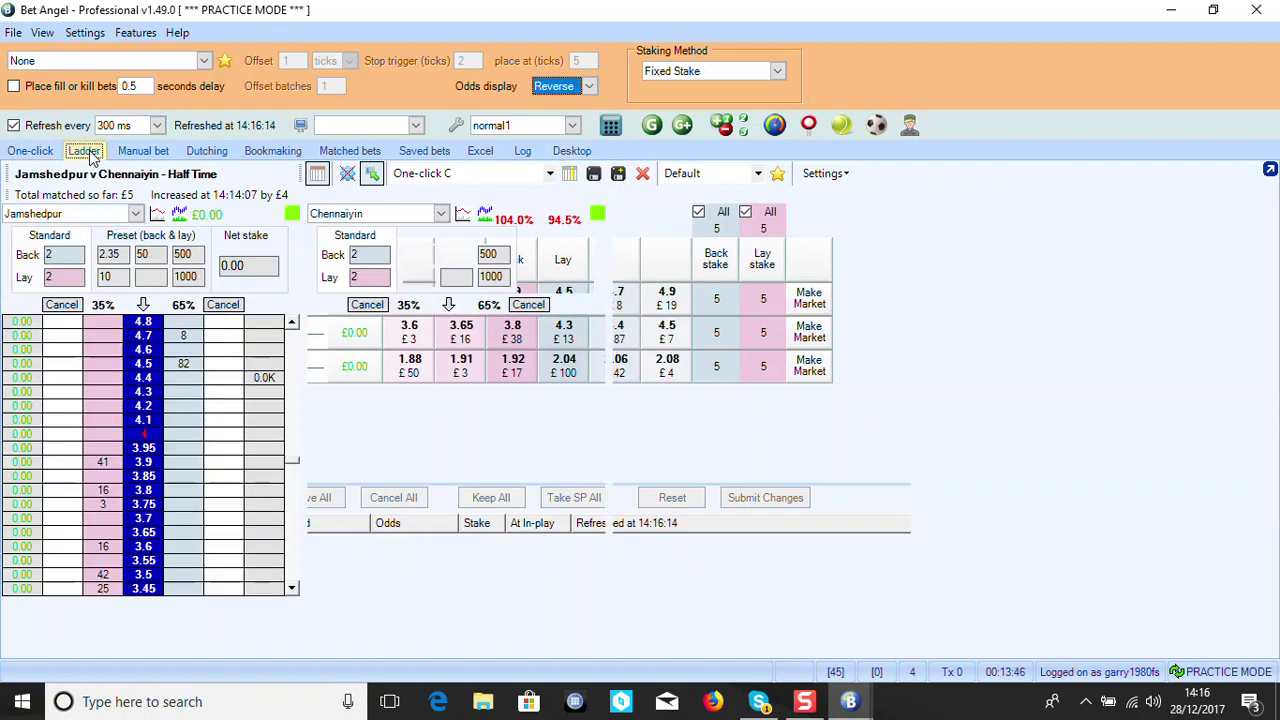
Enter 100 as the middle lay preset and lay The Draw for £10 at 2.04
scroll(834, 463, "up", 3)
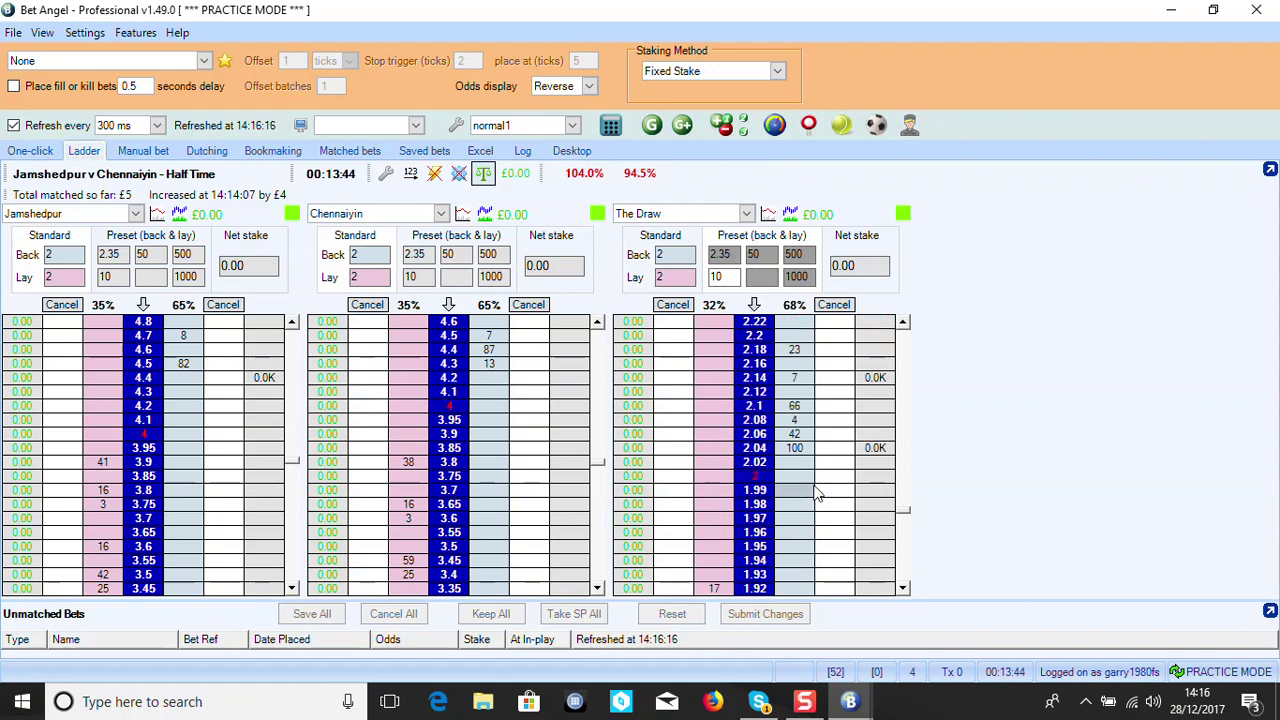
left_click(759, 277)
type("100")
left_click(732, 277)
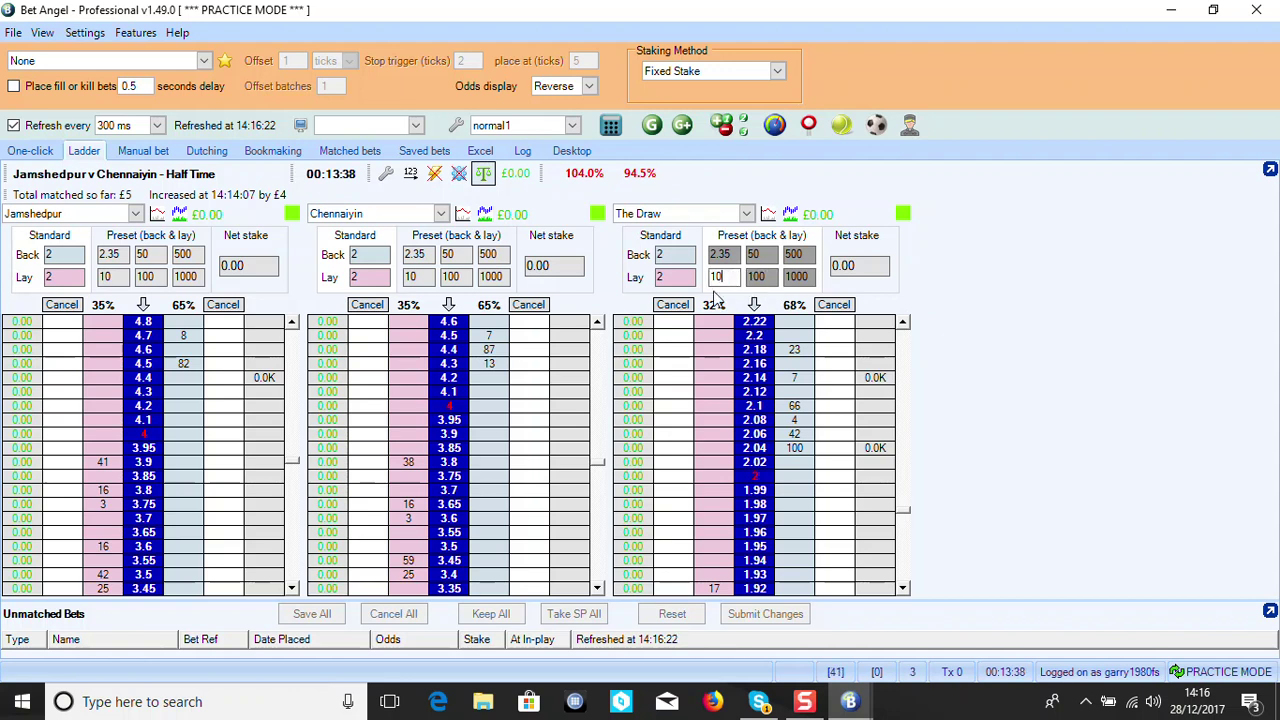
left_click(720, 453)
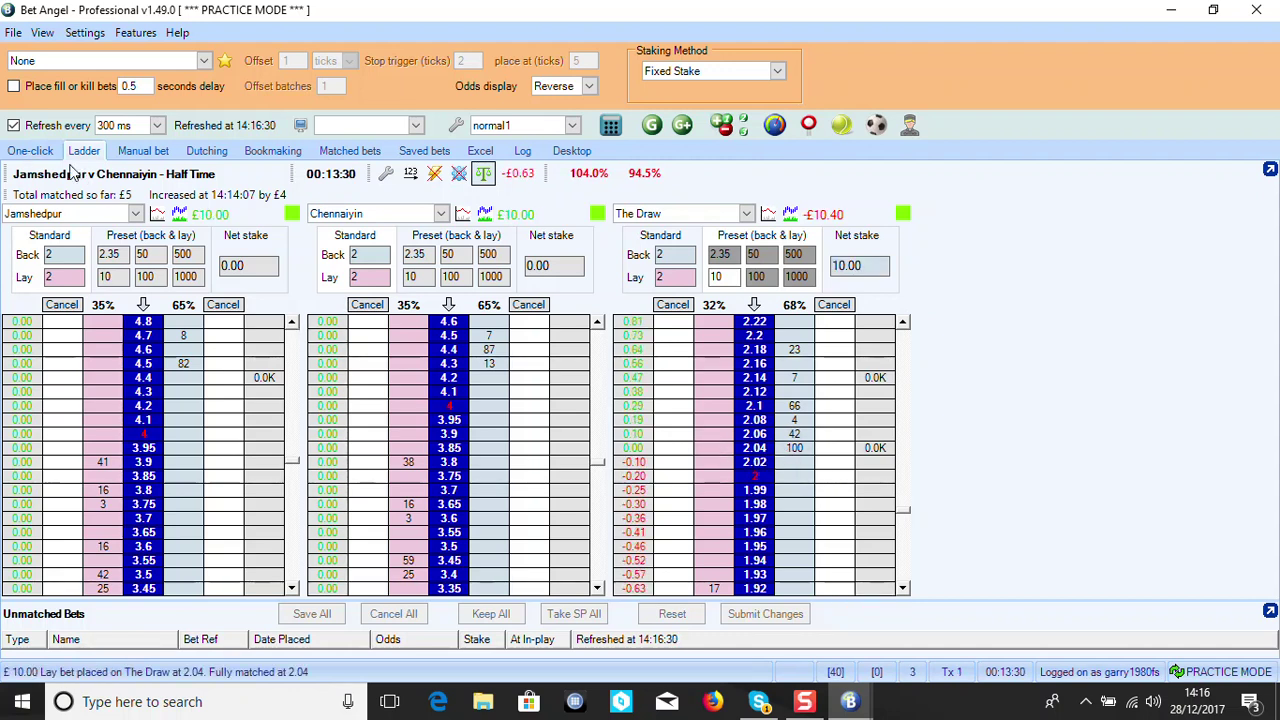
left_click(30, 150)
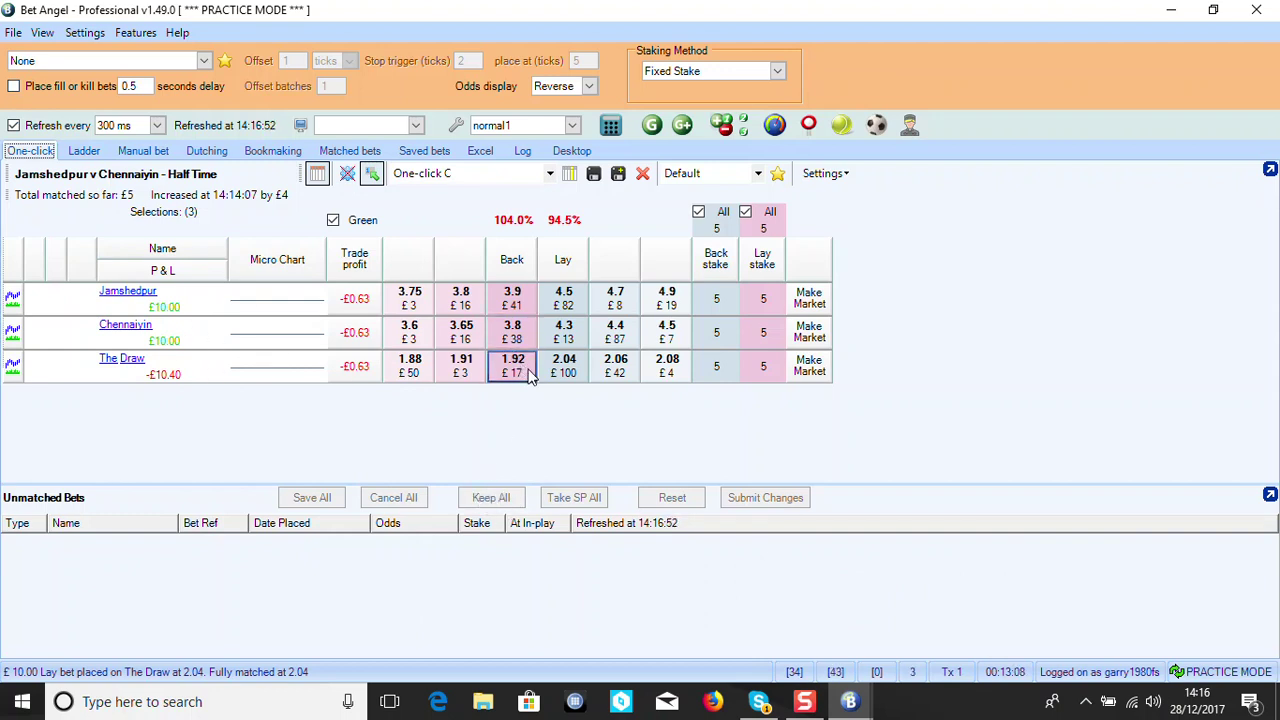
Load Half Time Score from Watch List 1 and show it as ladders for 0-0, 1-1 and 2-2
mouse_move(849, 700)
left_click(950, 600)
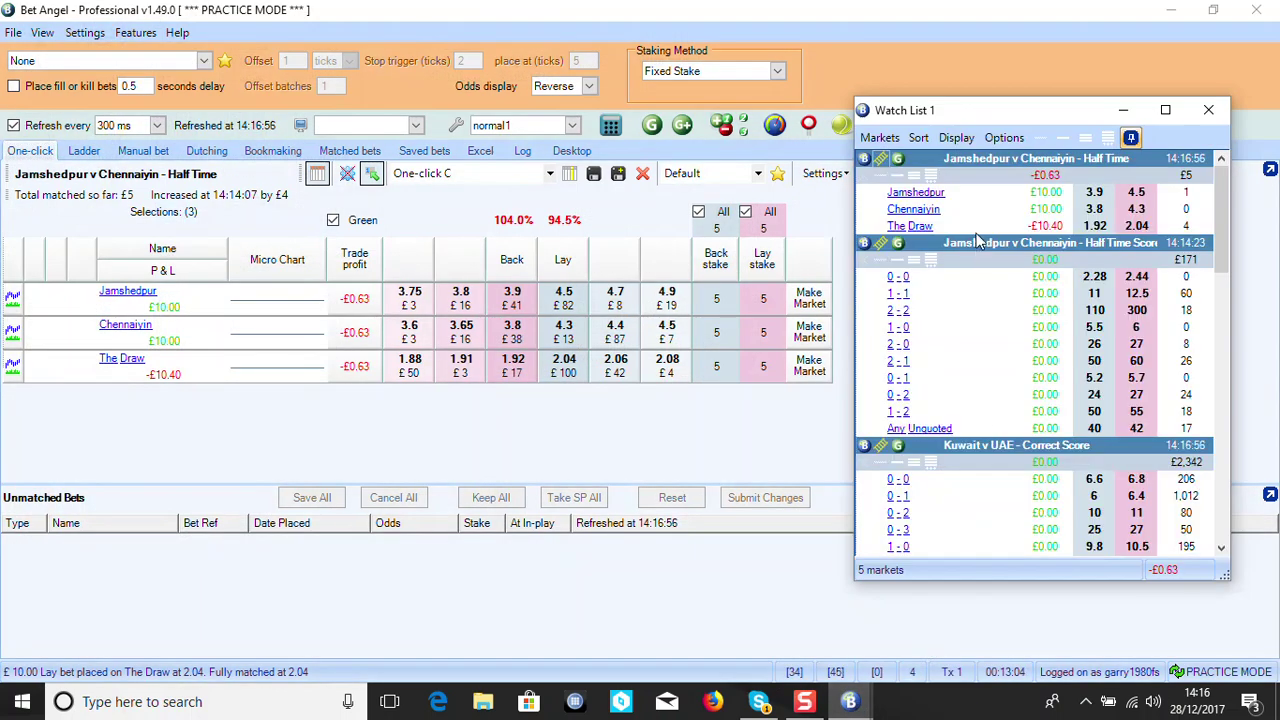
left_click(881, 245)
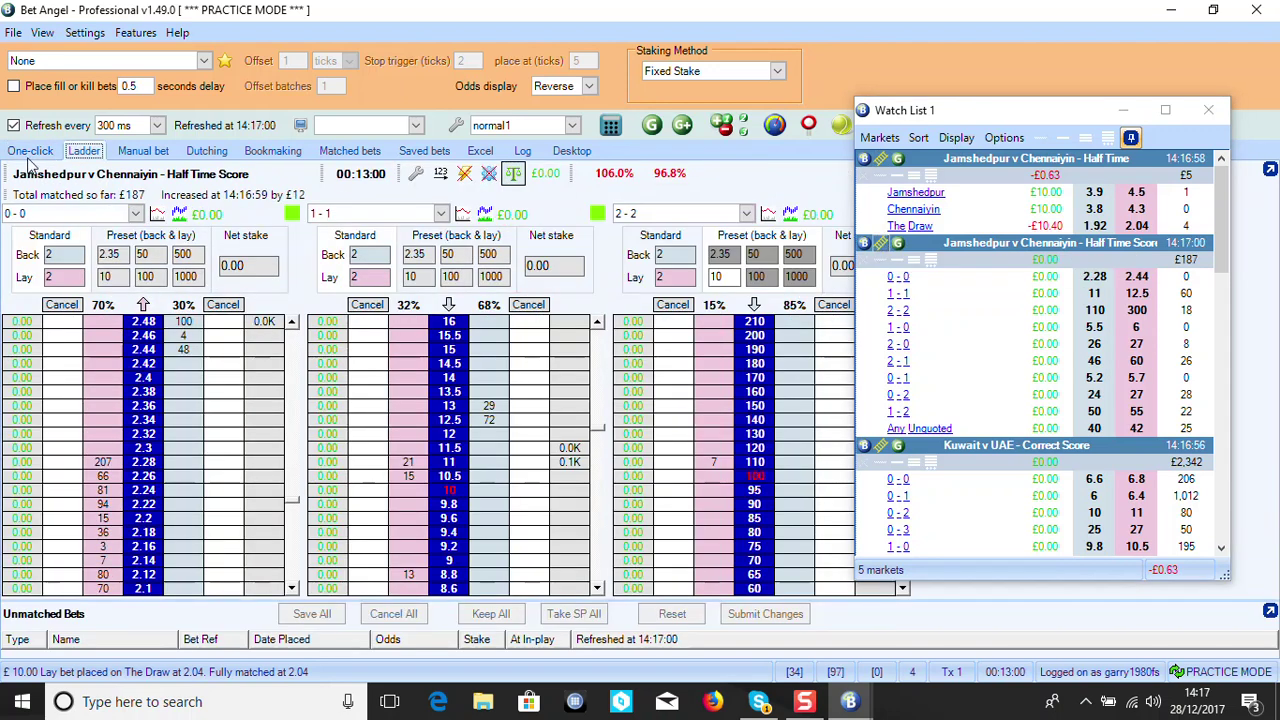
left_click(30, 150)
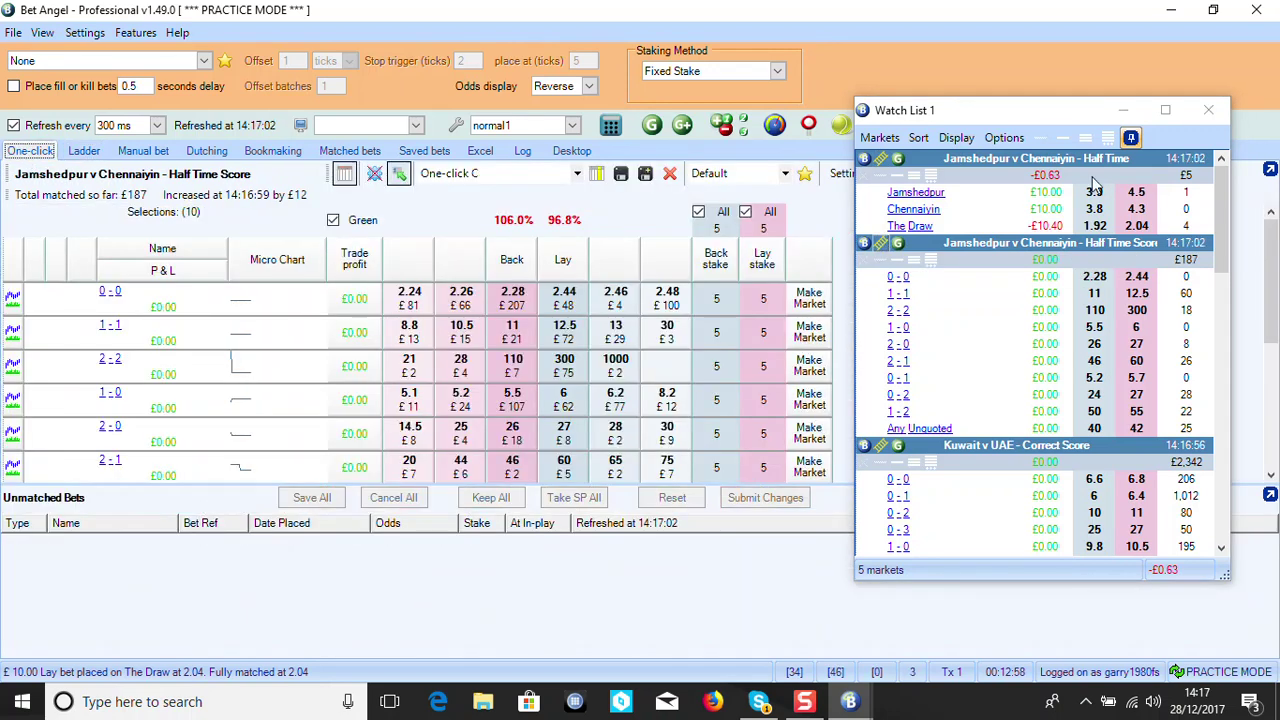
left_click(1123, 110)
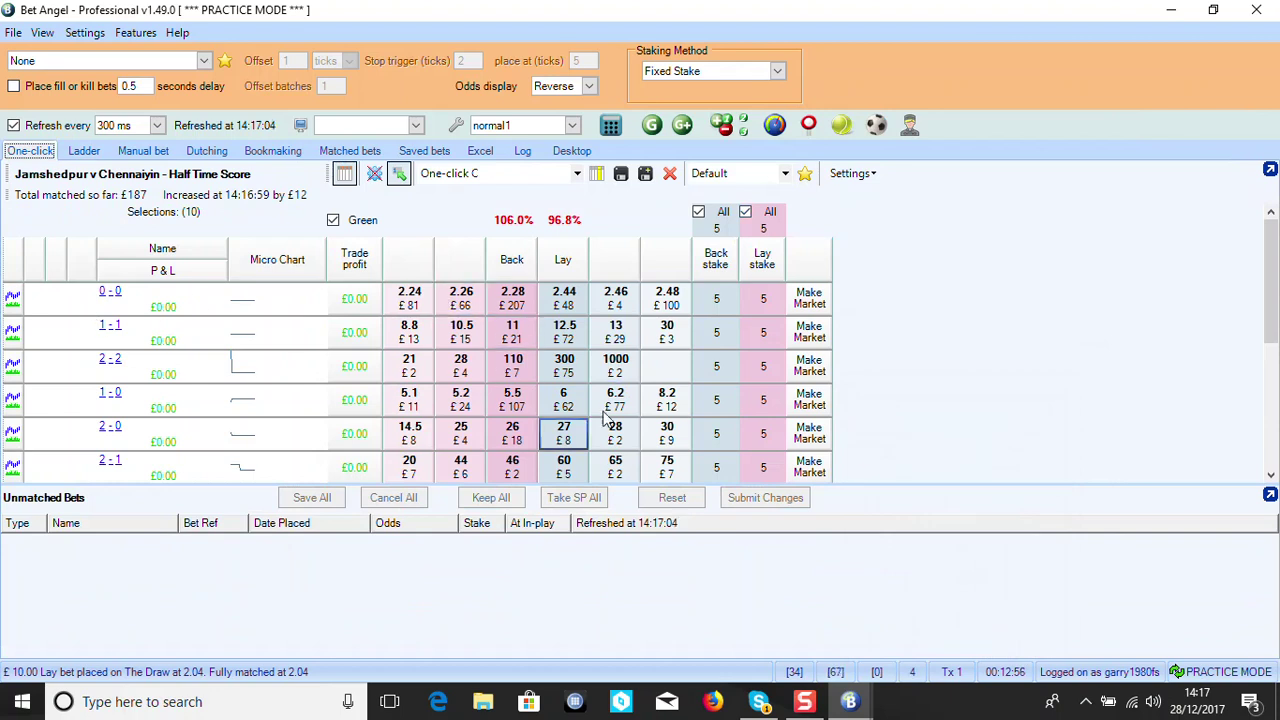
left_click_drag(987, 592, 987, 598)
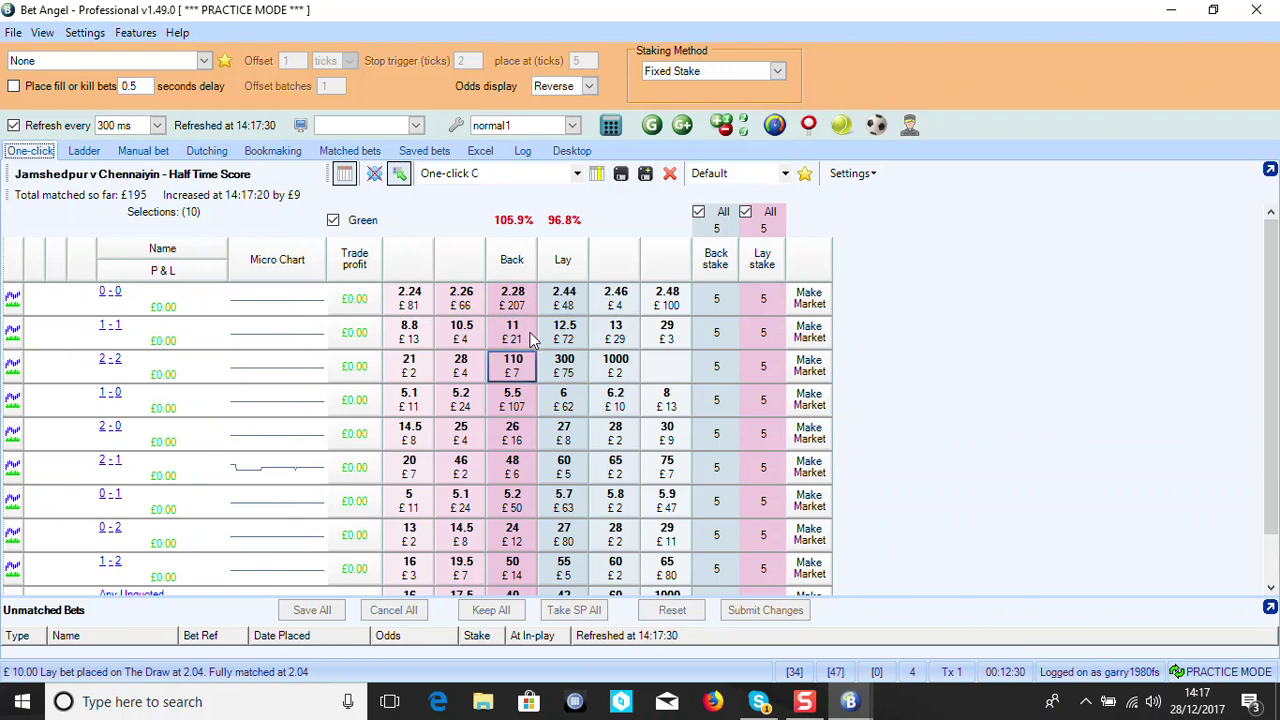
left_click(88, 151)
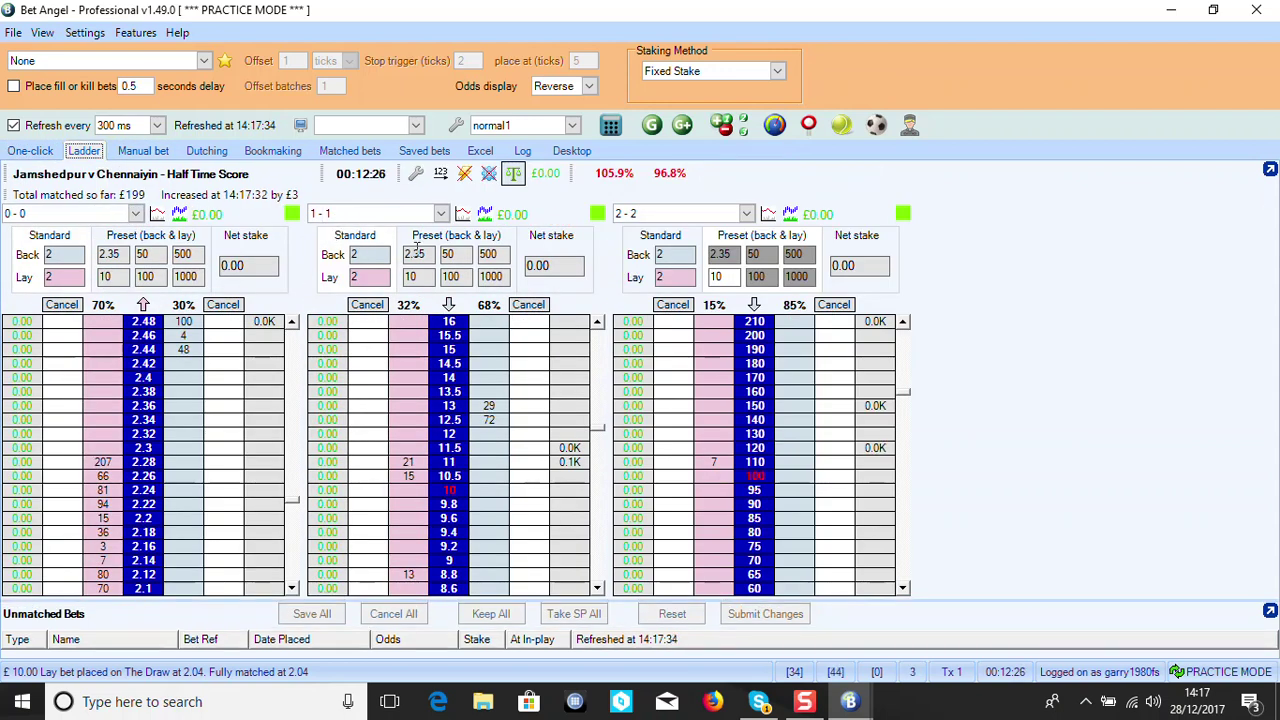
Back 1-1 at odds of 11 with a £1.04 stake and return to the one-click grid
left_click_drag(432, 254, 407, 255)
type("1.04")
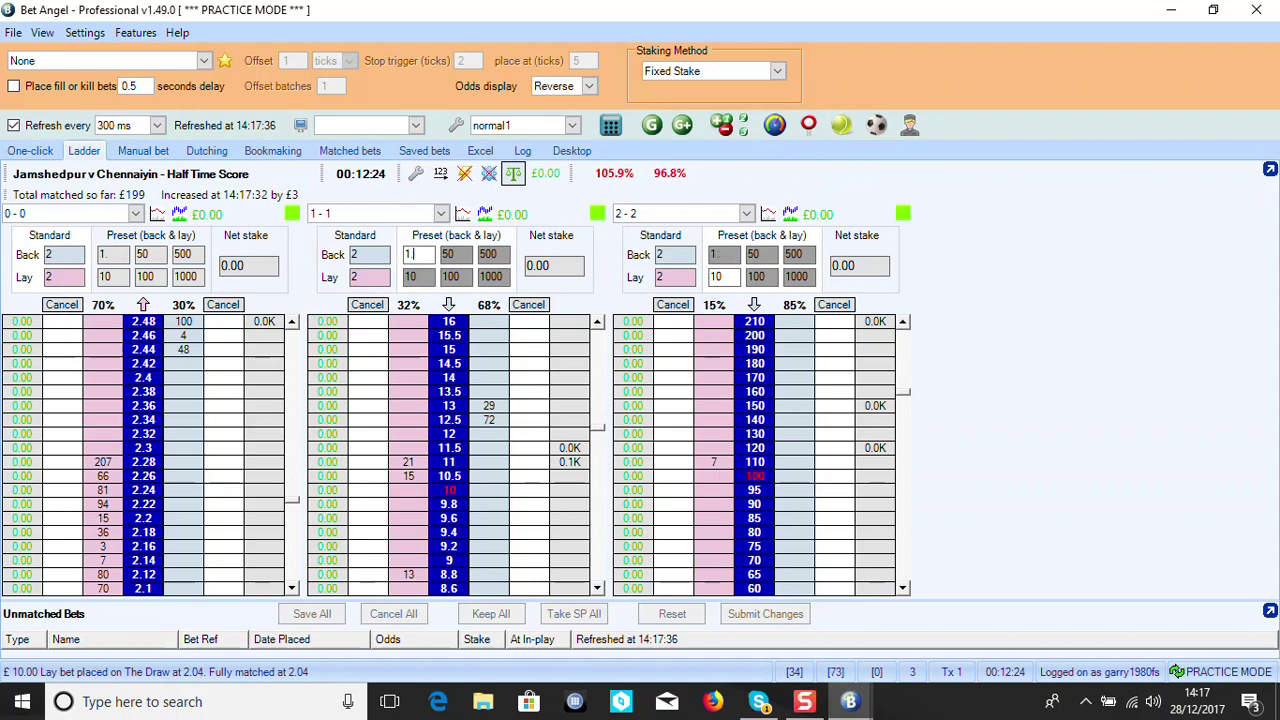
left_click(491, 463)
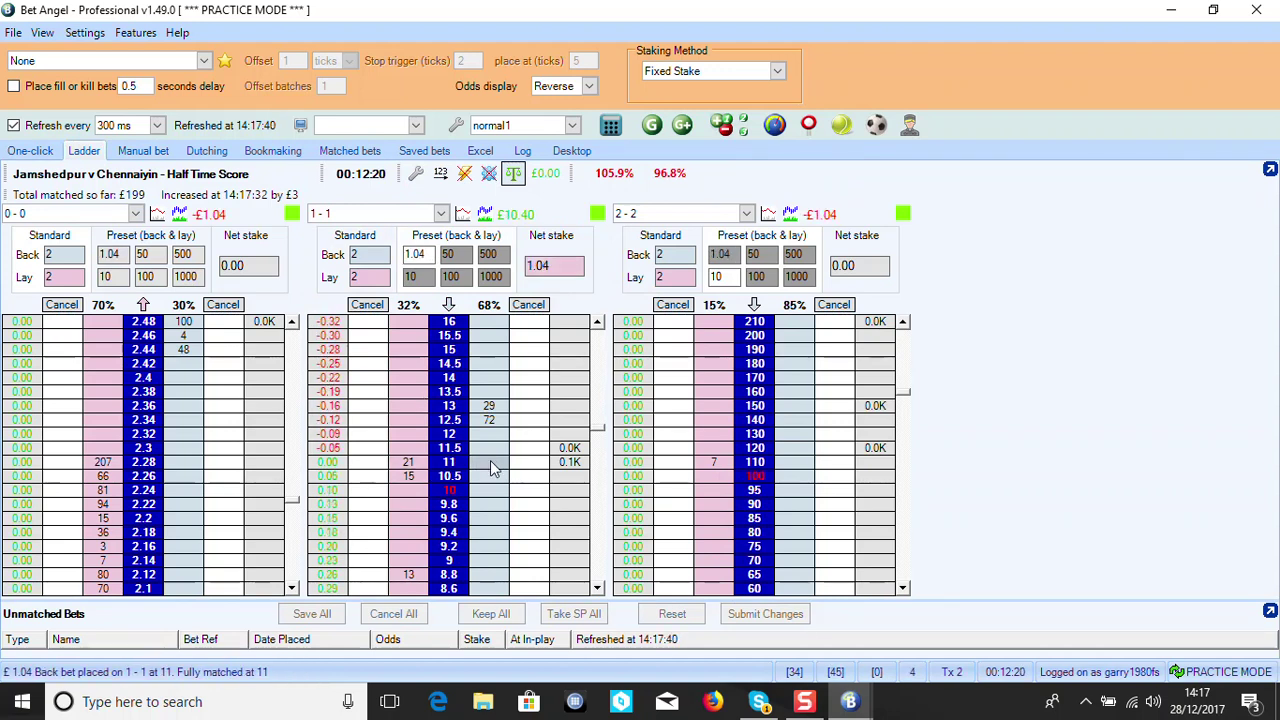
left_click(17, 148)
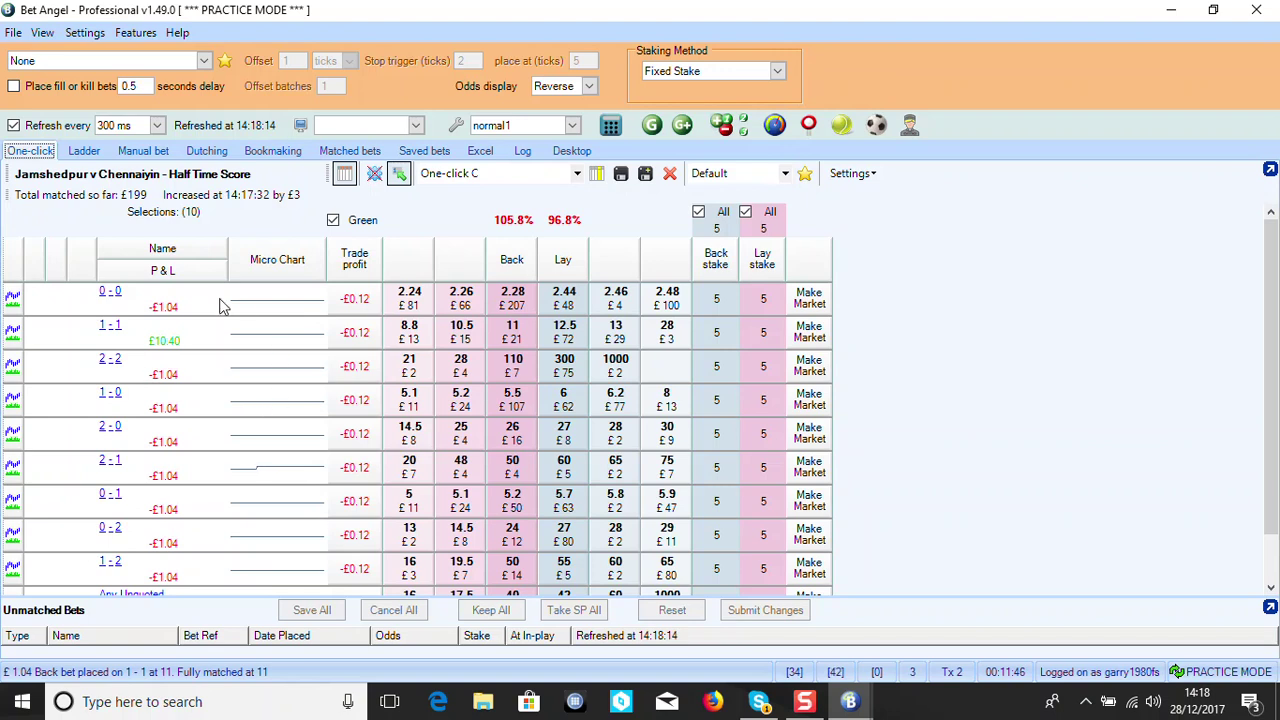
In the Watch List, view the Jamshedpur Half Time and Half Time Score markets as ladders, then close it
left_click(853, 702)
left_click(923, 626)
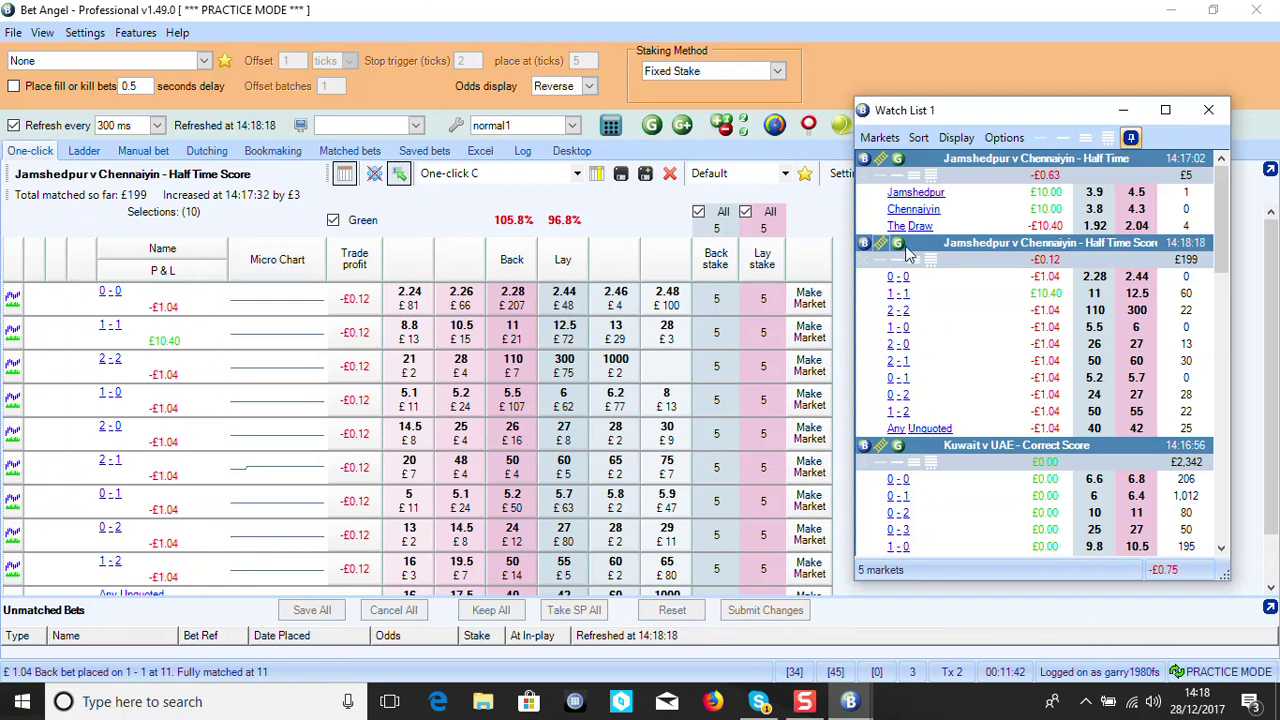
left_click(881, 160)
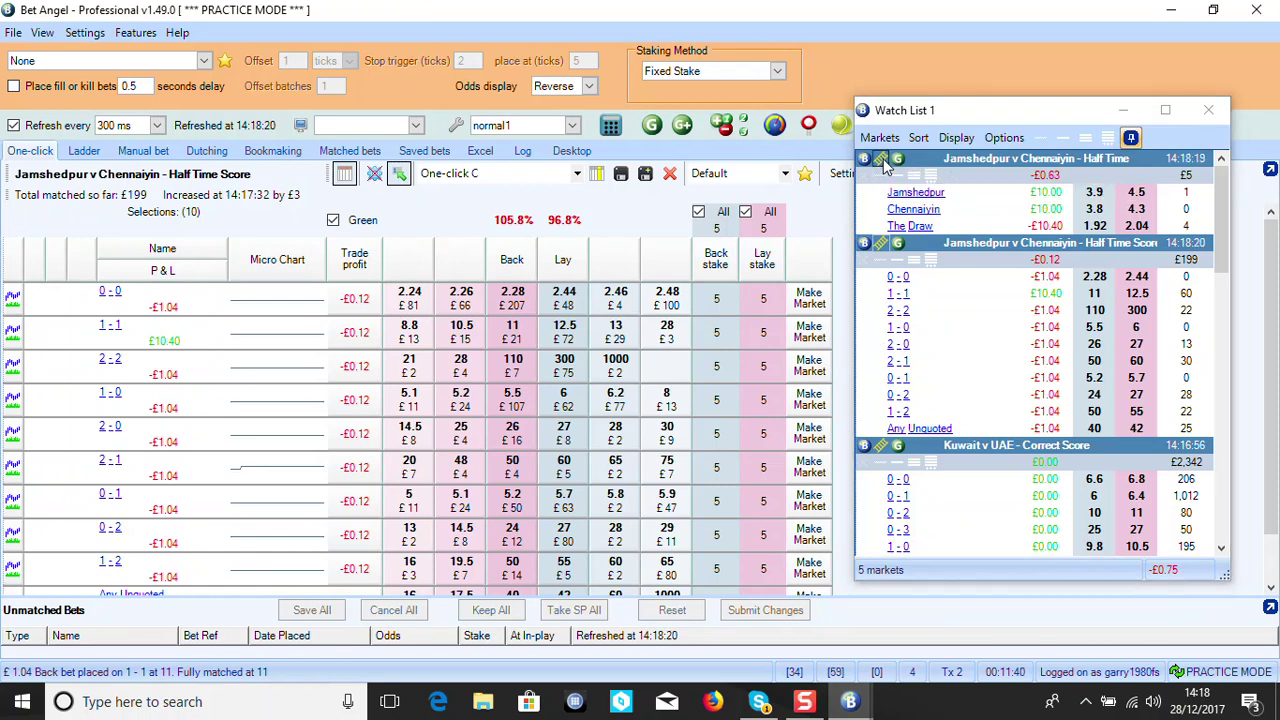
left_click(38, 151)
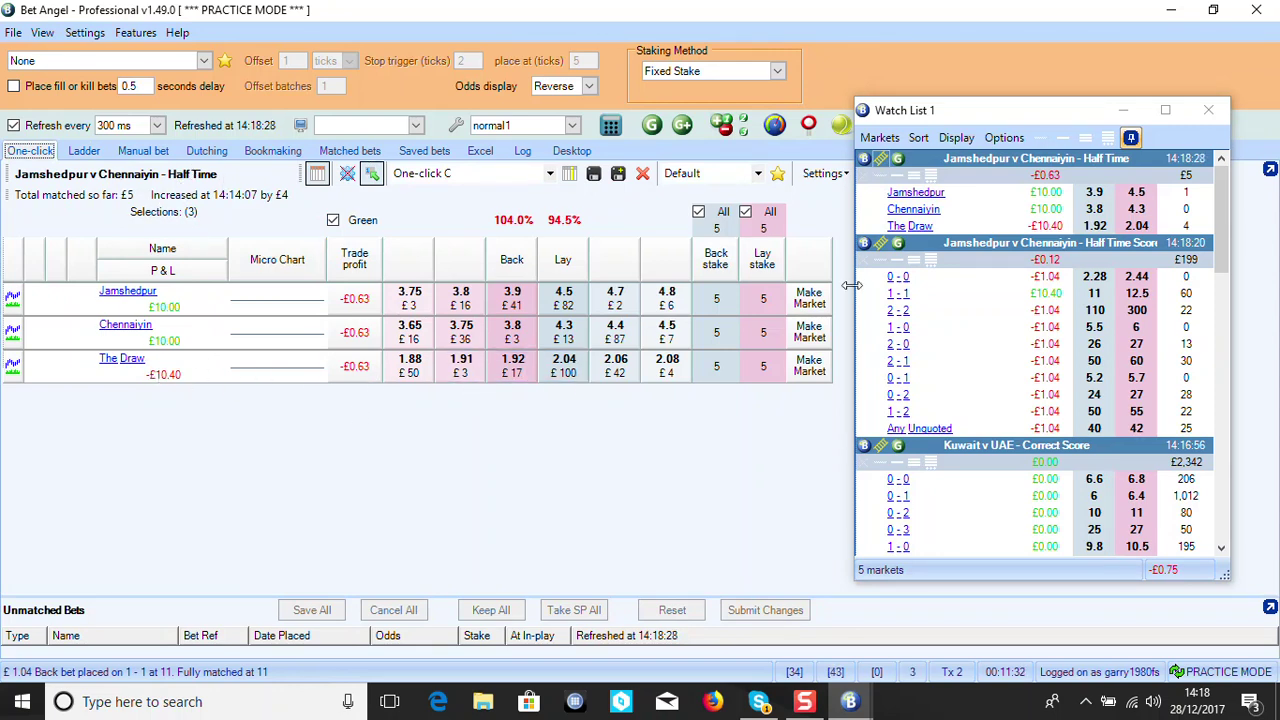
left_click(882, 245)
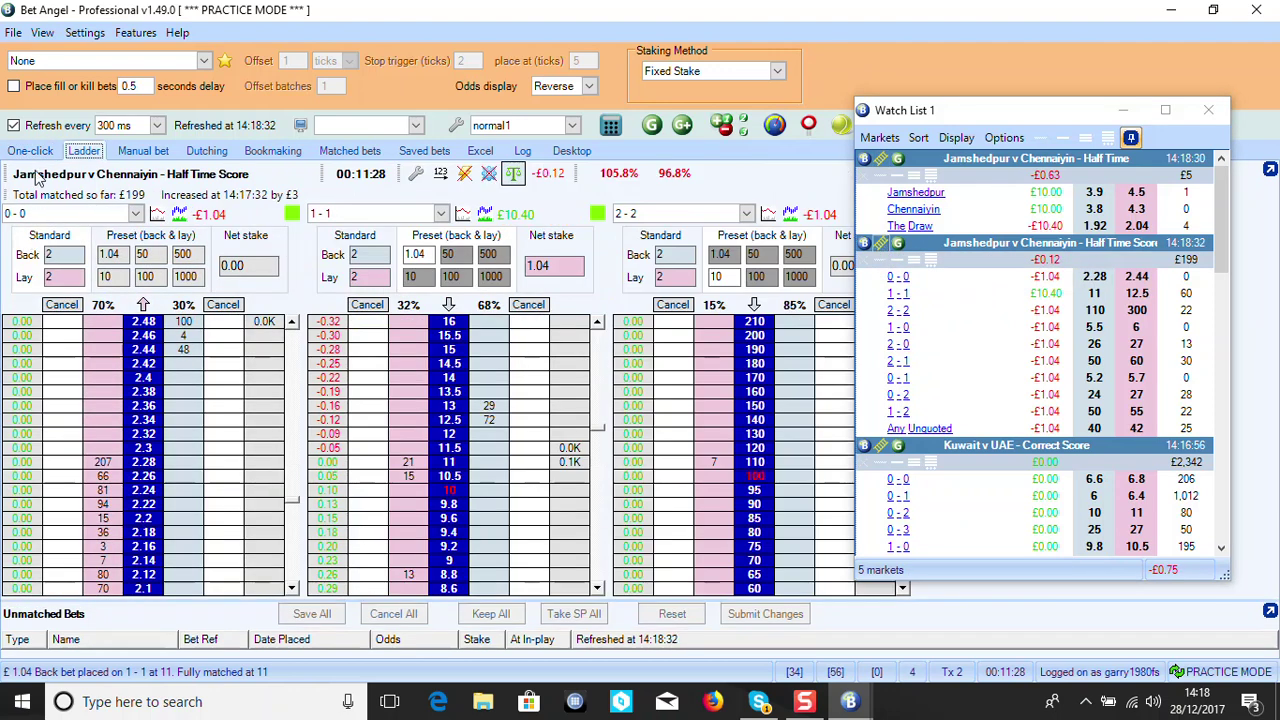
left_click(34, 154)
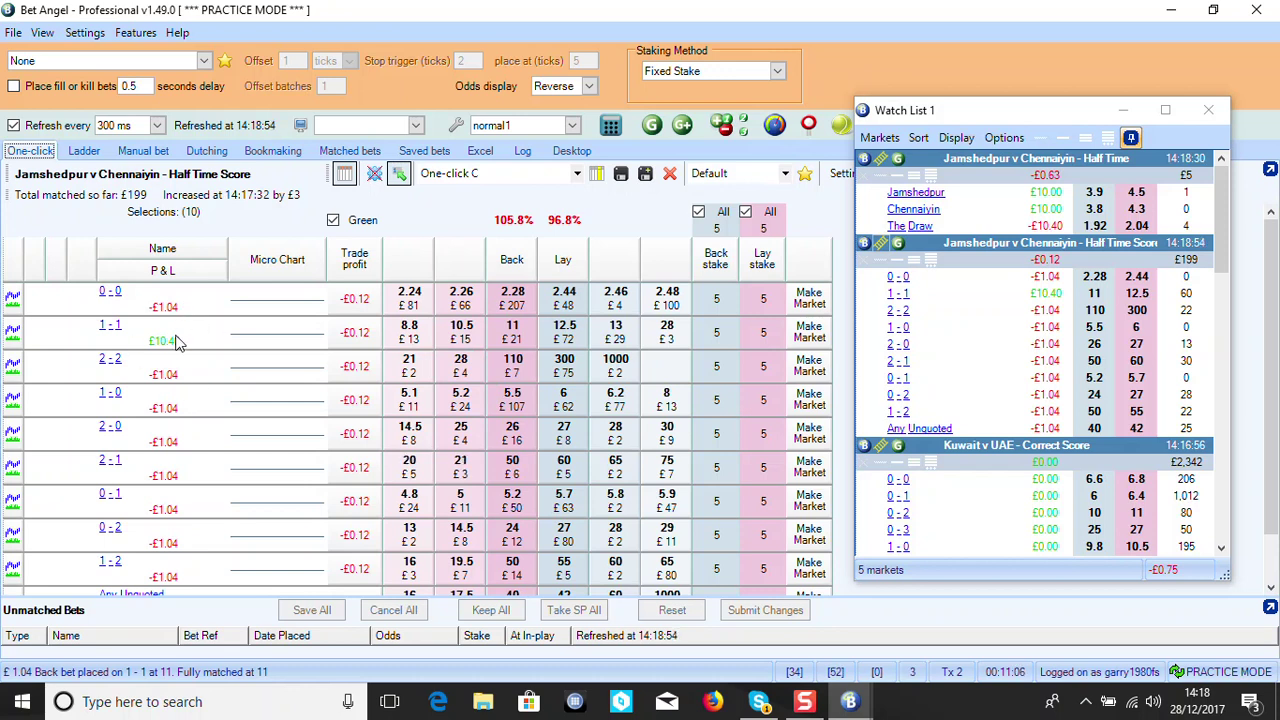
left_click(1208, 110)
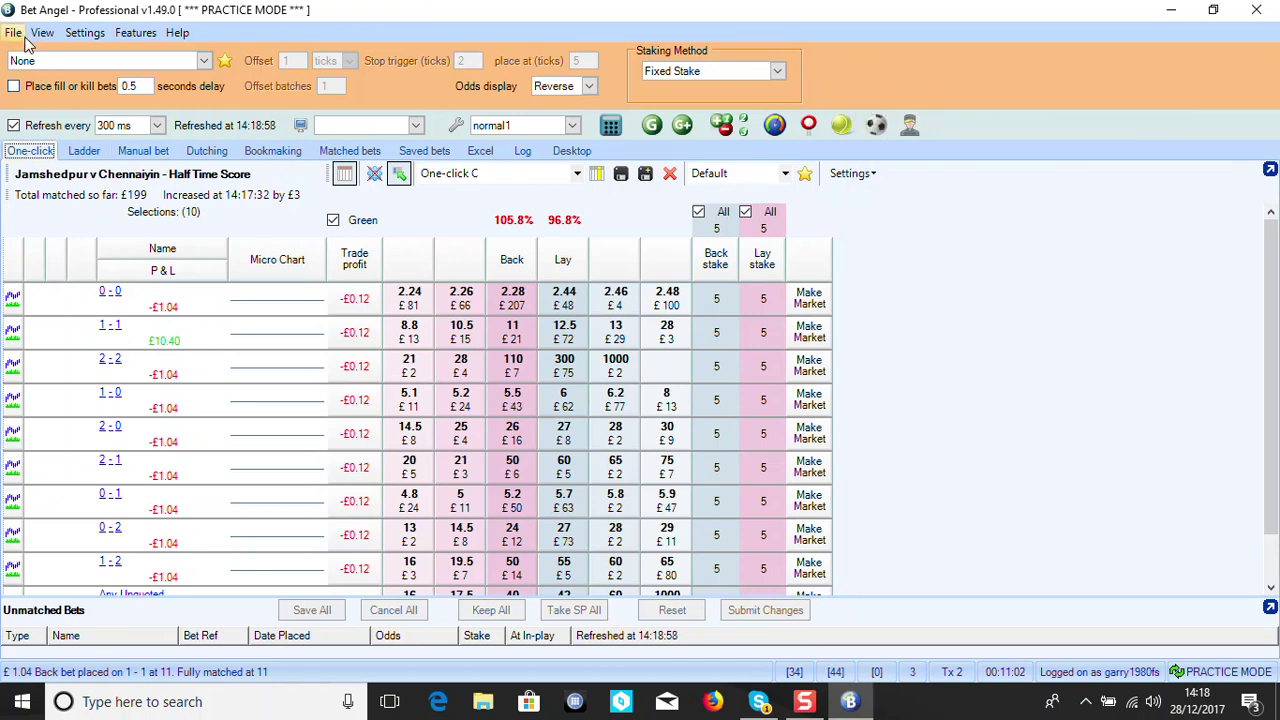
Look through the saved settings profiles and the program settings dialog, then close it
left_click(86, 33)
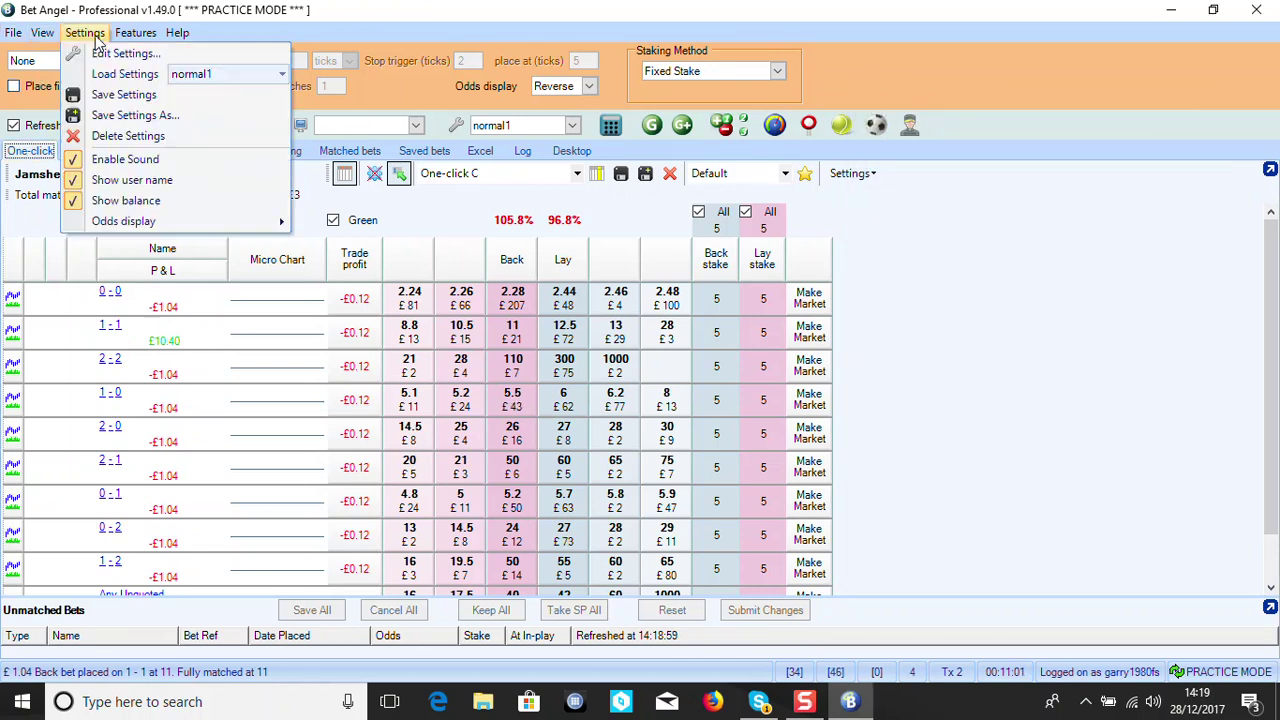
left_click(205, 78)
left_click(205, 78)
left_click(147, 55)
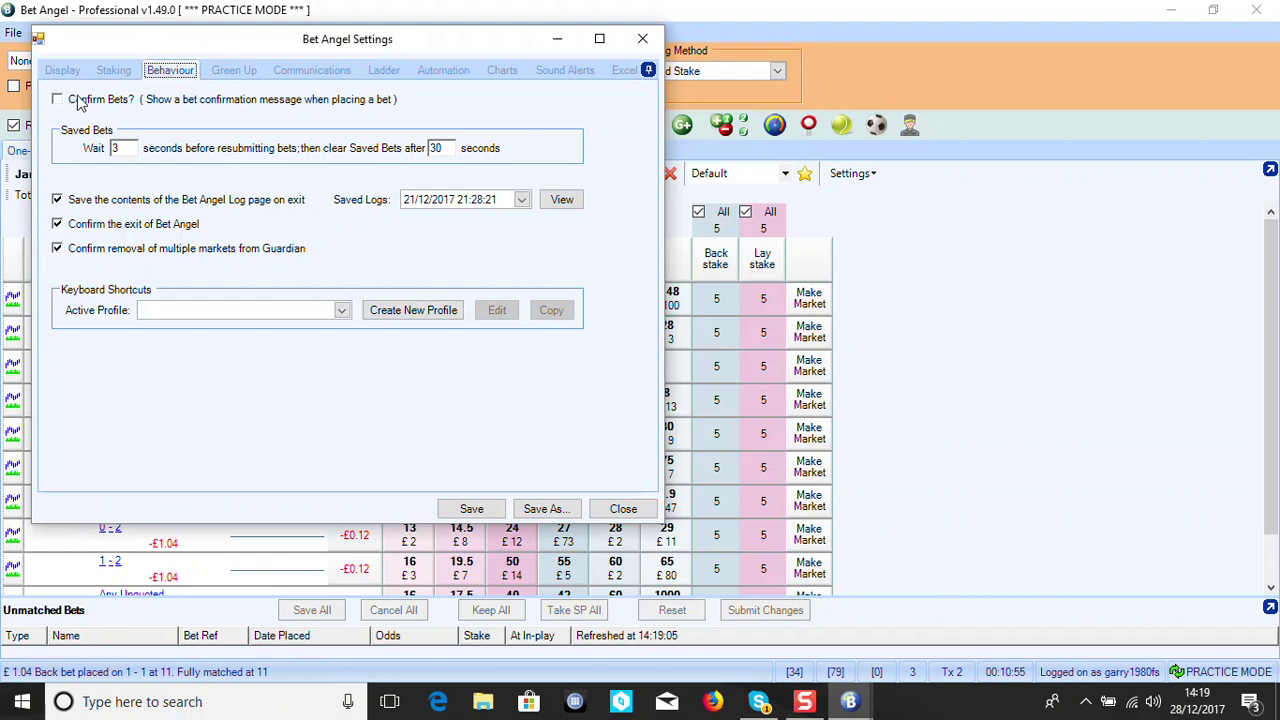
left_click(642, 38)
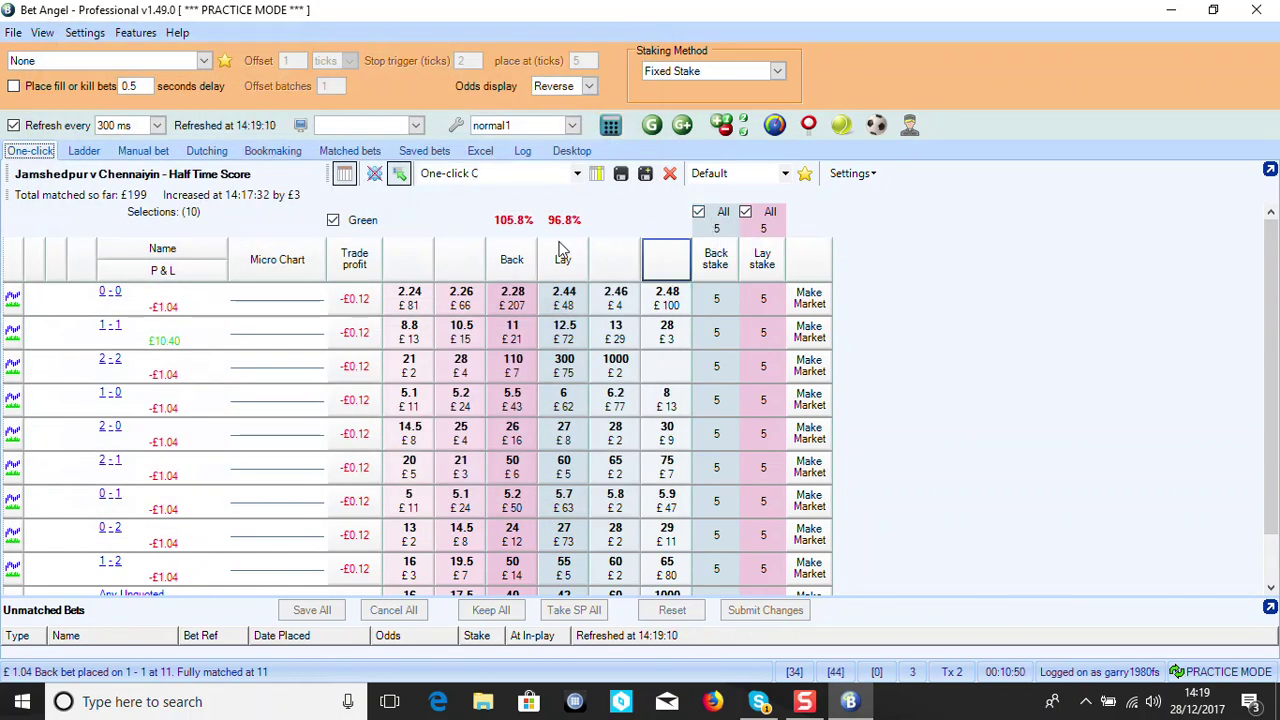
Set odds display to Normal and the all-selections back stake to 10, then show the manual view
left_click(553, 88)
left_click(560, 106)
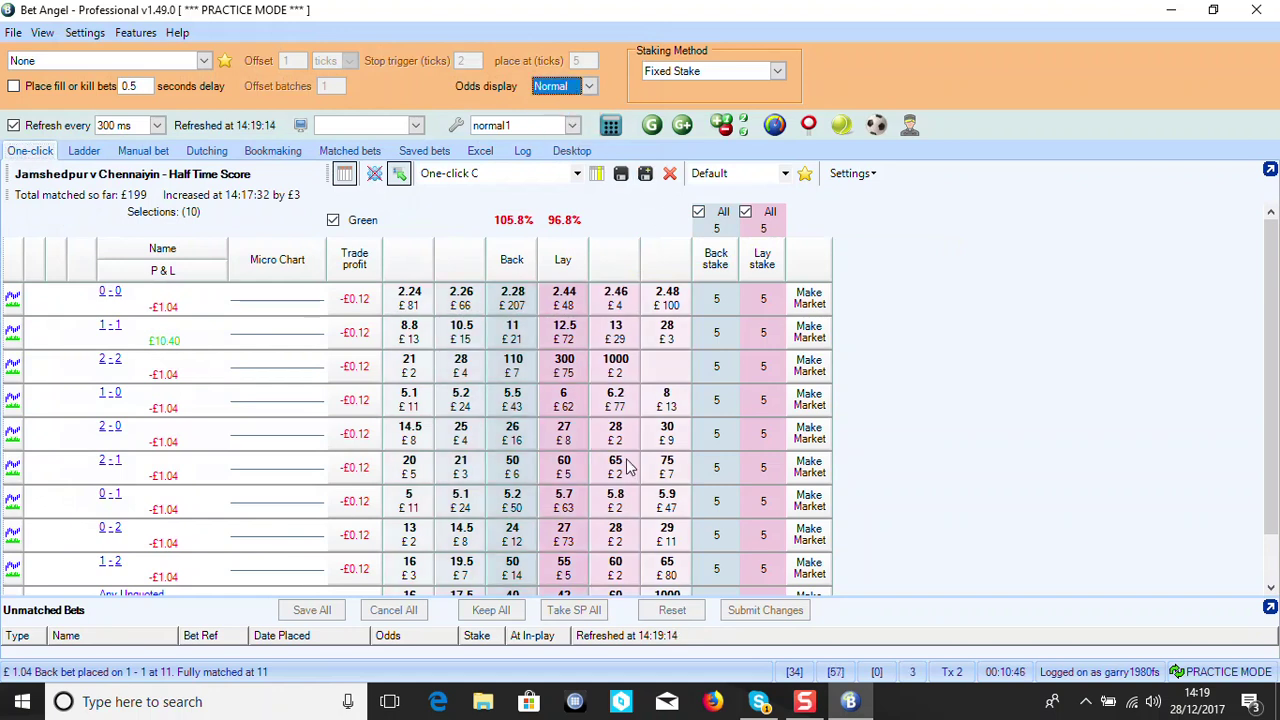
left_click(720, 229)
type("25")
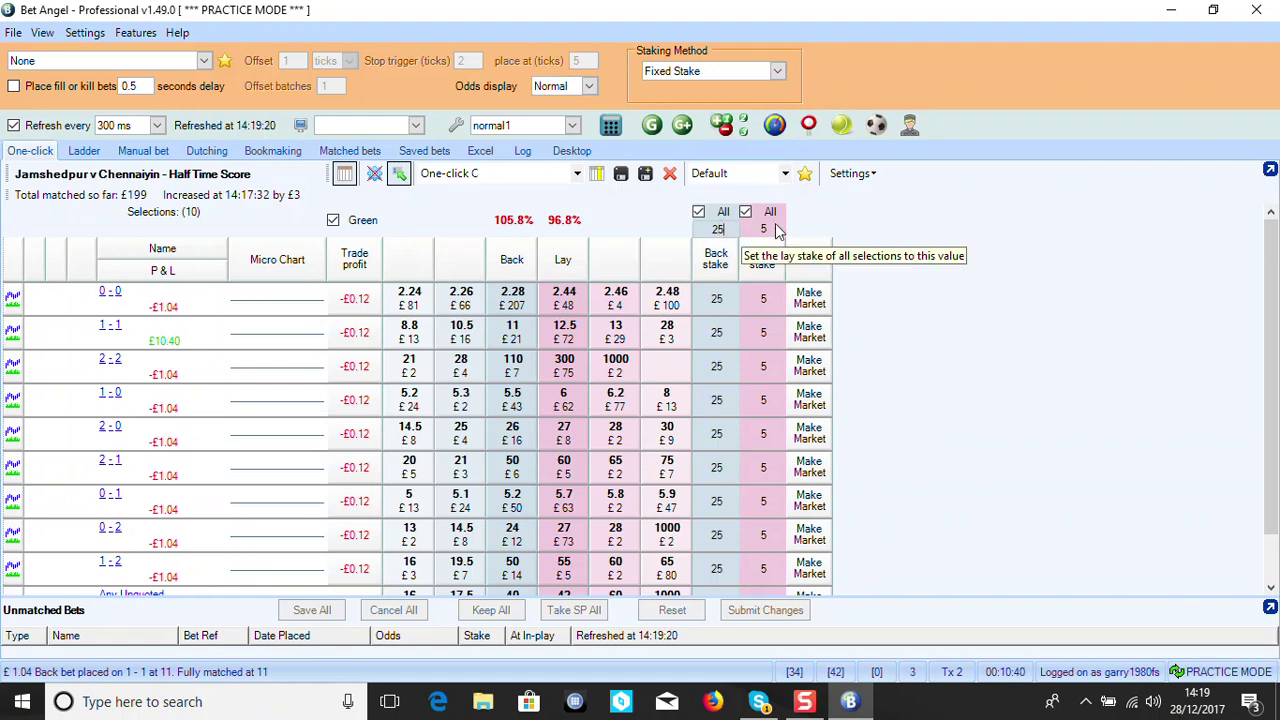
double_click(716, 229)
type("10")
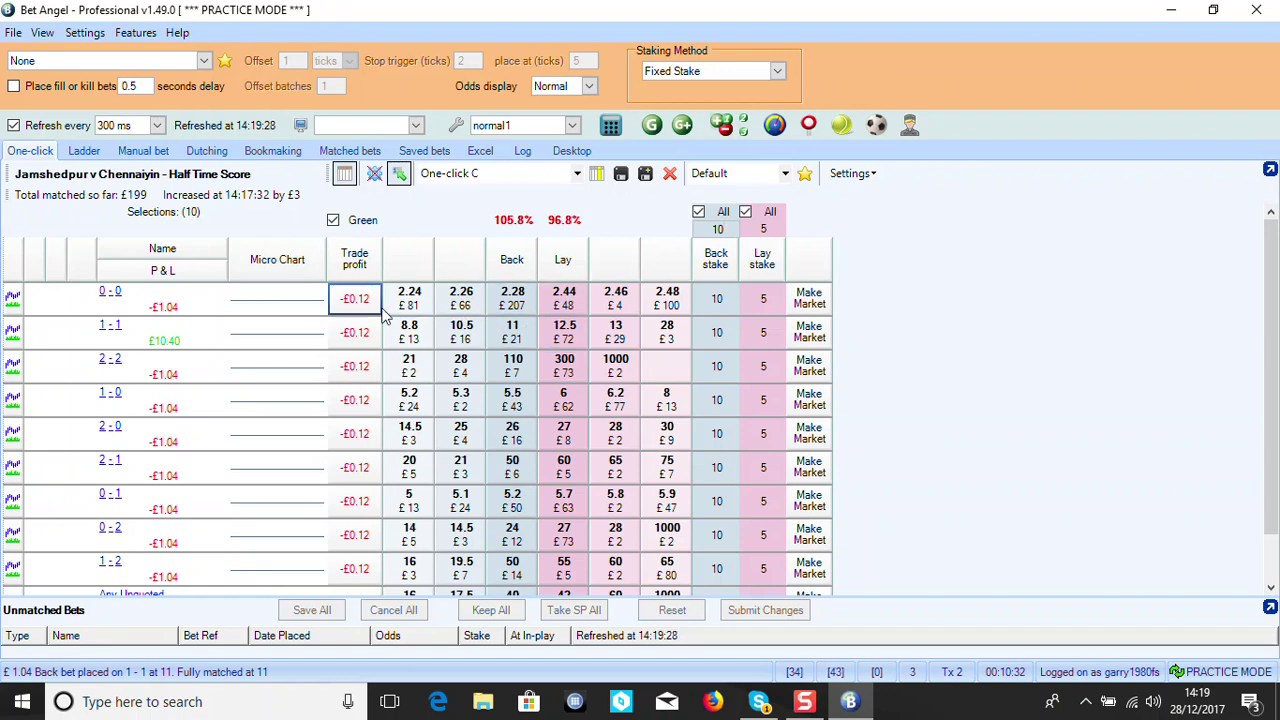
left_click(143, 151)
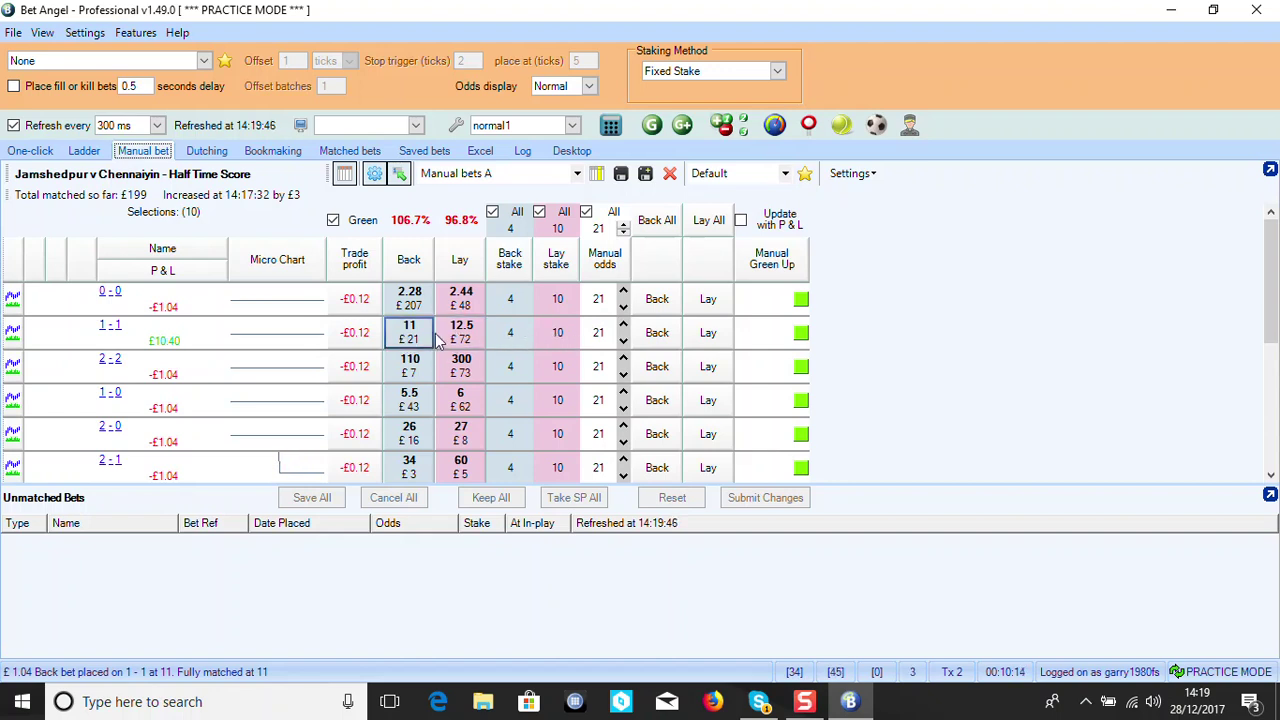
Back 1-1 at 21 for £4, cancel the unmatched bet, and return to the one-click grid
left_click(658, 334)
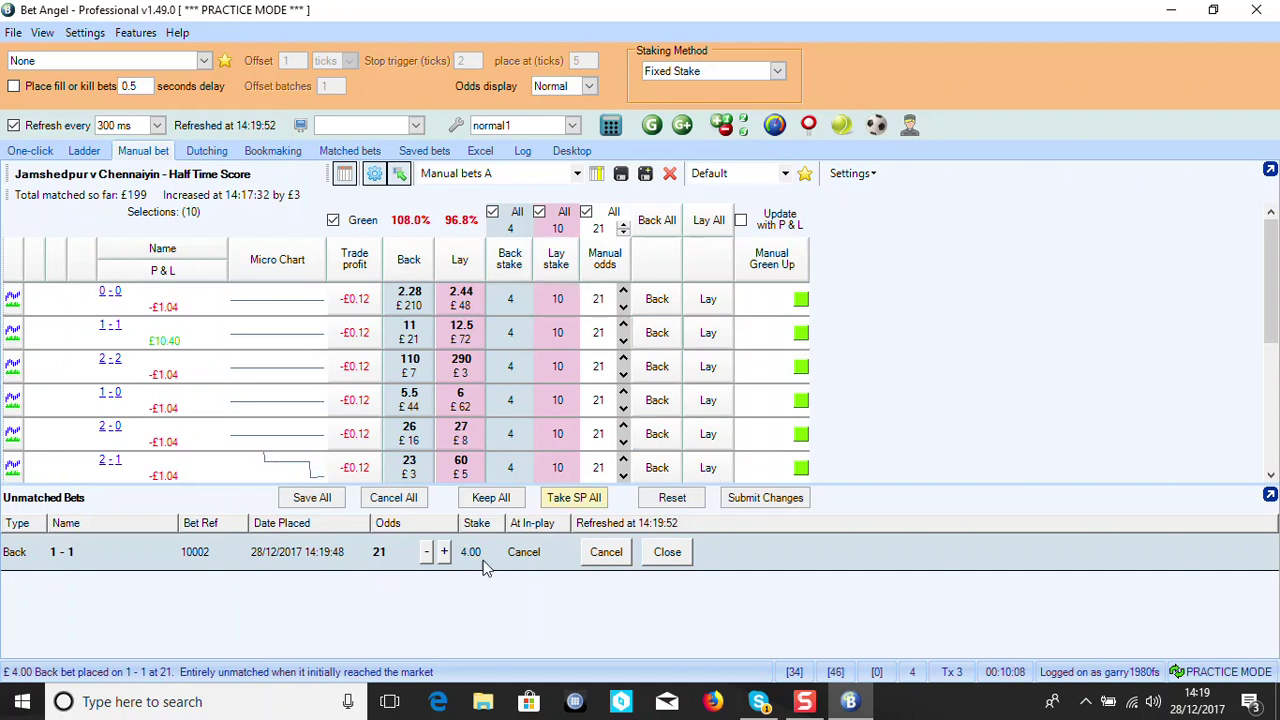
left_click(608, 553)
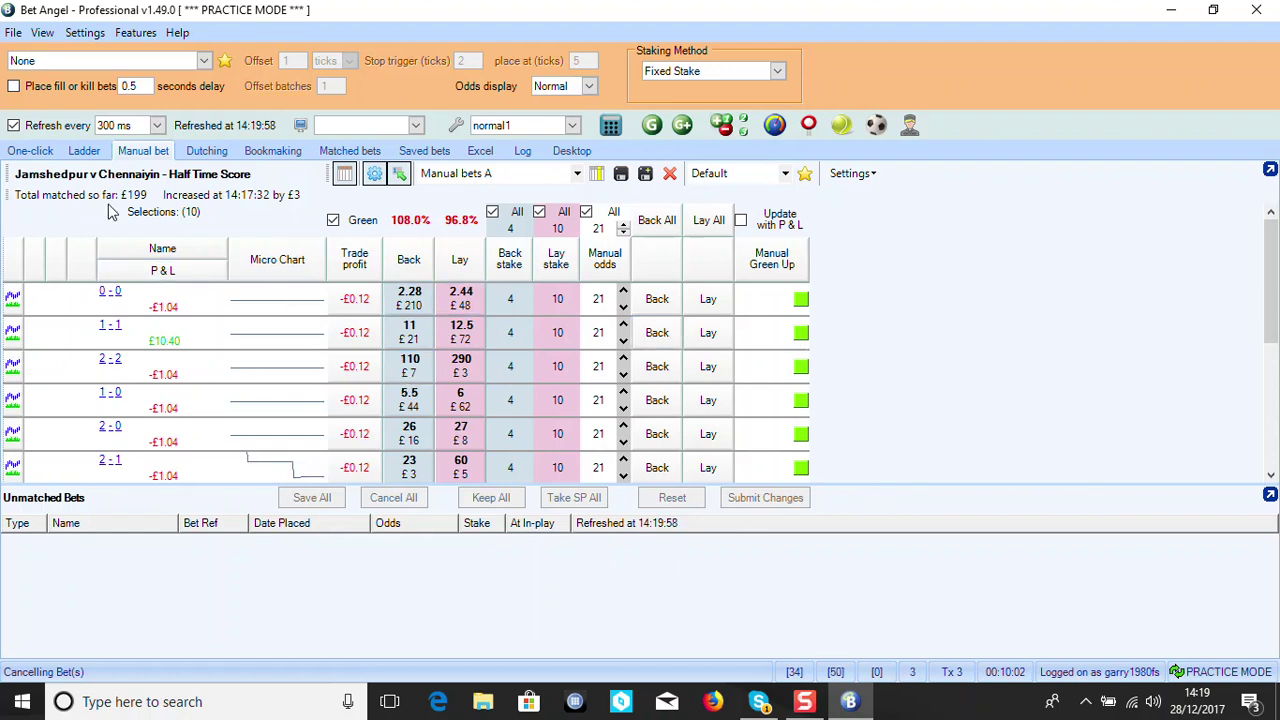
left_click(33, 151)
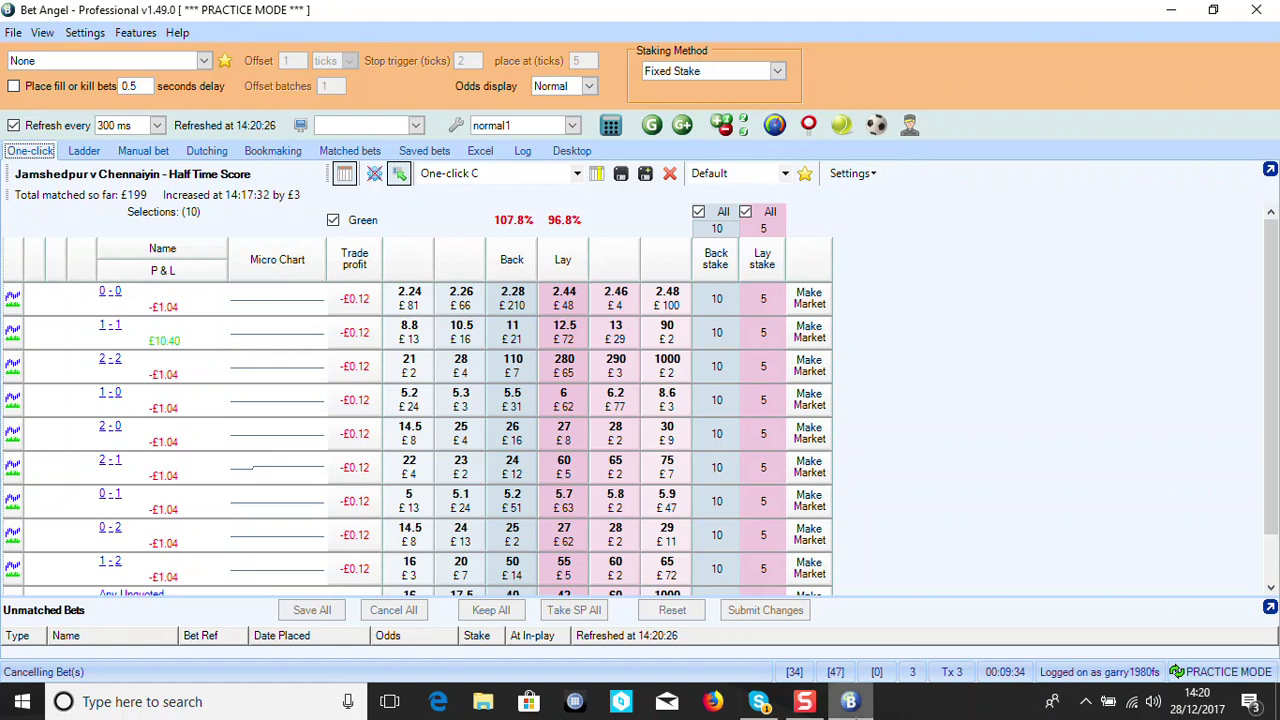
mouse_move(856, 706)
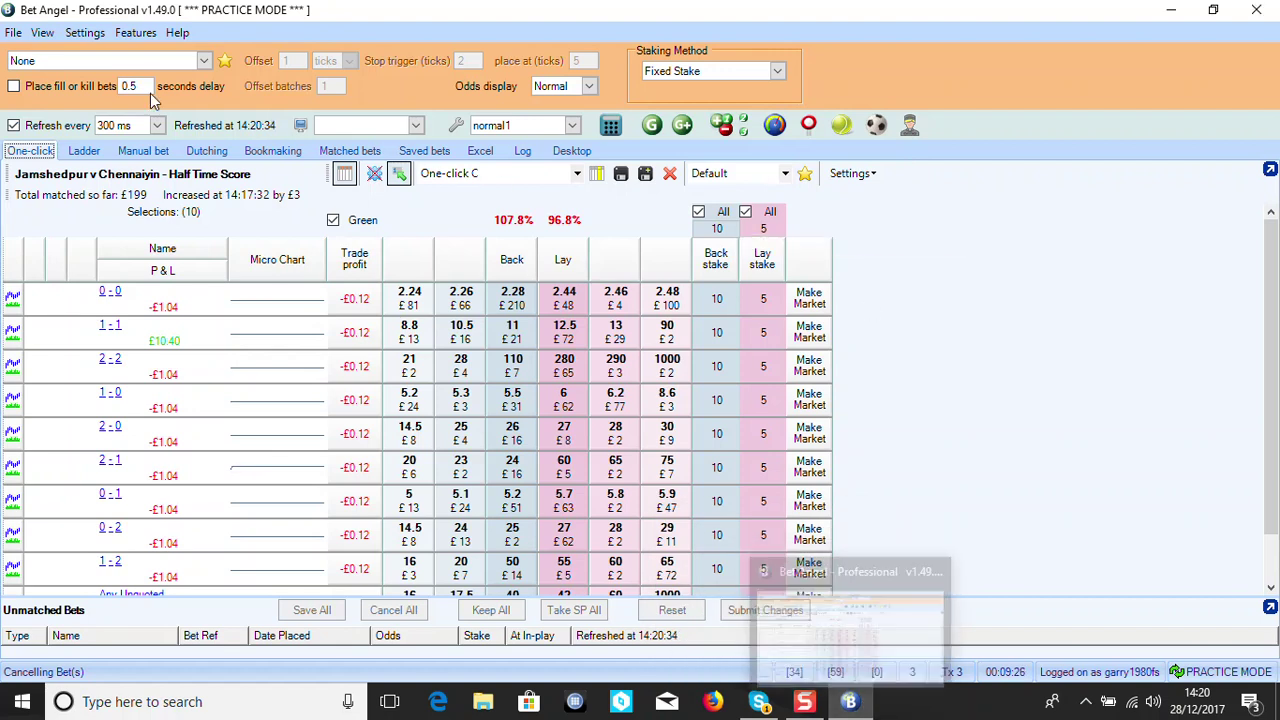
Collapse Jamshedpur v Chennaiyin, expand Kuwait v UAE, and load its Correct Score market
left_click(11, 34)
left_click(55, 53)
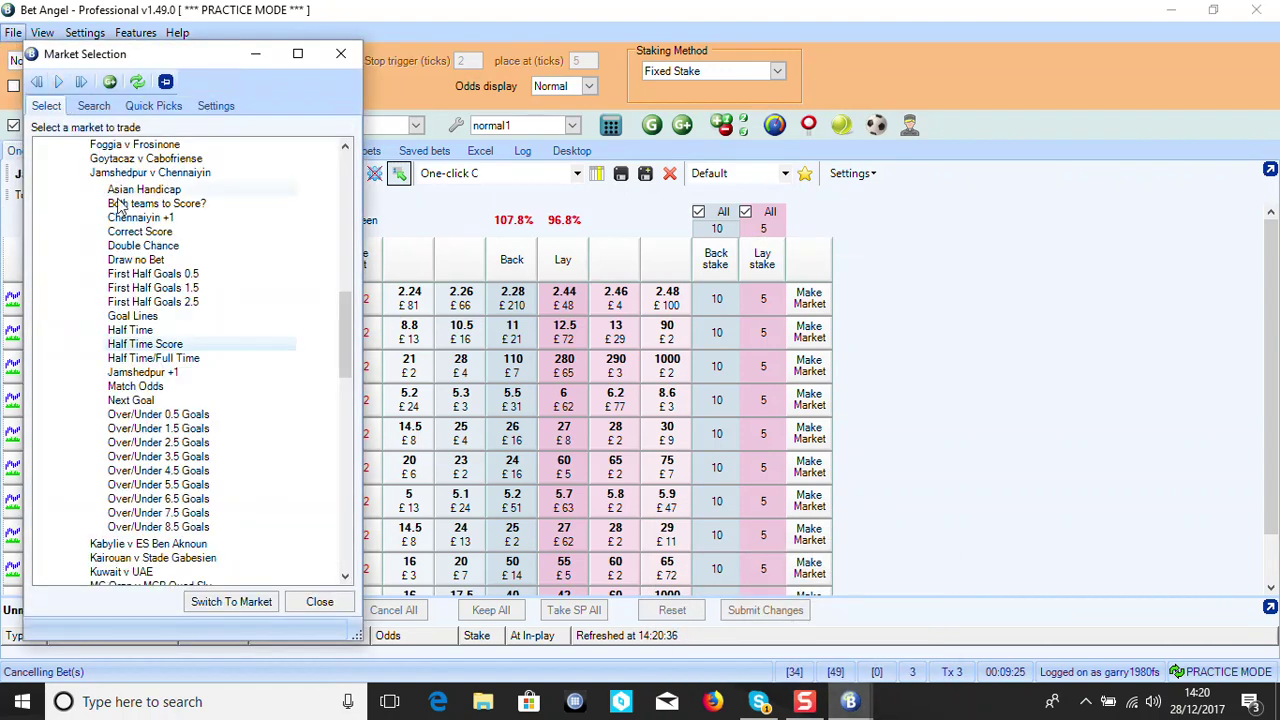
double_click(125, 175)
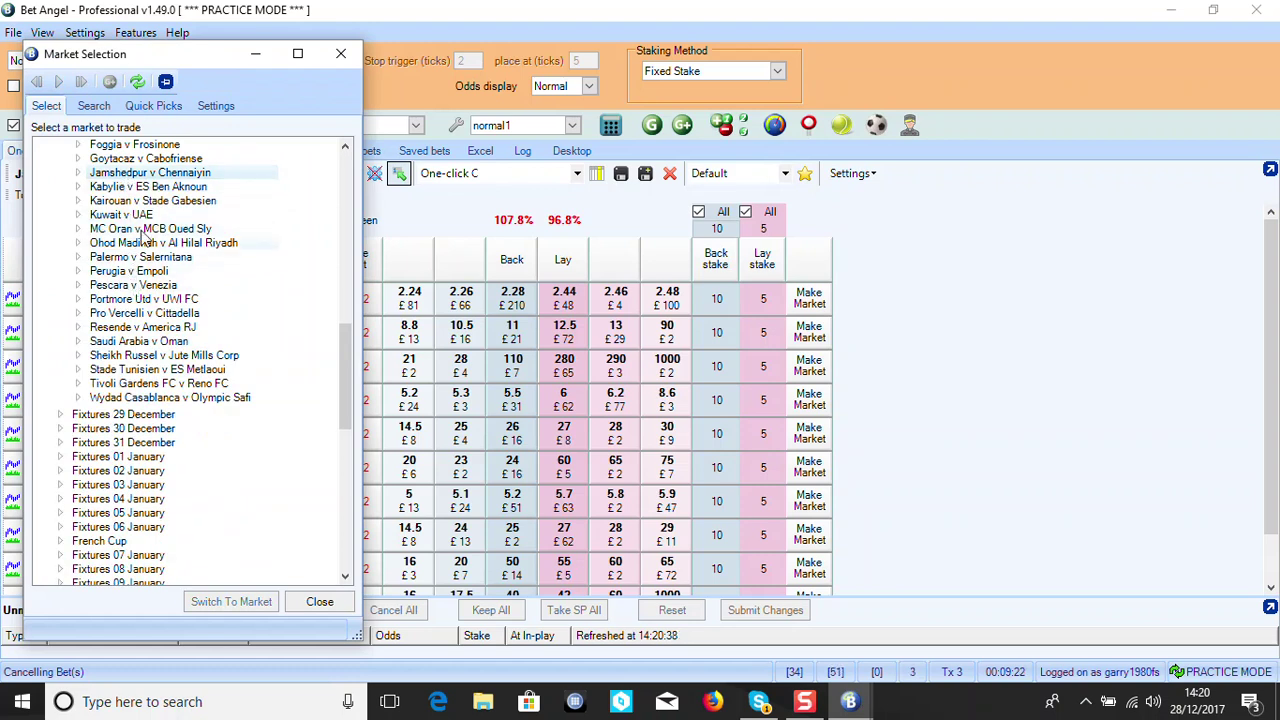
scroll(150, 205, "up", 1)
scroll(152, 203, "up", 2)
double_click(125, 257)
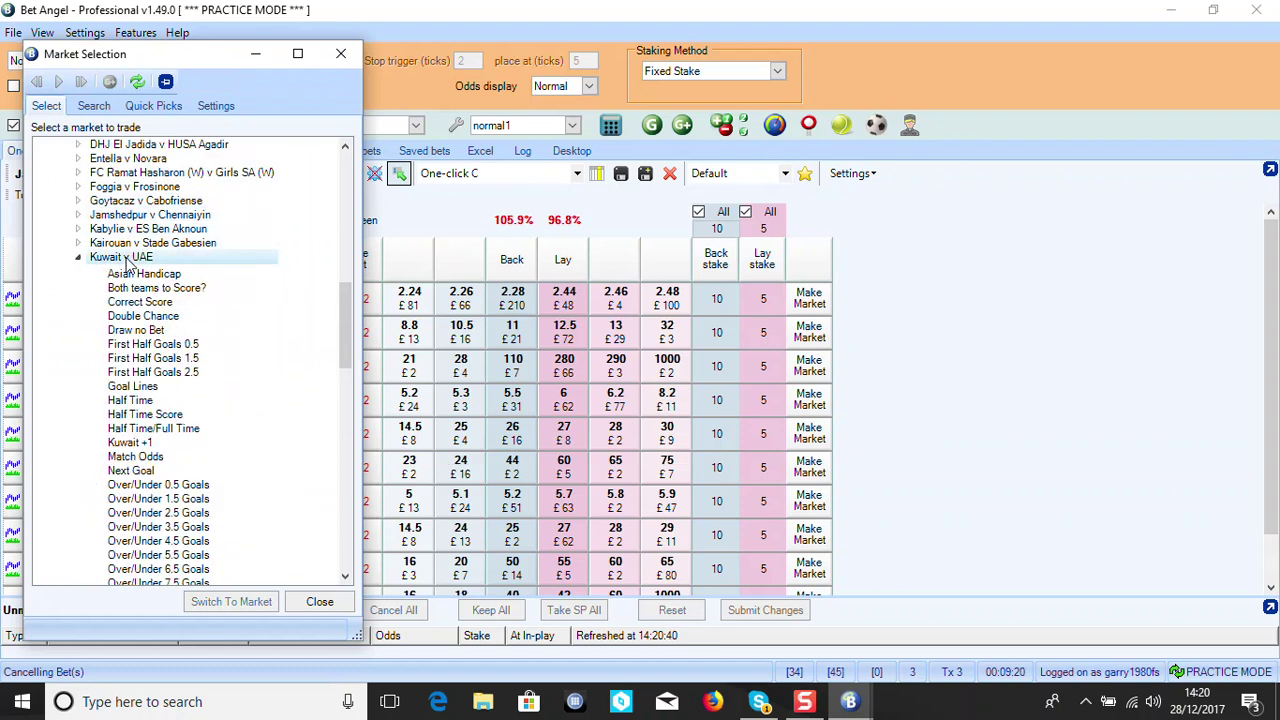
scroll(195, 310, "down", 1)
left_click(170, 289)
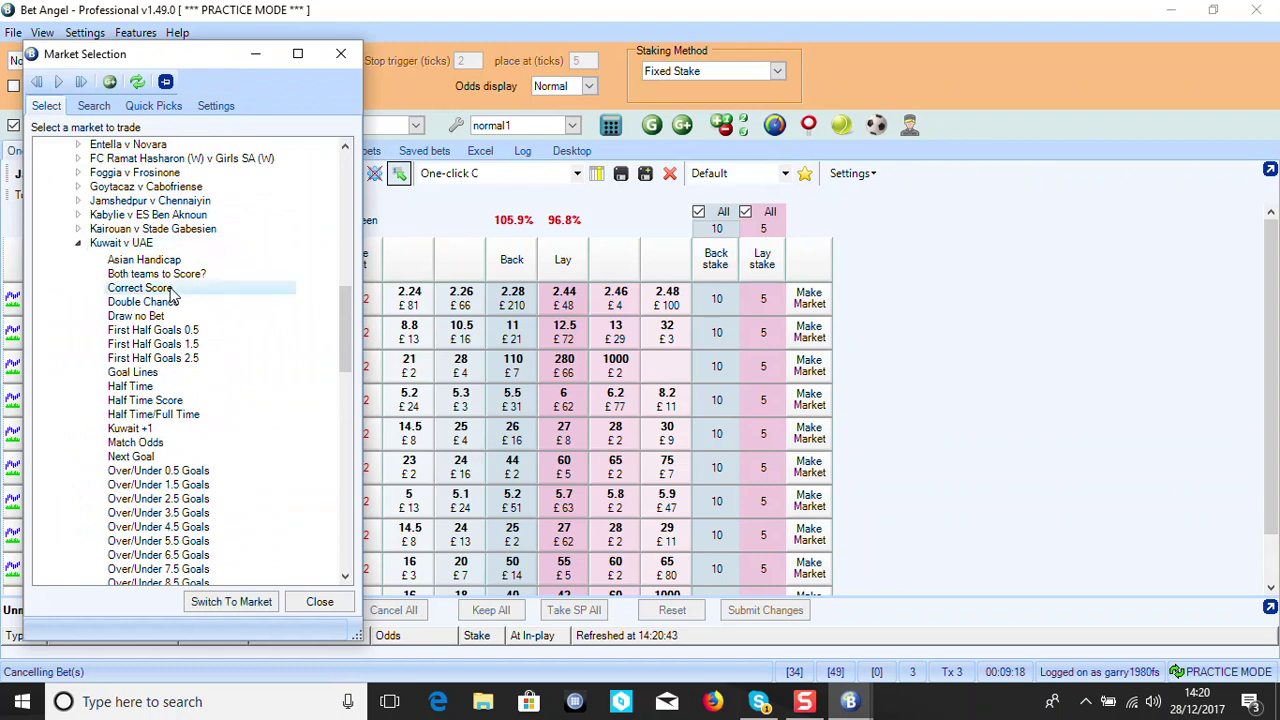
left_click(254, 604)
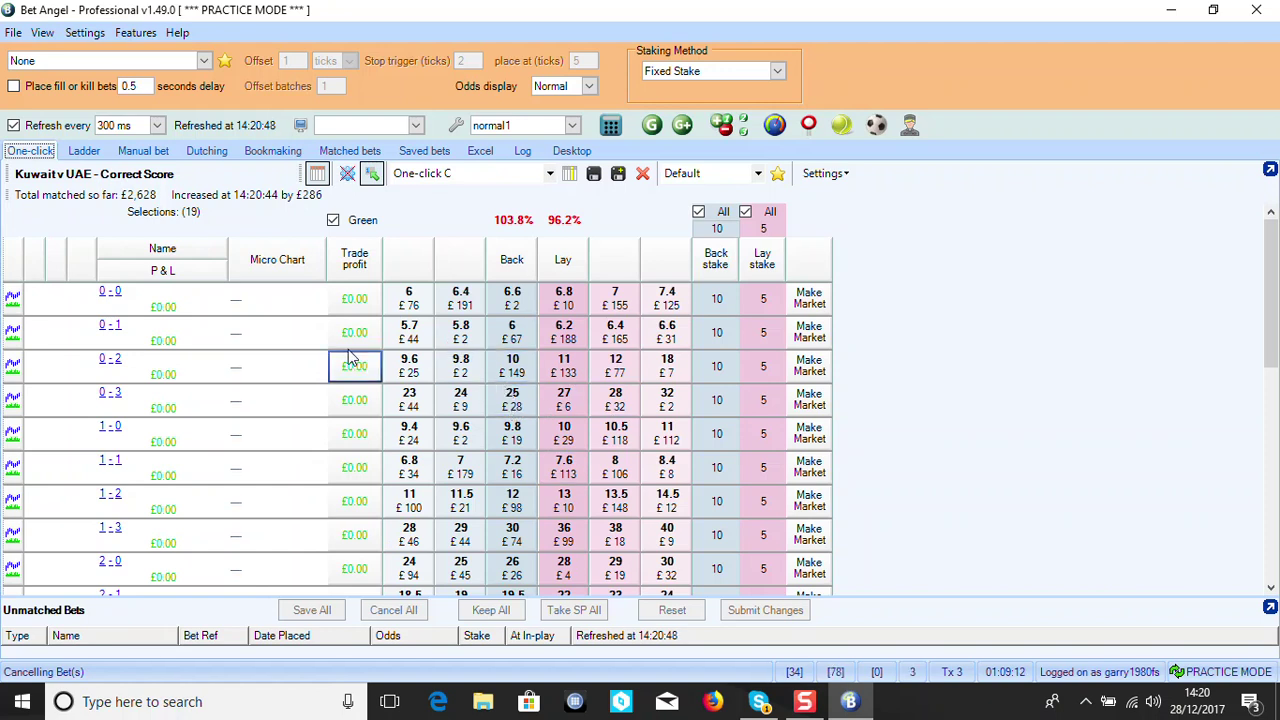
In the enlarged dutching grid, set the dutch back stake to 5
left_click(206, 151)
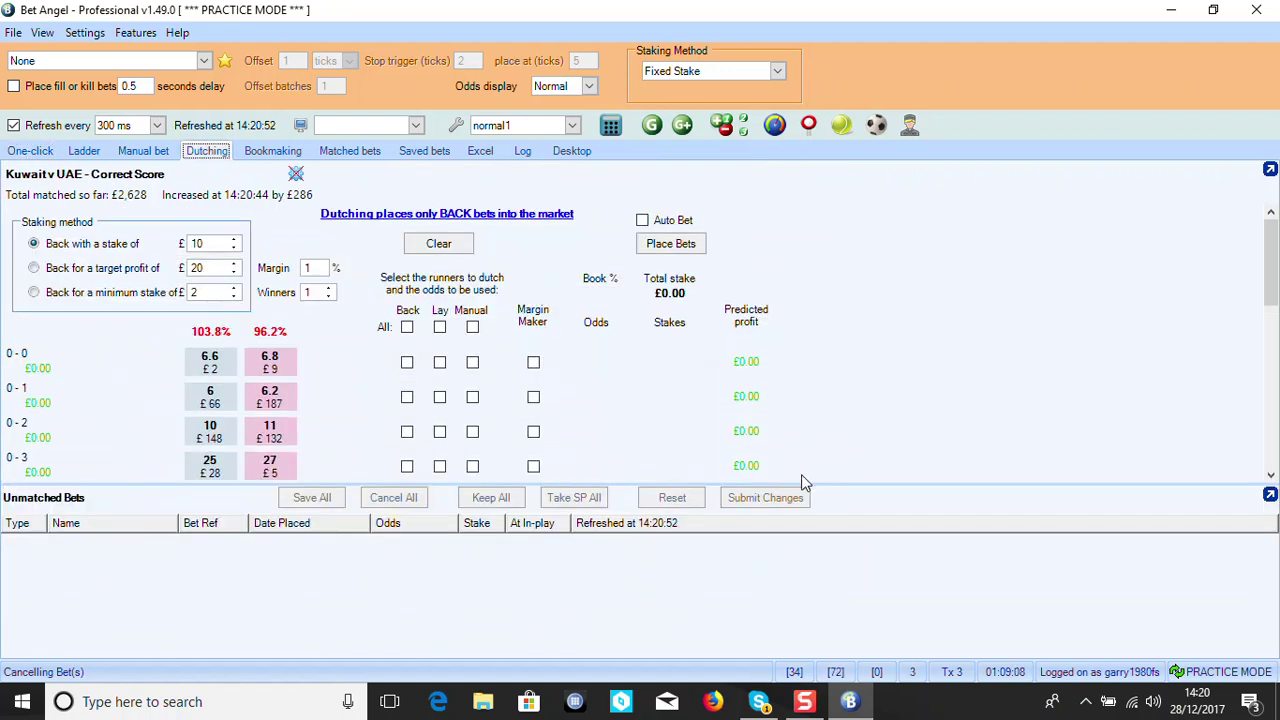
left_click_drag(832, 483, 843, 600)
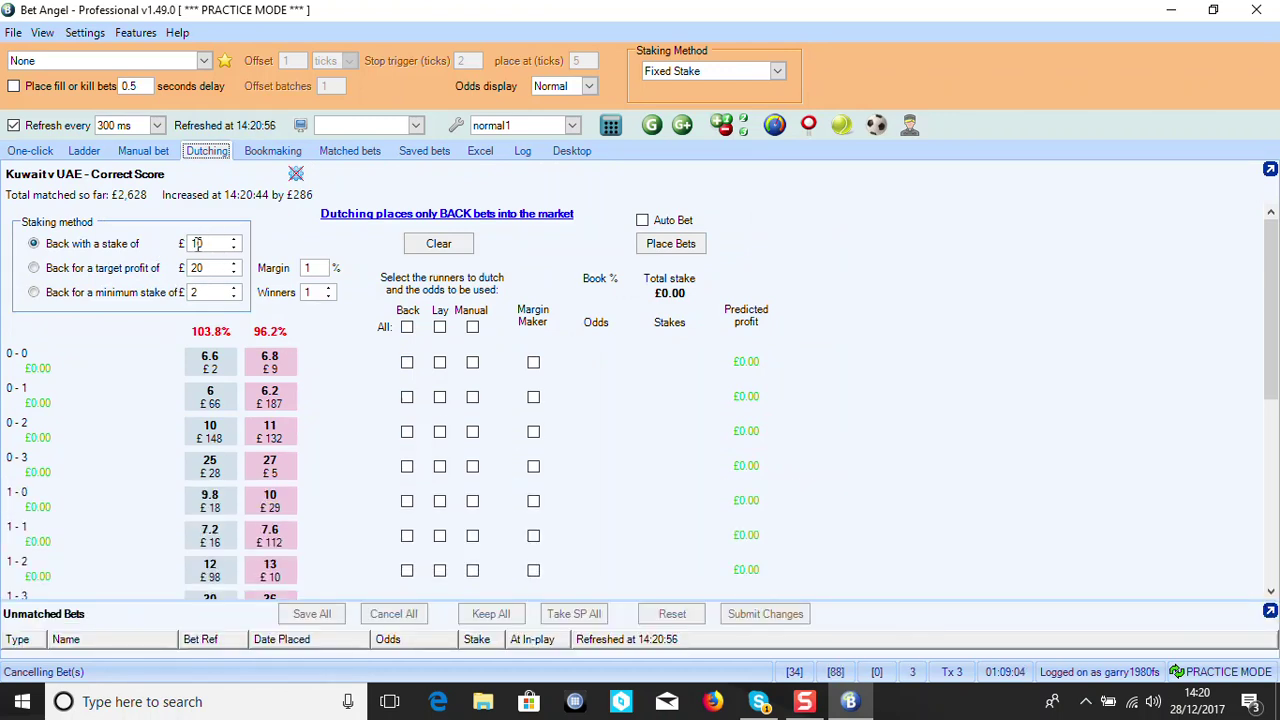
left_click_drag(205, 245, 182, 238)
type("5")
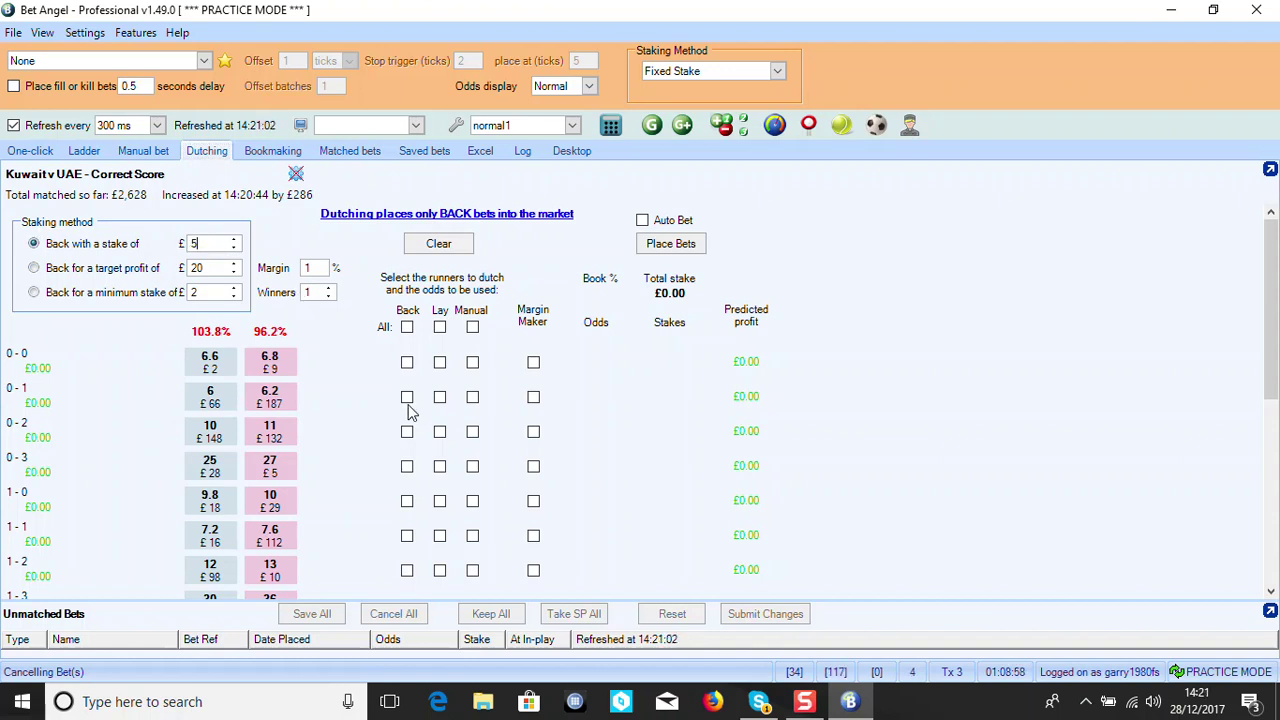
Include scores 1-2, 1-3, 2-1 and 3-1 in the dutch and place the back bets
scroll(380, 402, "down", 2)
left_click(407, 345)
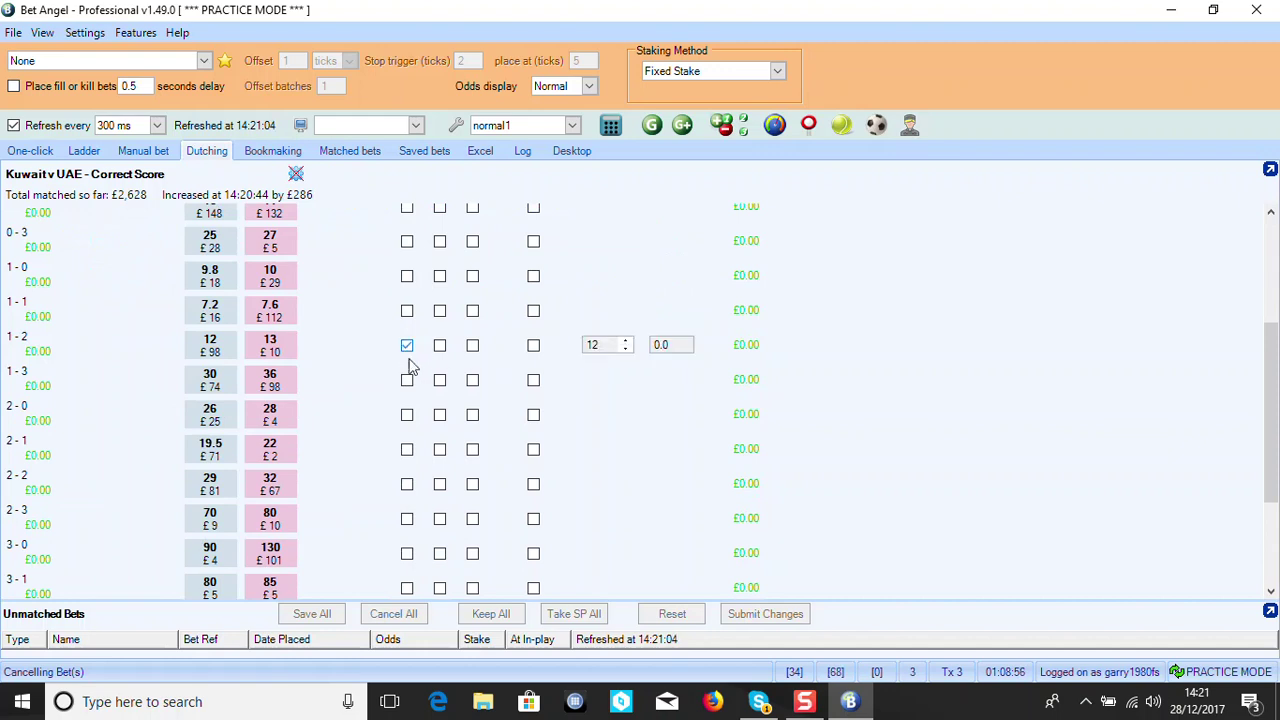
left_click(407, 380)
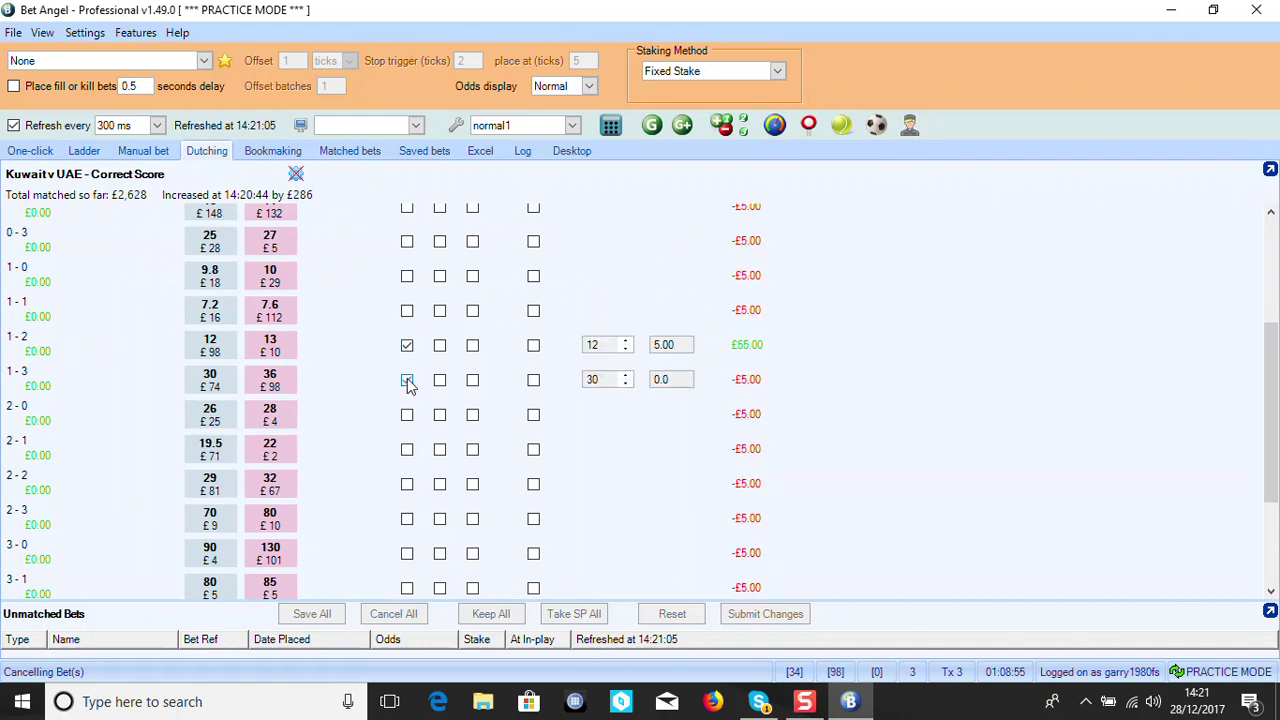
left_click(407, 449)
left_click(407, 588)
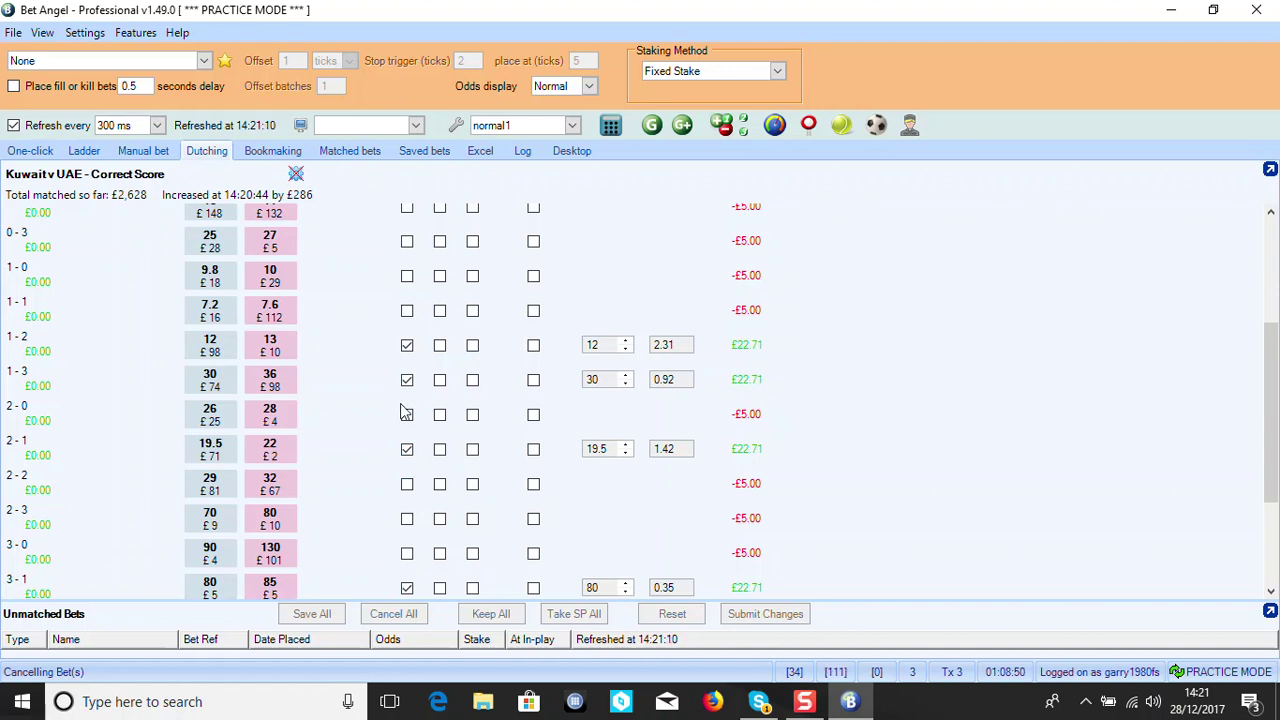
scroll(676, 364, "up", 2)
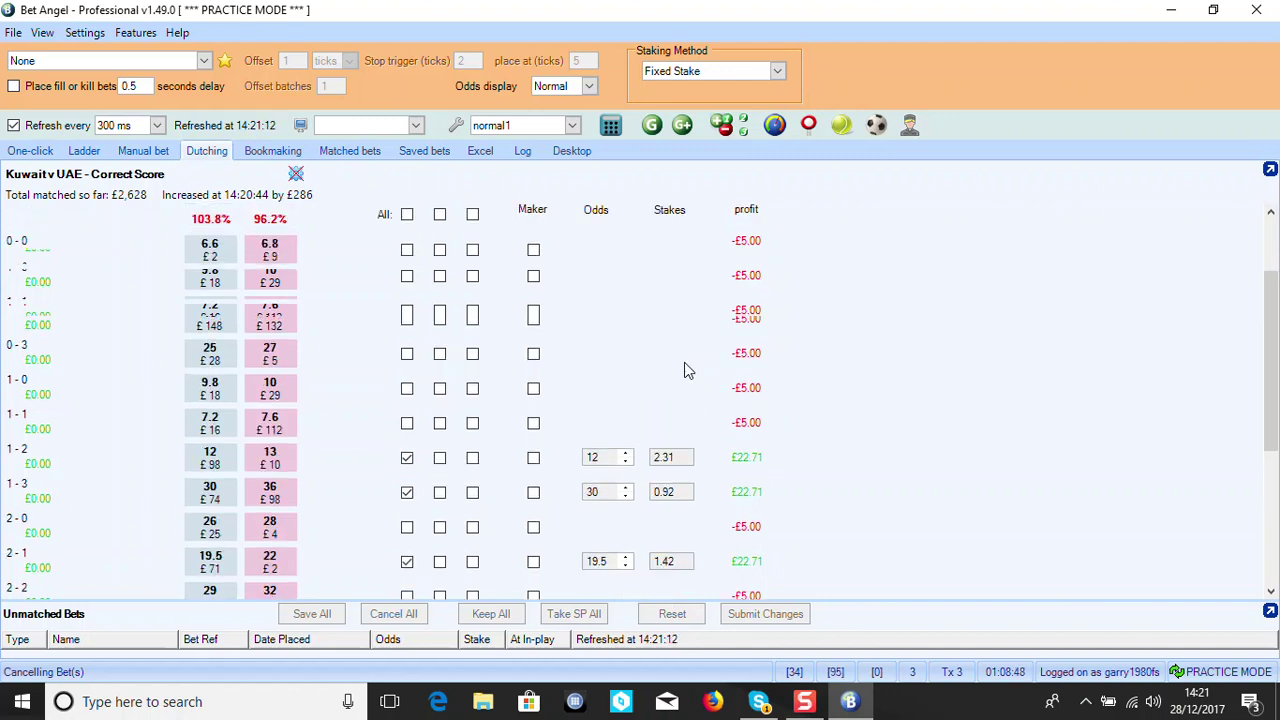
scroll(702, 291, "up", 2)
left_click(670, 244)
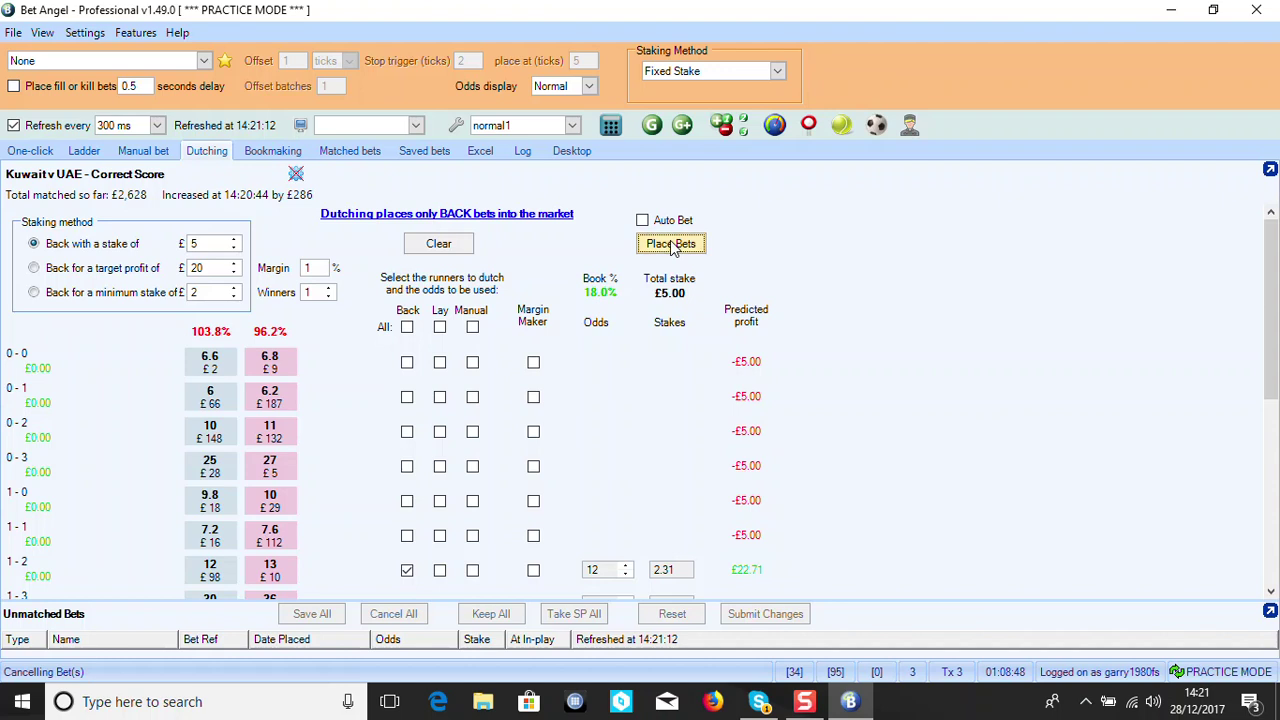
Review the matched dutch profits in the one-click grid
left_click(38, 151)
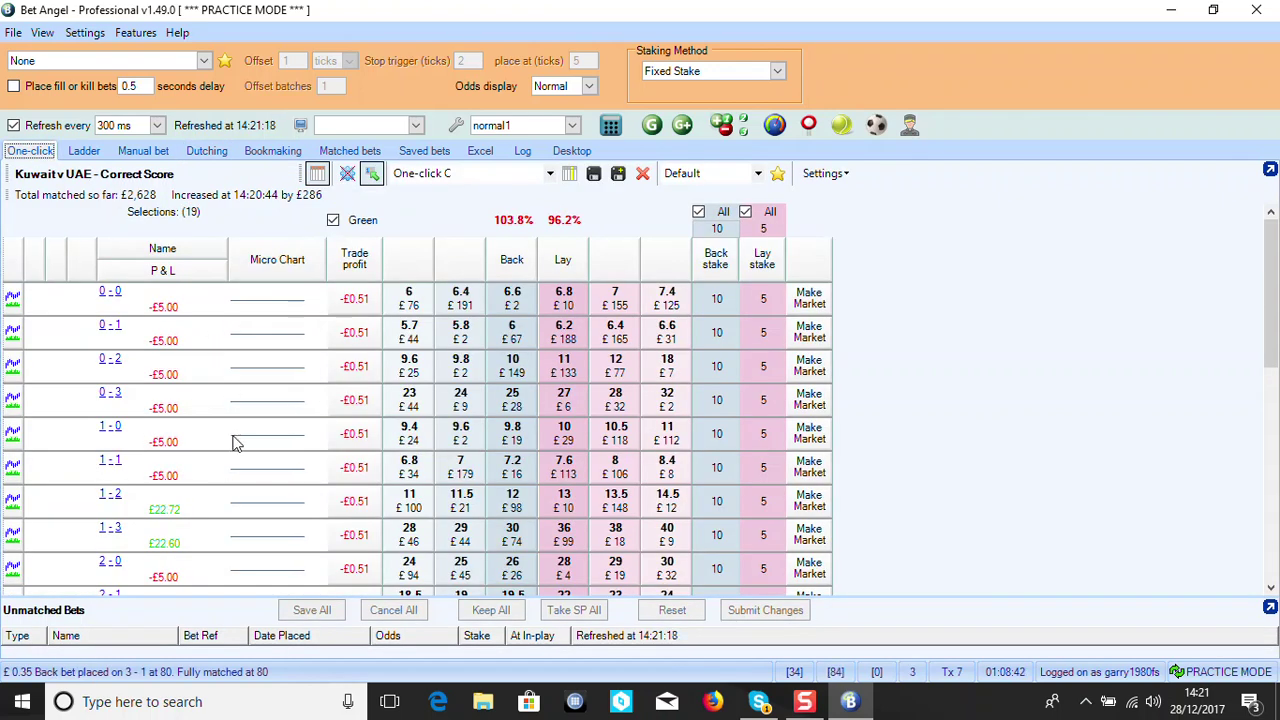
scroll(232, 437, "down", 3)
scroll(183, 470, "up", 1)
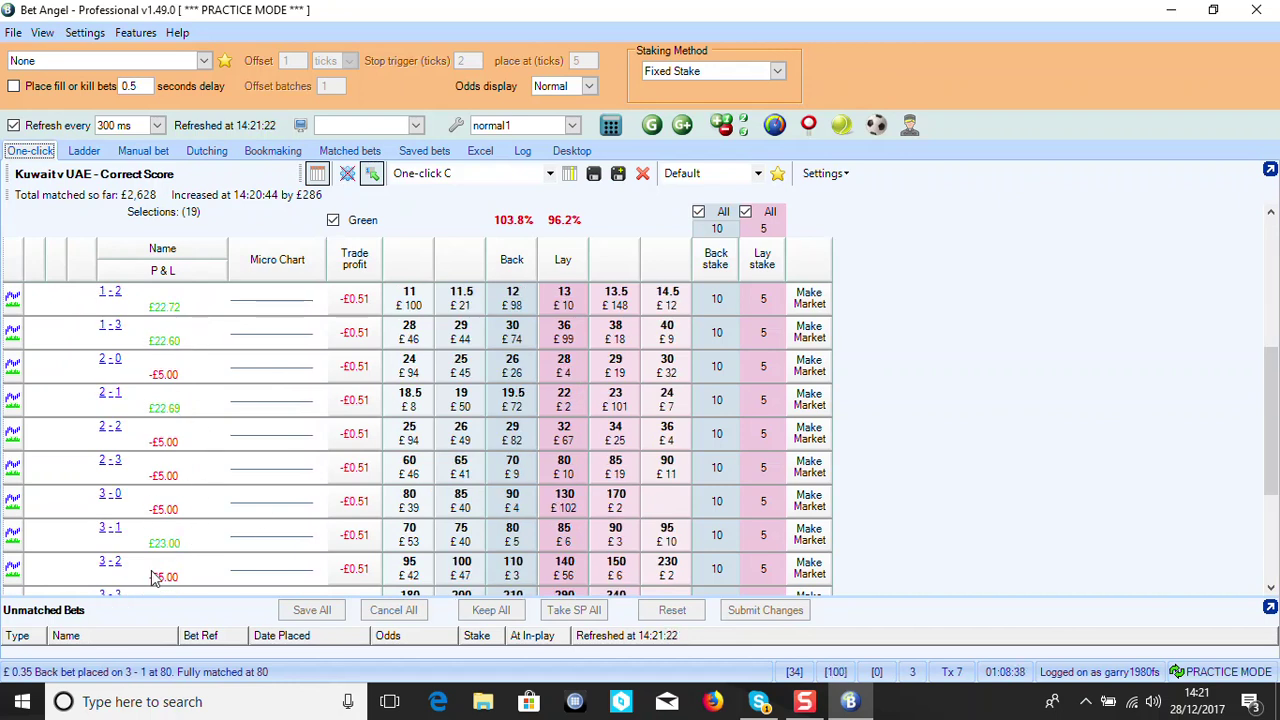
scroll(360, 450, "up", 2)
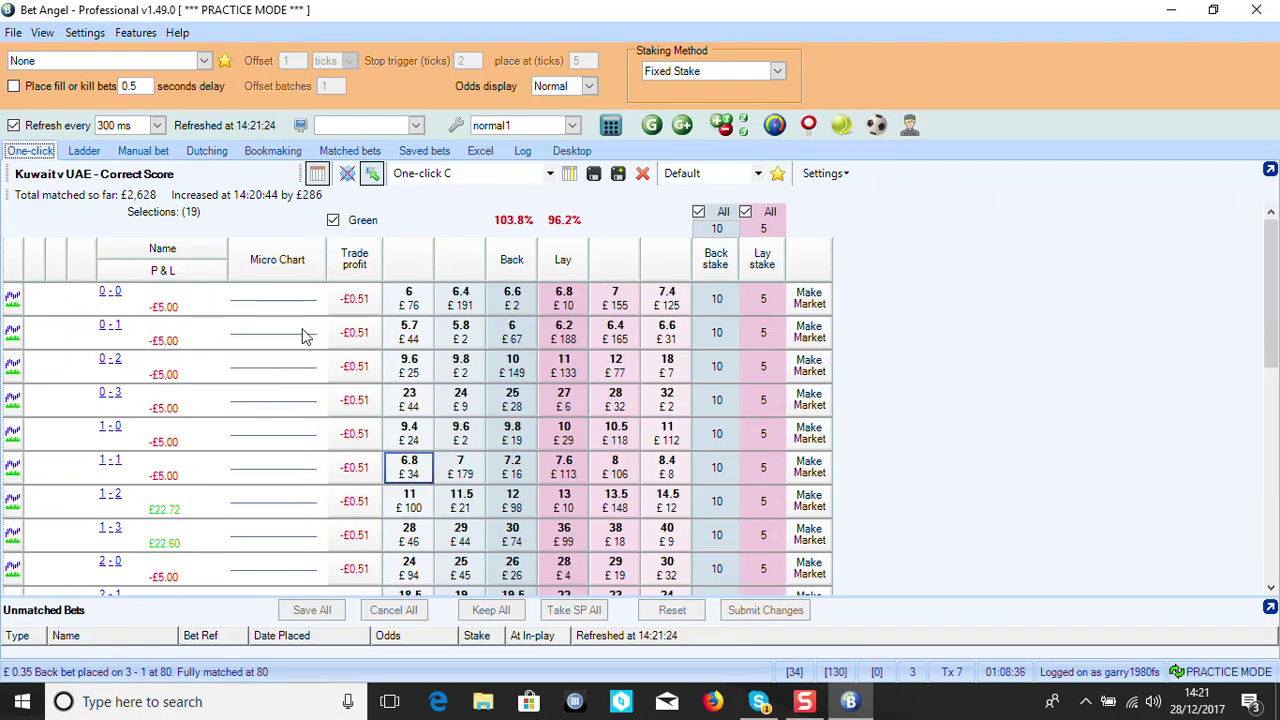
left_click(13, 32)
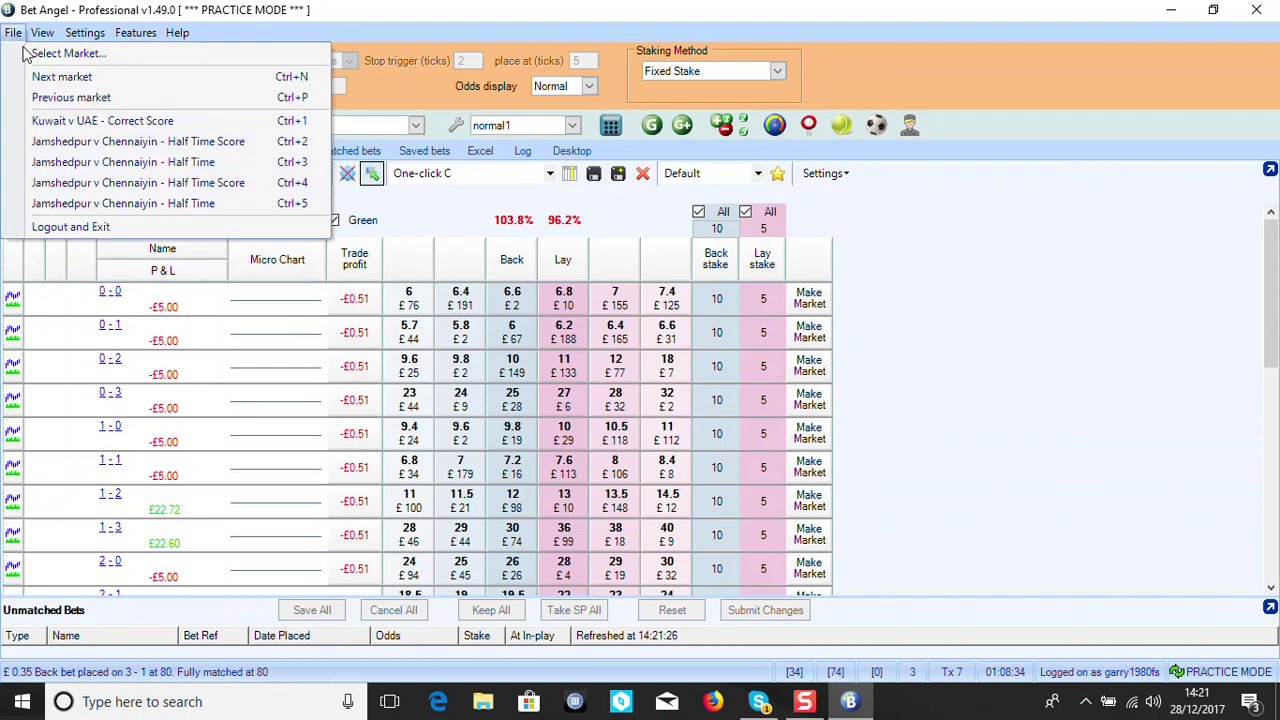
On the Over/Under 4.5 Goals ladder with Reverse odds display, lay £10 on Under 4.5 Goals at 1.07
left_click(50, 48)
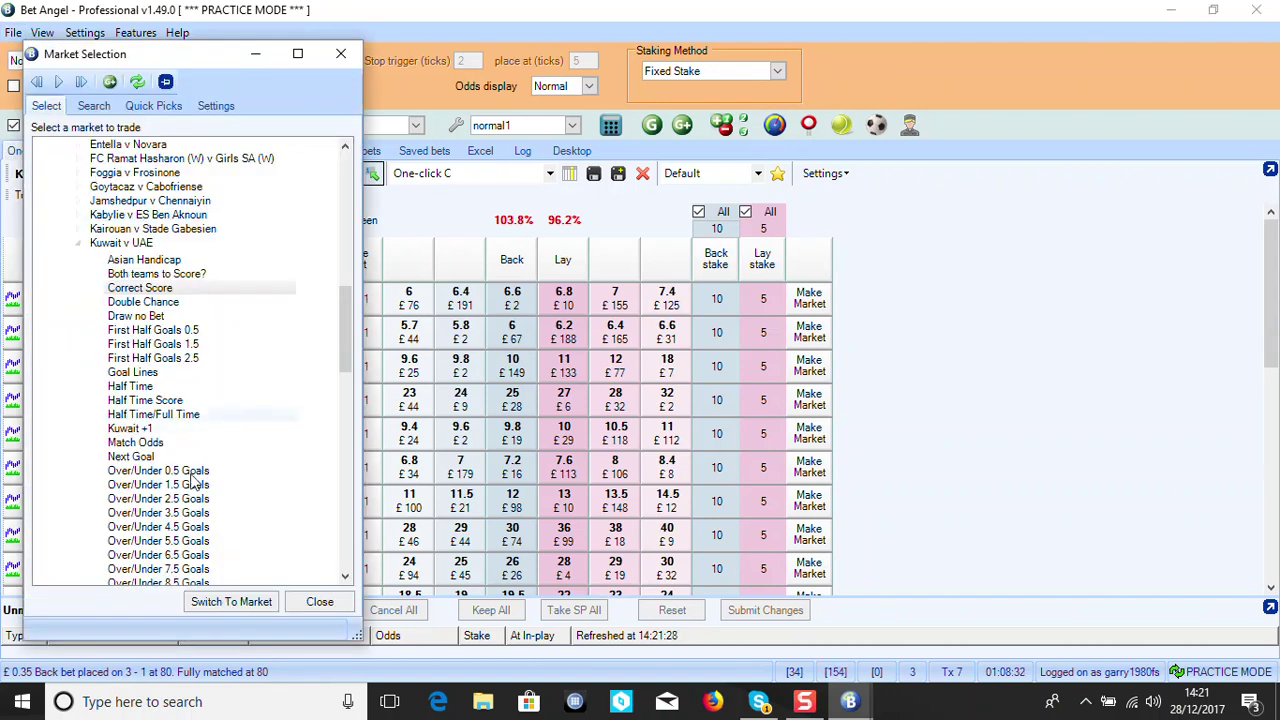
left_click(247, 604)
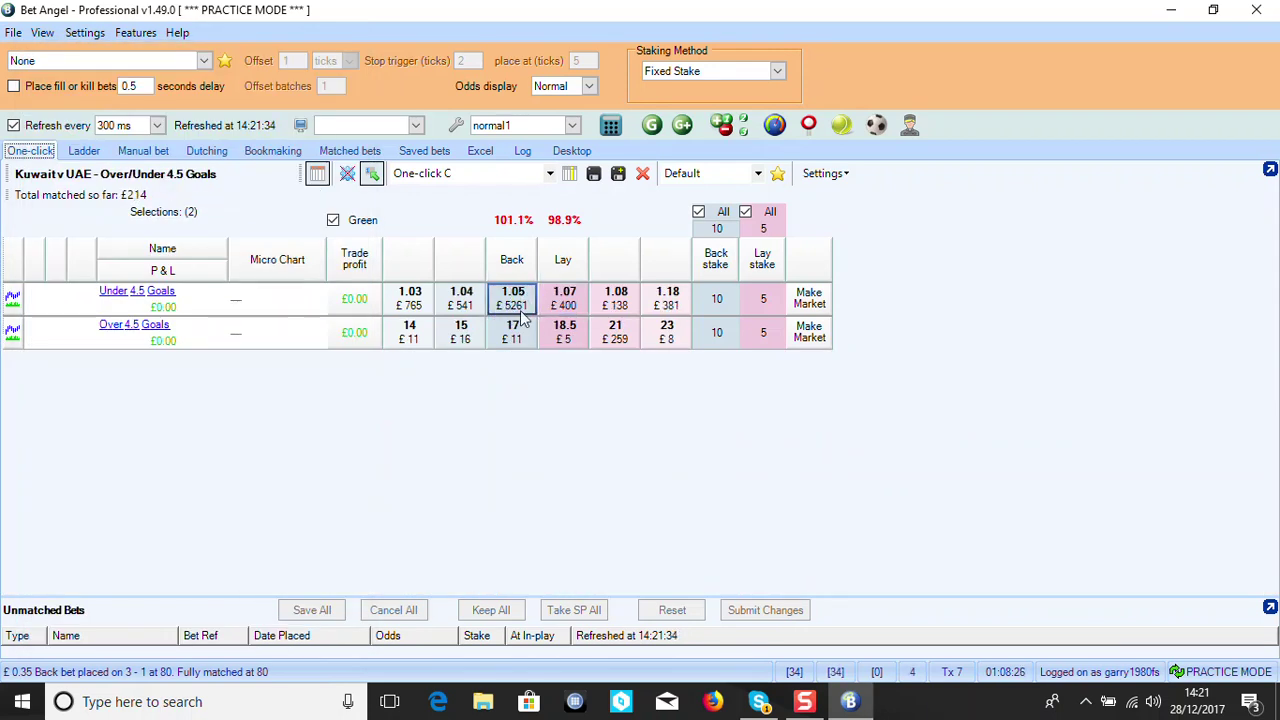
left_click(85, 151)
left_click(119, 277)
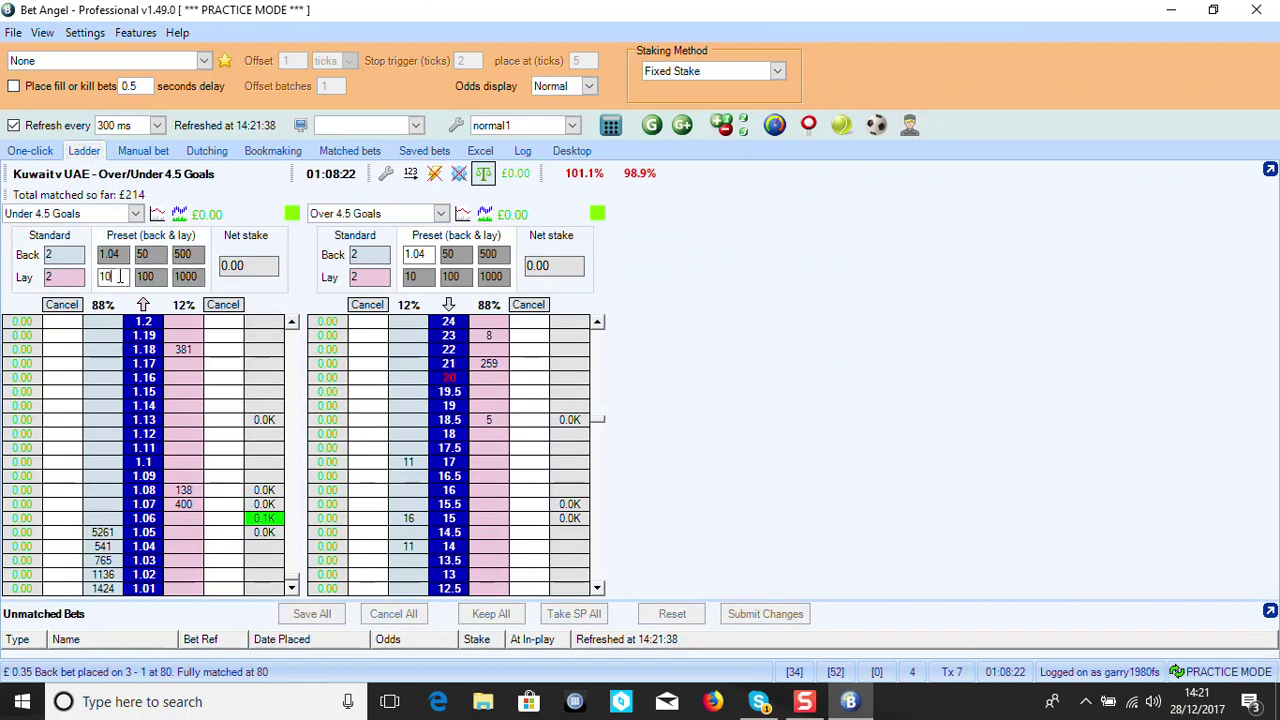
left_click(588, 87)
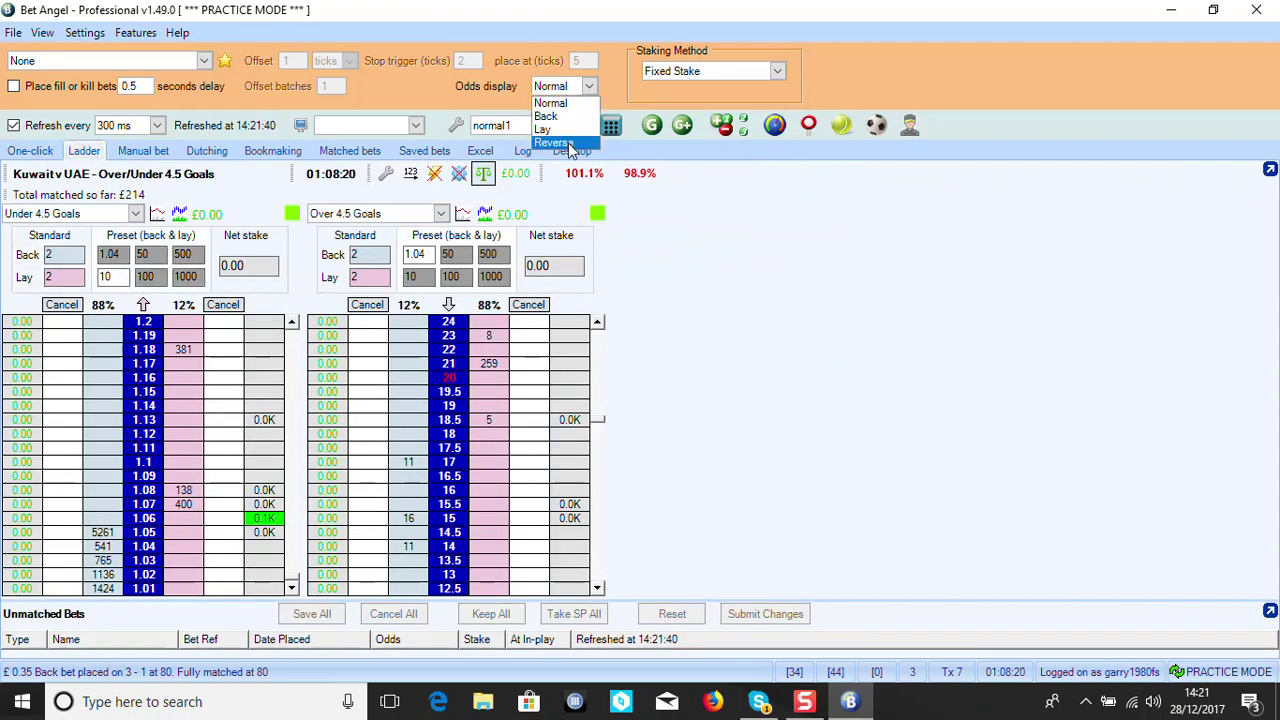
left_click(566, 113)
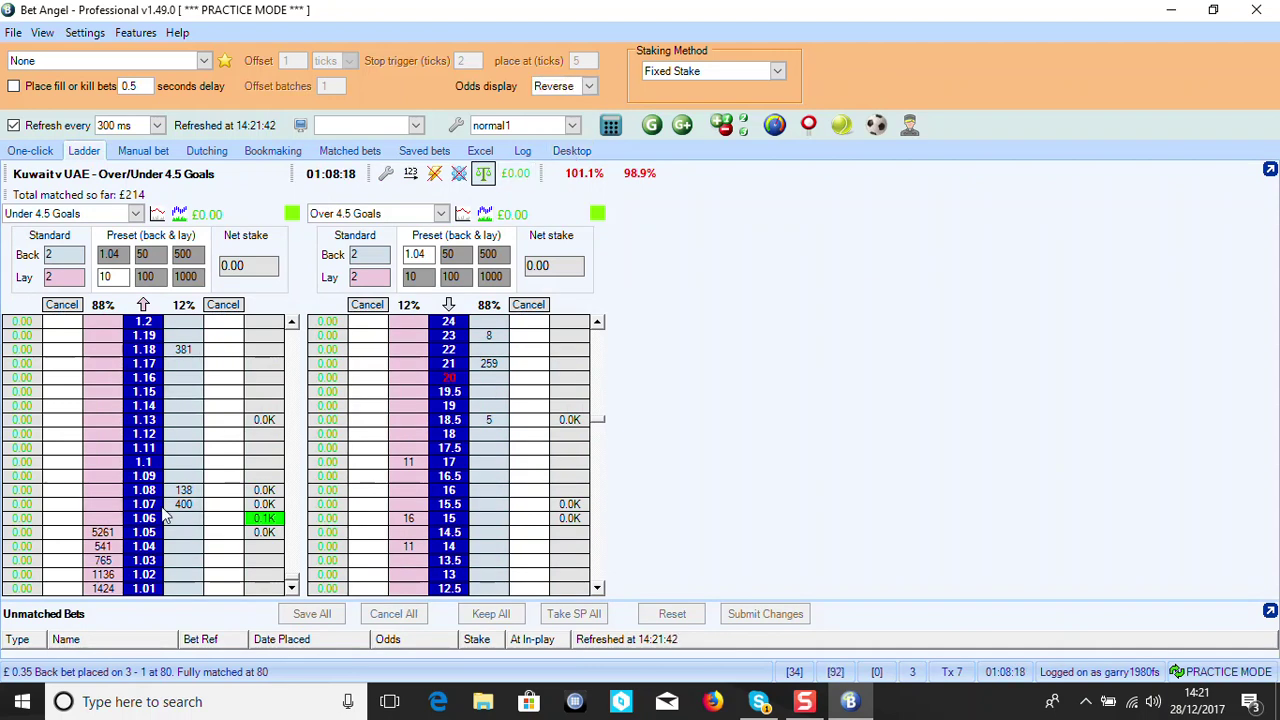
left_click(95, 505)
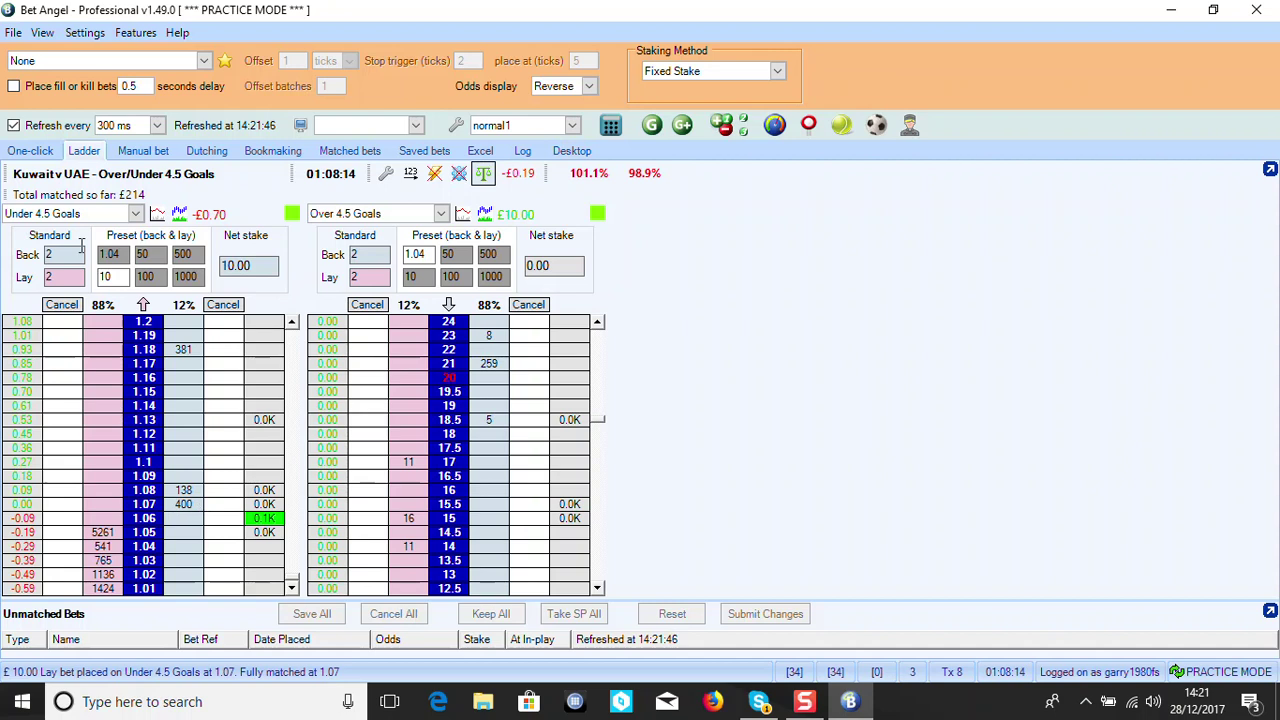
left_click(32, 152)
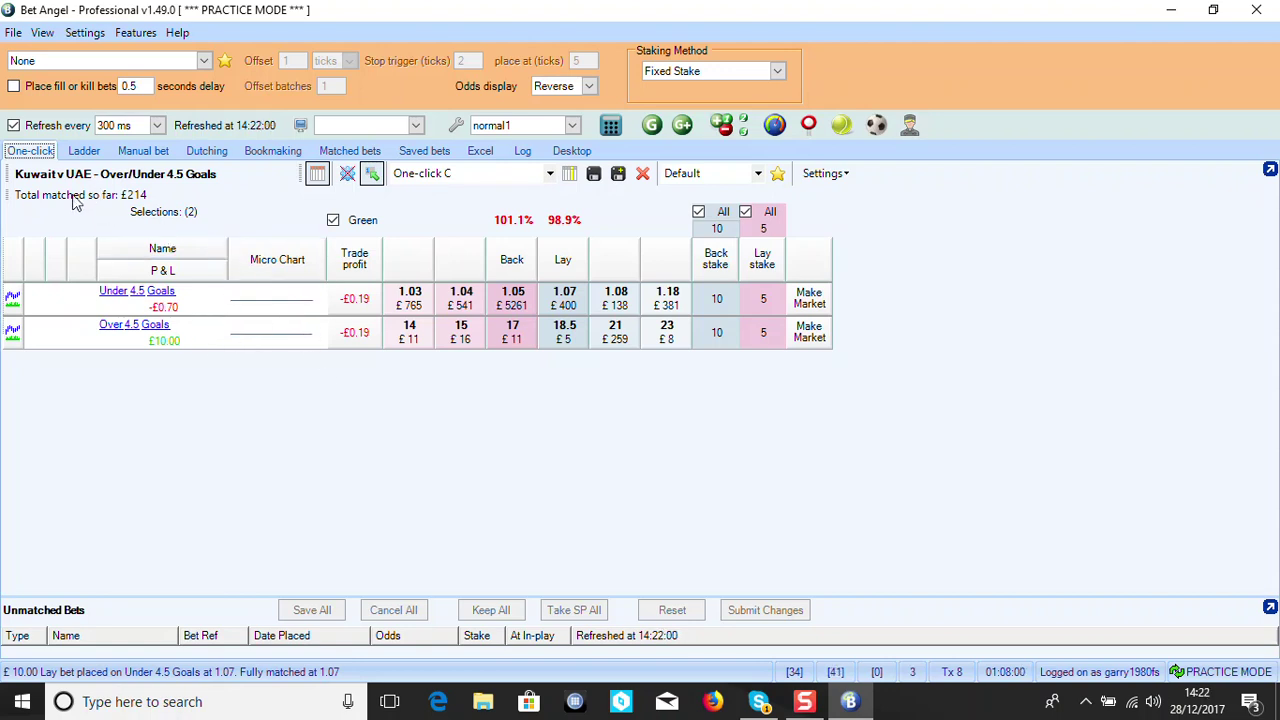
Load the Kuwait v UAE Match Odds market from the market selection window
left_click(13, 32)
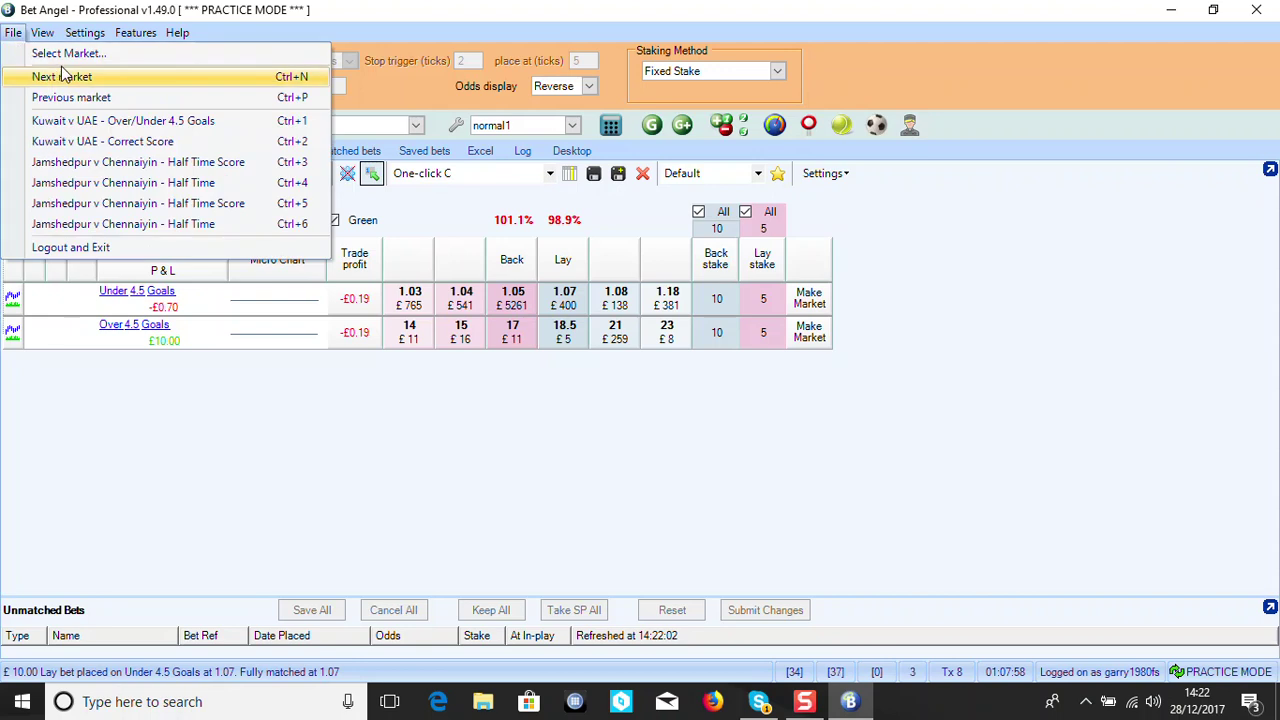
left_click(45, 51)
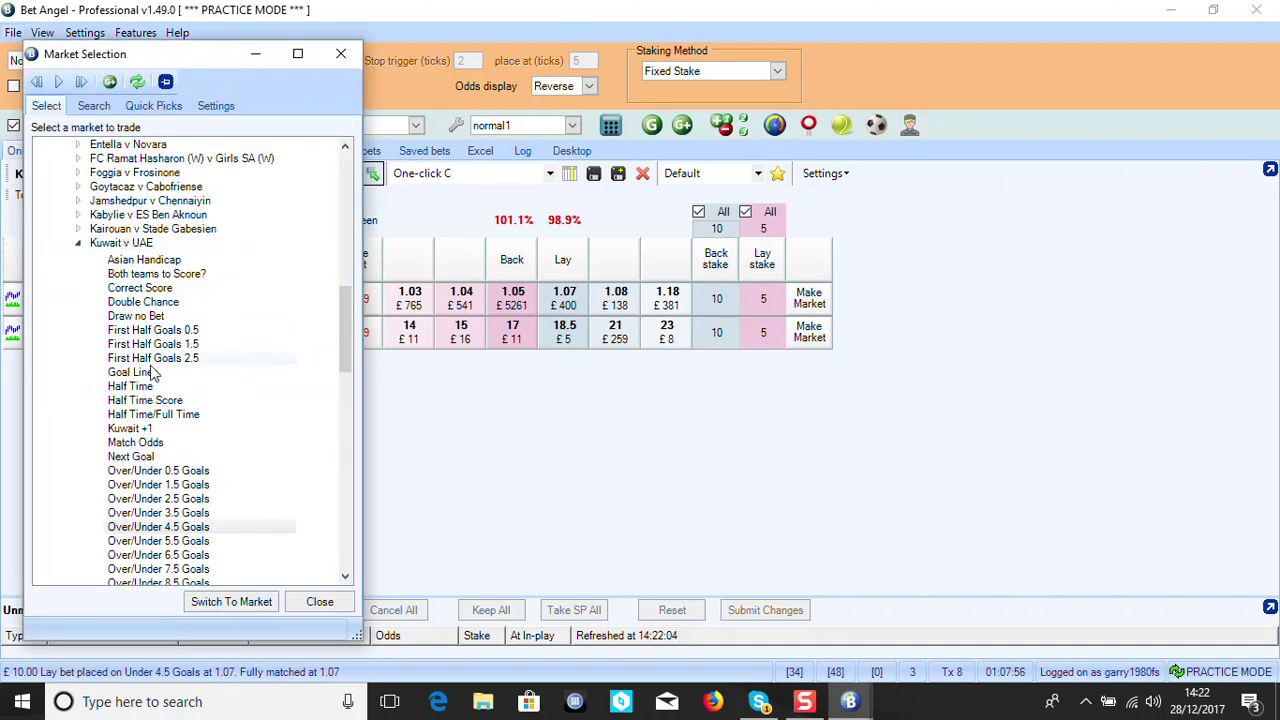
left_click(148, 443)
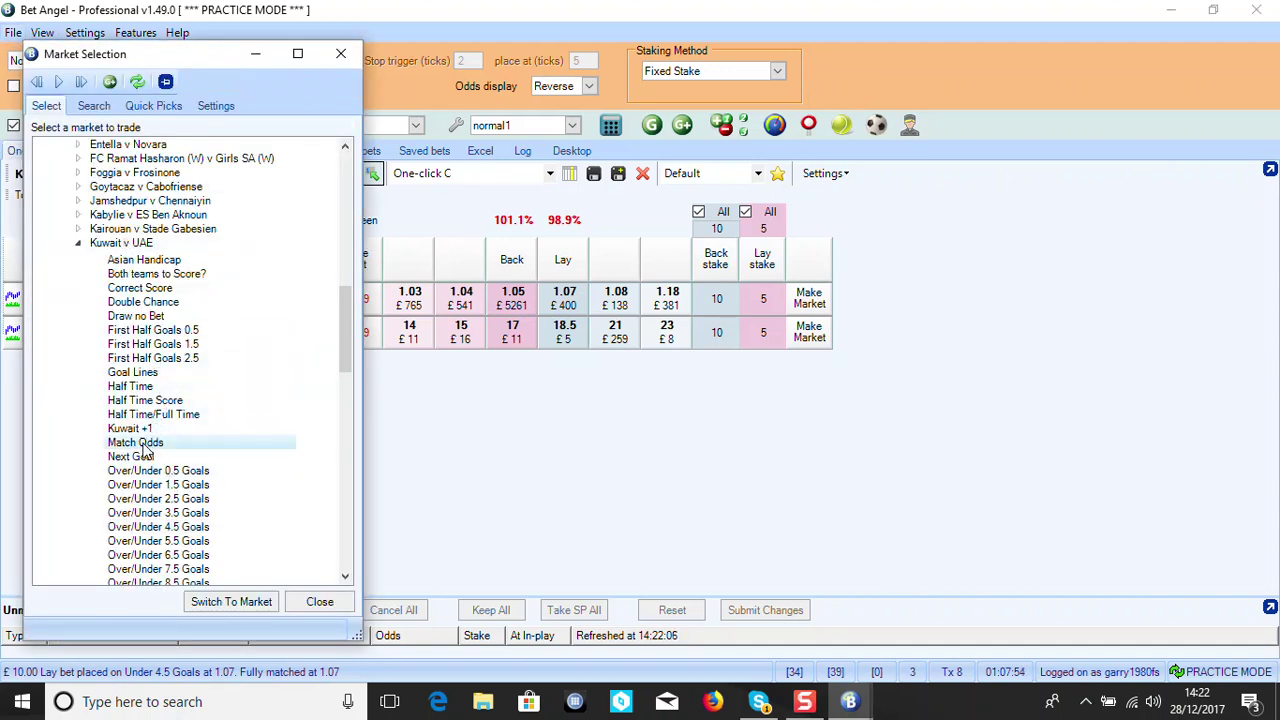
left_click(236, 602)
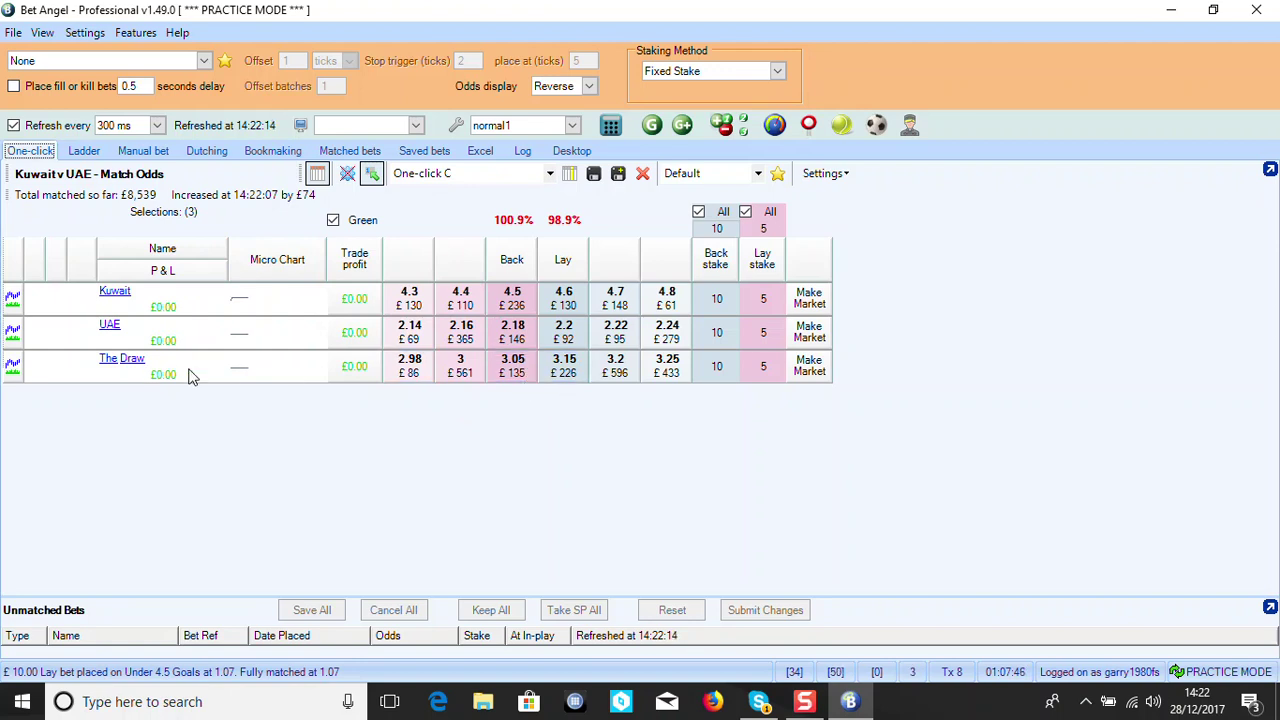
On the ladder, set The Draw's preset stake to 4.30 and back The Draw at 3.05
left_click(86, 151)
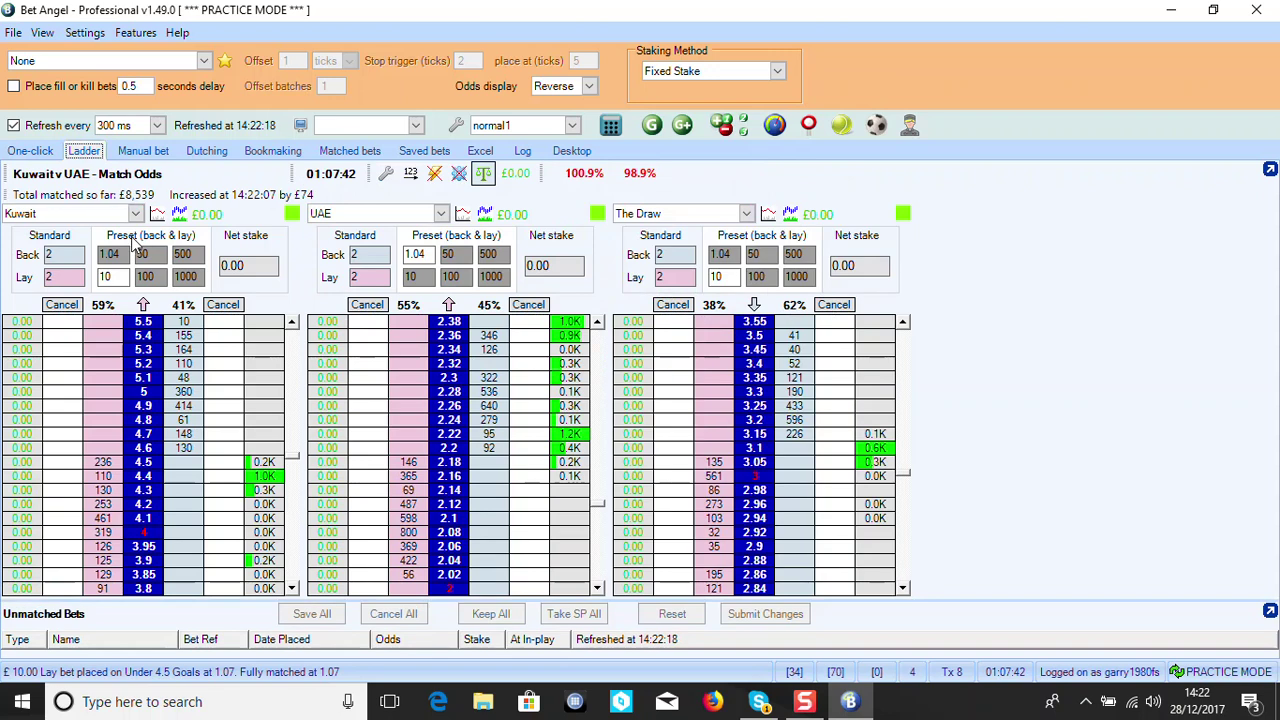
left_click_drag(738, 277, 700, 282)
type("4.3")
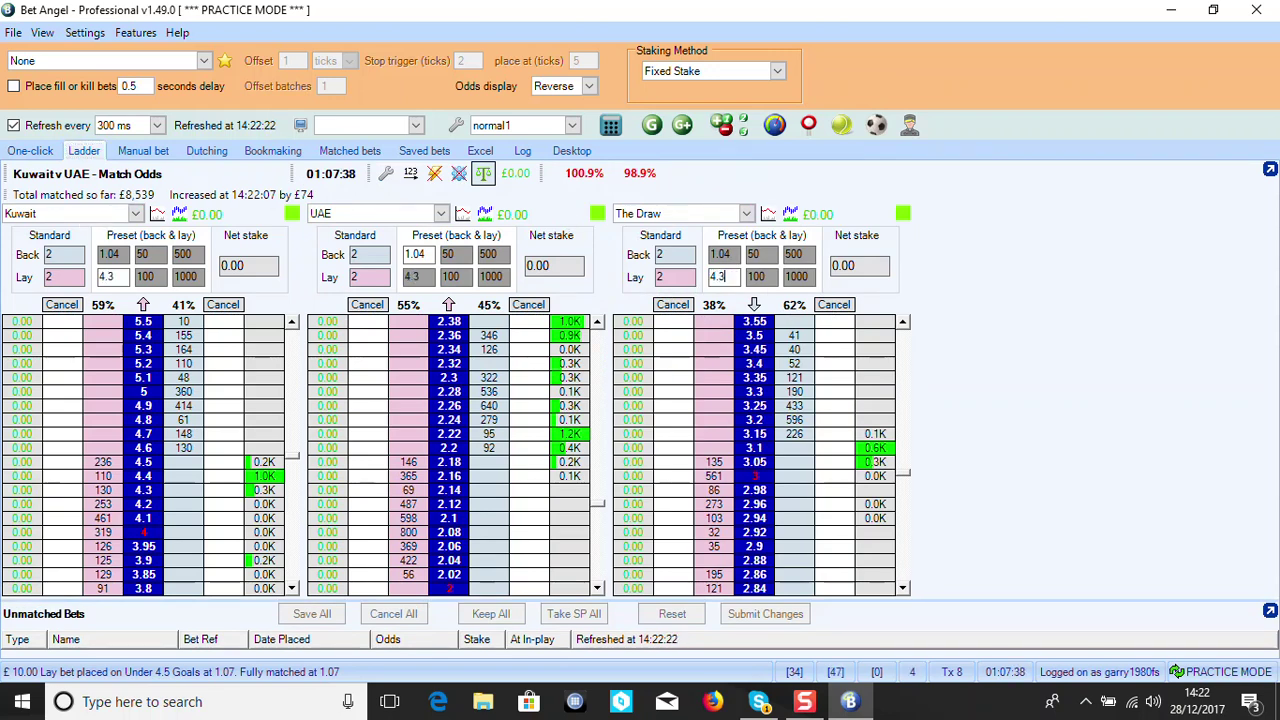
left_click(793, 466)
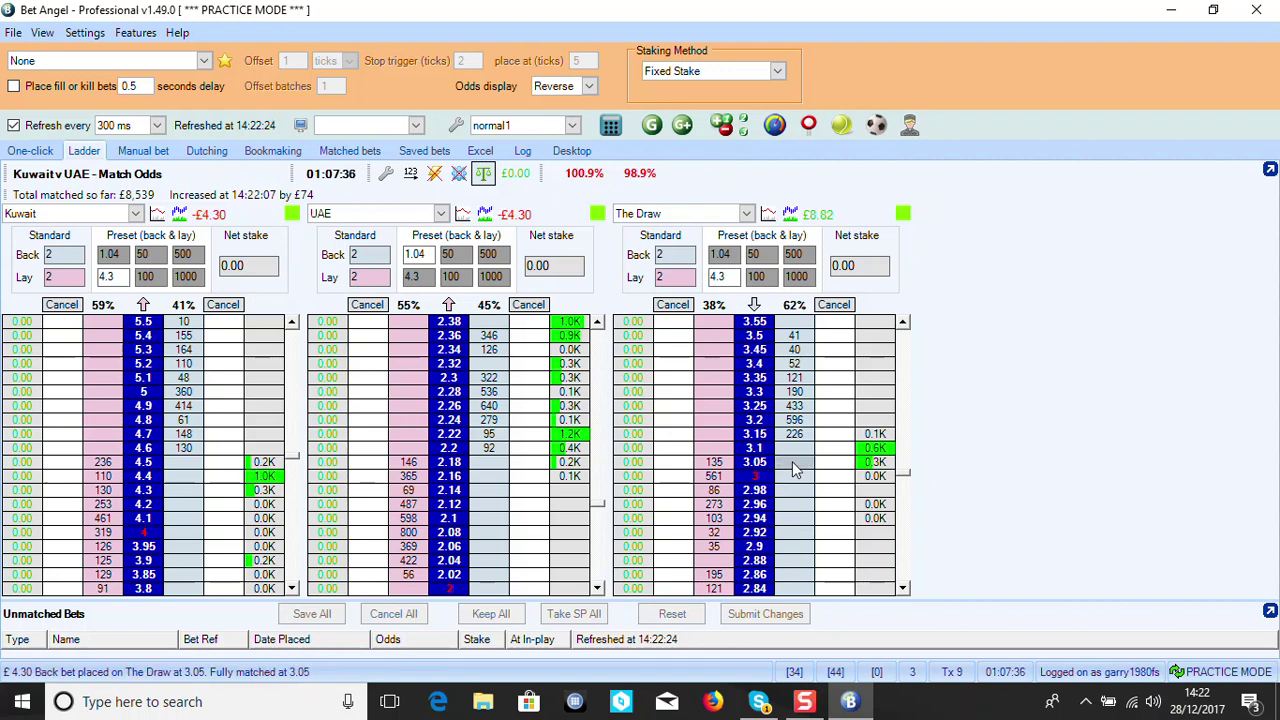
left_click(30, 150)
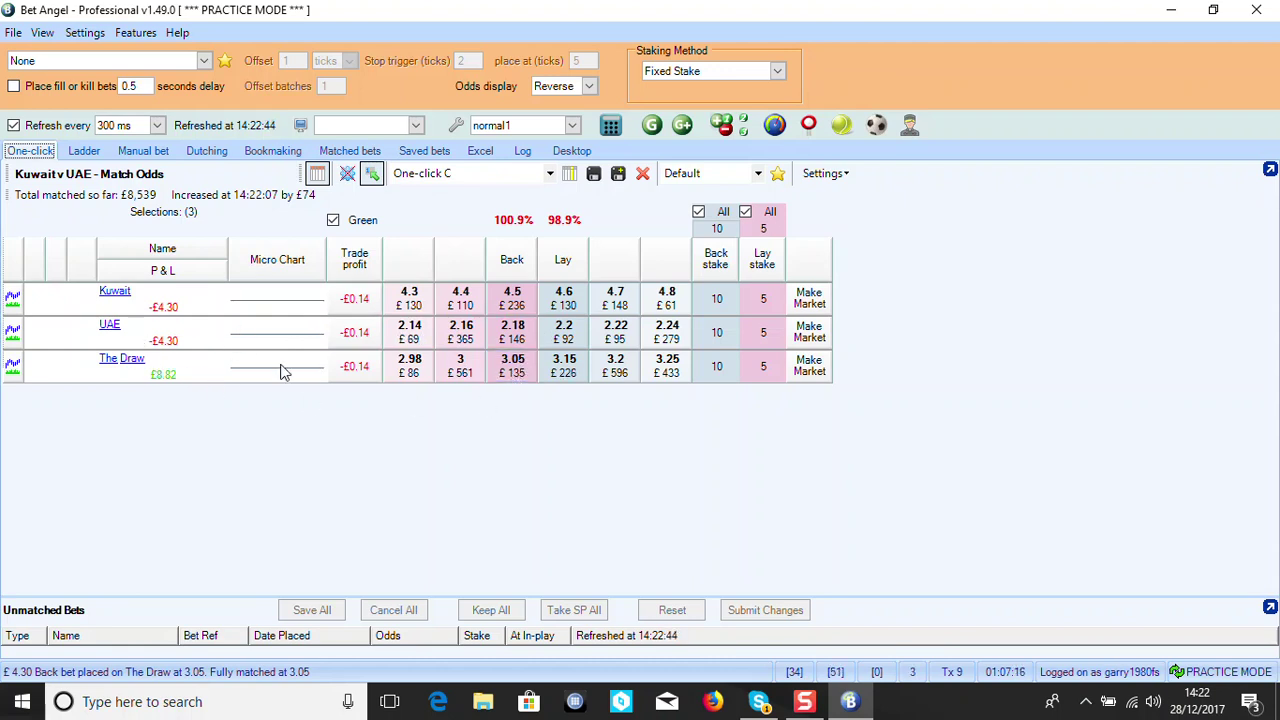
Reopen Kuwait v UAE Correct Score from the recent markets list and scroll through the scores
left_click(13, 32)
left_click(120, 161)
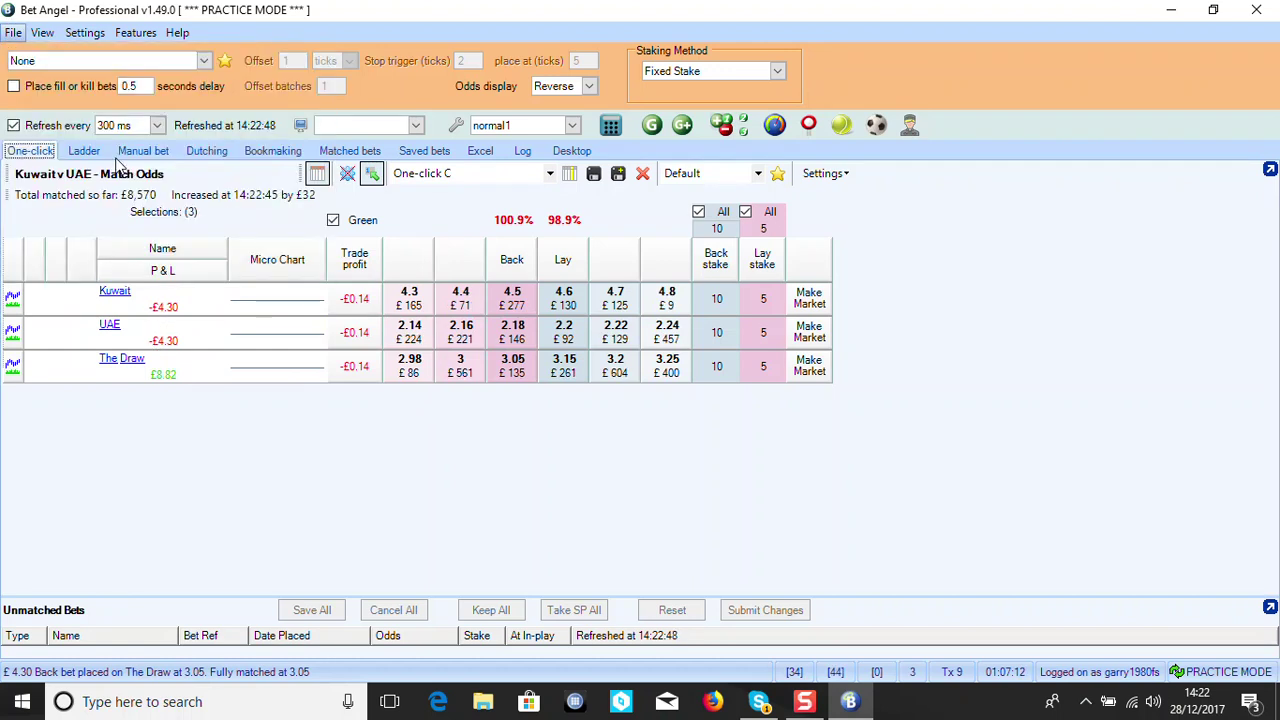
scroll(256, 439, "down", 2)
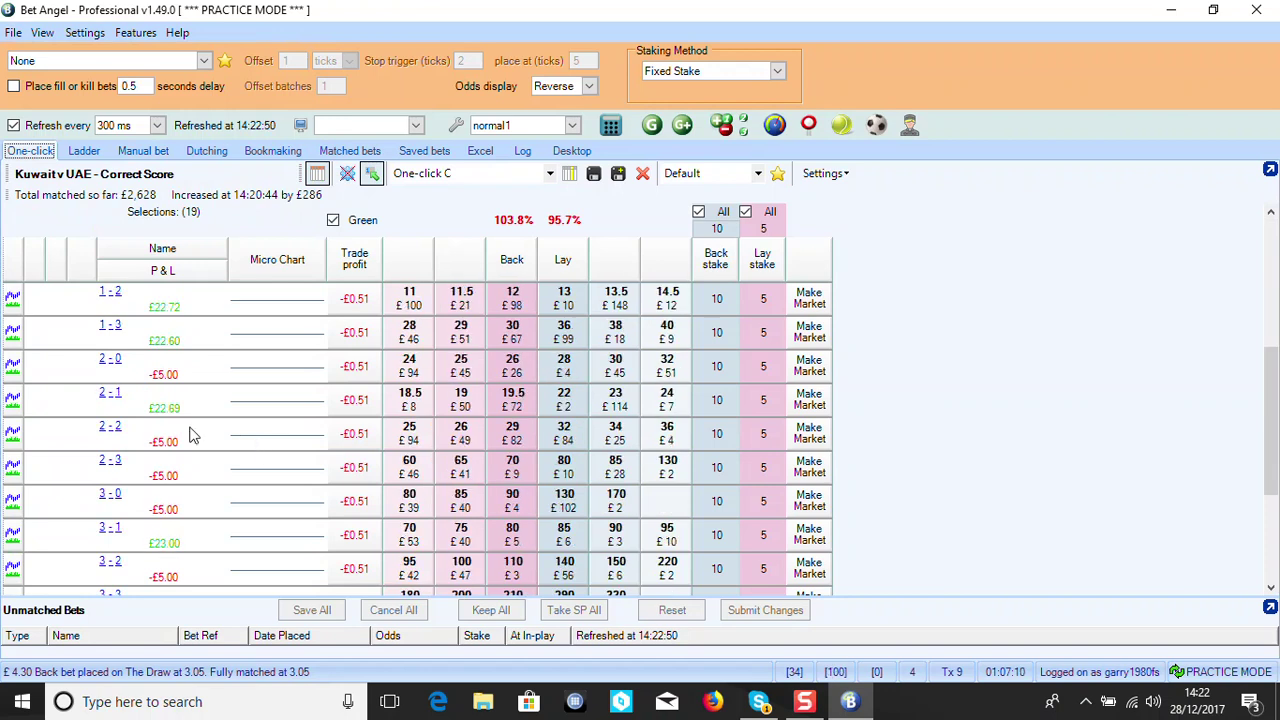